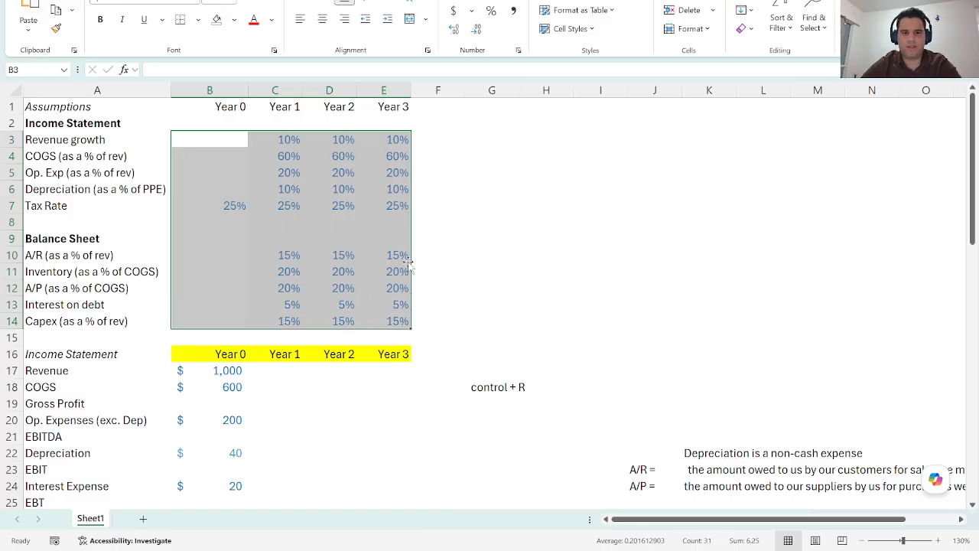
- Calculate Year 1 revenue in C17 from the prior year's revenue and the growth rate with =B17*(1+C3)
{"action": "left_click", "coordinate": [458, 251]}
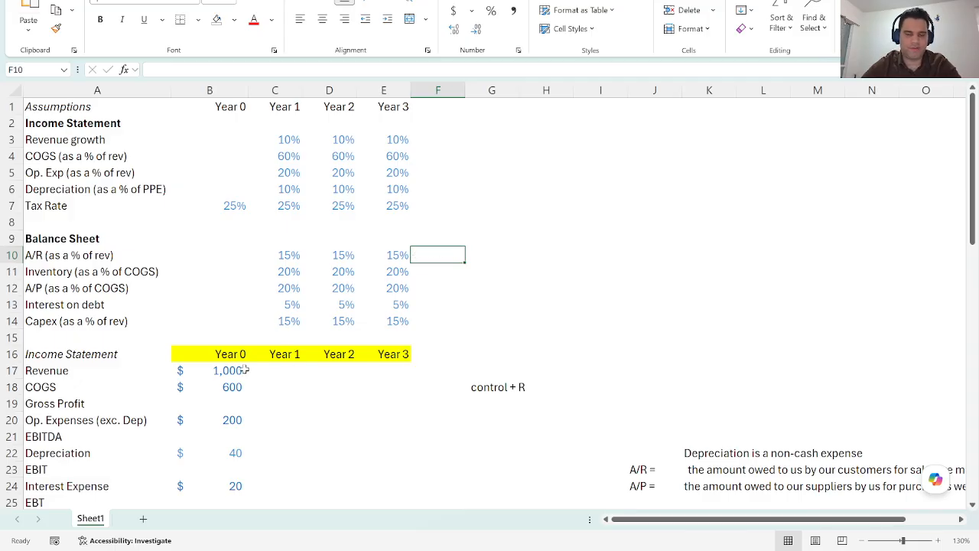
{"action": "left_click", "coordinate": [272, 374]}
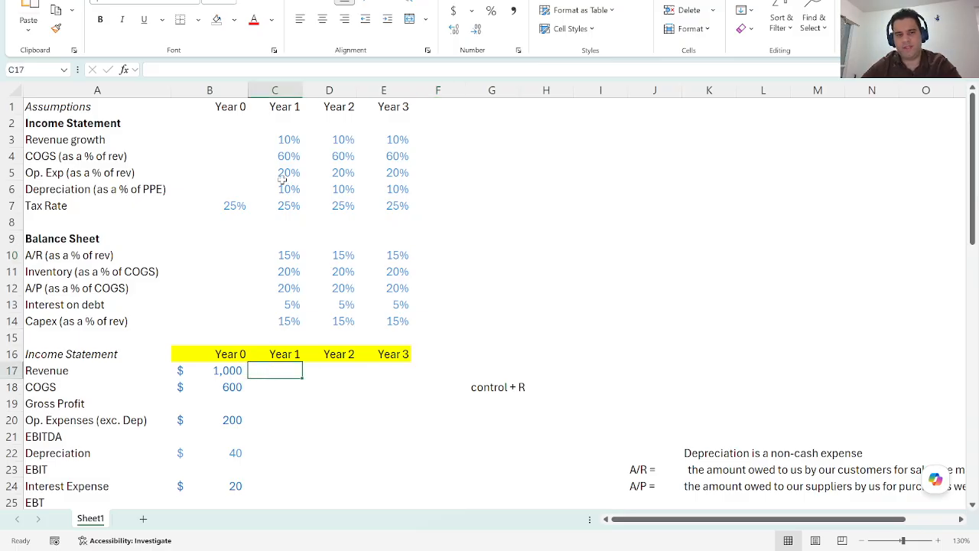
{"action": "left_click_drag", "start_coordinate": [283, 139], "coordinate": [376, 137]}
{"action": "left_click", "coordinate": [260, 369]}
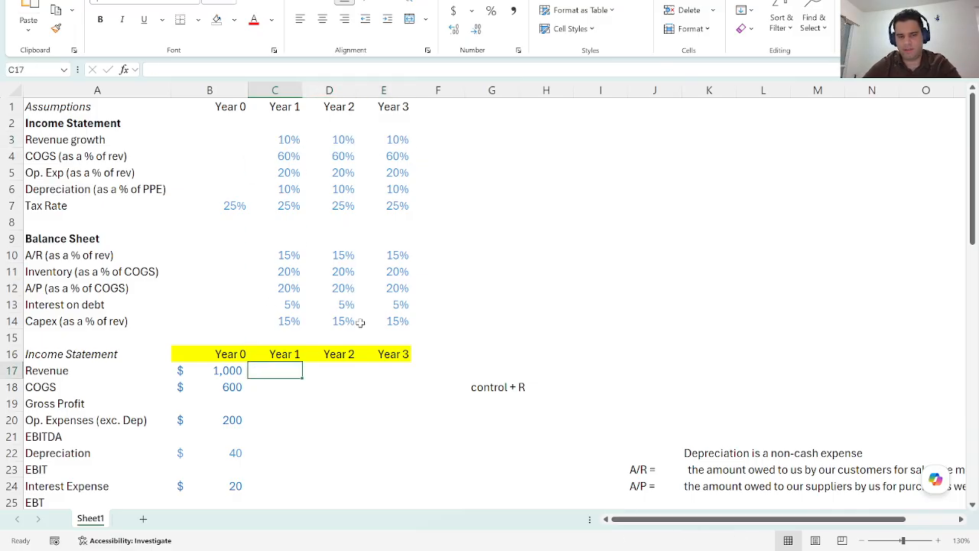
{"action": "type", "text": "="}
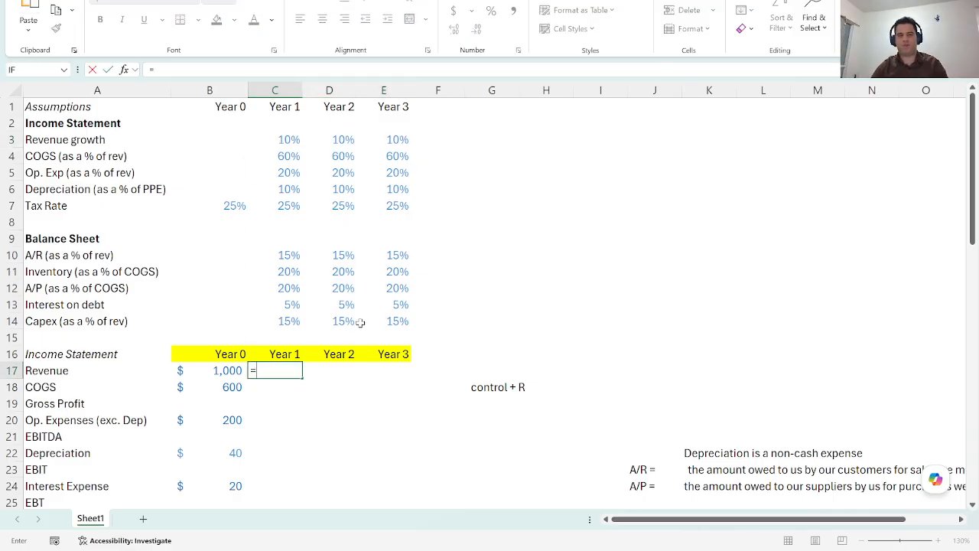
{"action": "key", "text": "Left"}
{"action": "type", "text": "*(1+"}
{"action": "key", "text": "Up"}
{"action": "key", "text": "Up"}
{"action": "key", "text": "Up"}
{"action": "key", "text": "Up"}
{"action": "key", "text": "Up"}
{"action": "key", "text": "Up"}
{"action": "key", "text": "Up"}
{"action": "key", "text": "Up"}
{"action": "key", "text": "Up"}
{"action": "key", "text": "Up"}
{"action": "key", "text": "Up"}
{"action": "key", "text": "Up"}
{"action": "key", "text": "Up"}
{"action": "key", "text": "Up"}
{"action": "key", "text": "Up"}
{"action": "key", "text": "Down"}
{"action": "type", "text": ")"}
{"action": "key", "text": "ctrl+Return"}
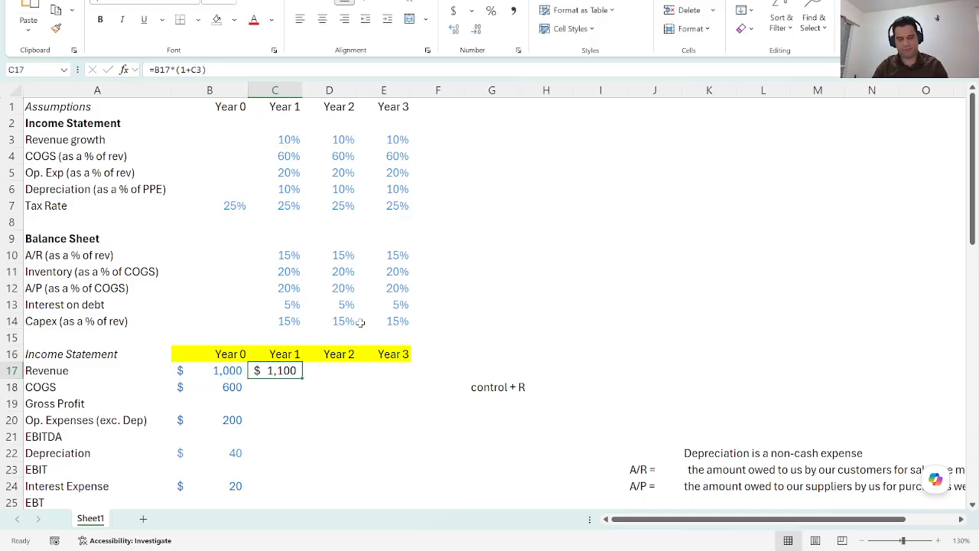
- Fill the Year 1 revenue formula across Year 2 and Year 3
{"action": "key", "text": "shift+Right"}
{"action": "key", "text": "shift+Right"}
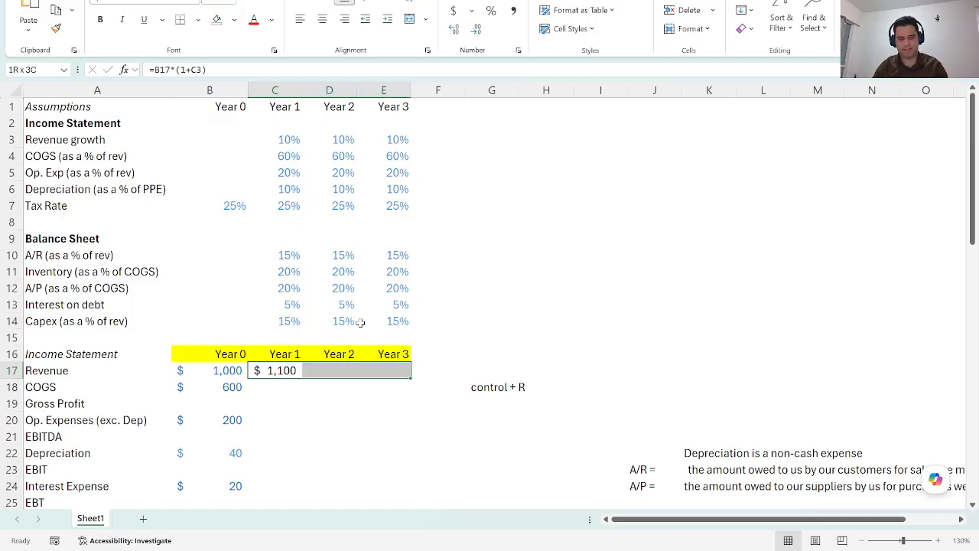
{"action": "key", "text": "ctrl+r"}
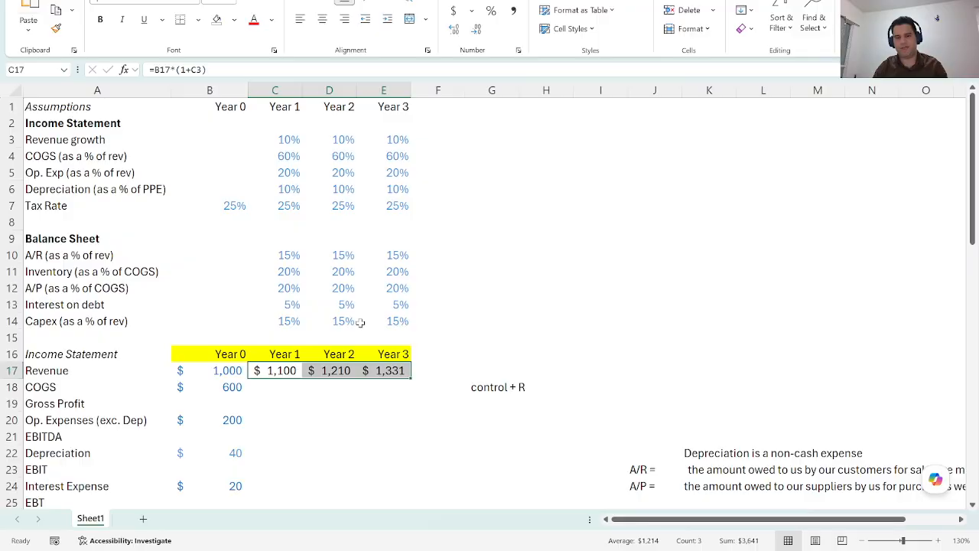
- Calculate Year 1 COGS in C18 as revenue times the COGS percentage with =C17*C4
{"action": "key", "text": "Down"}
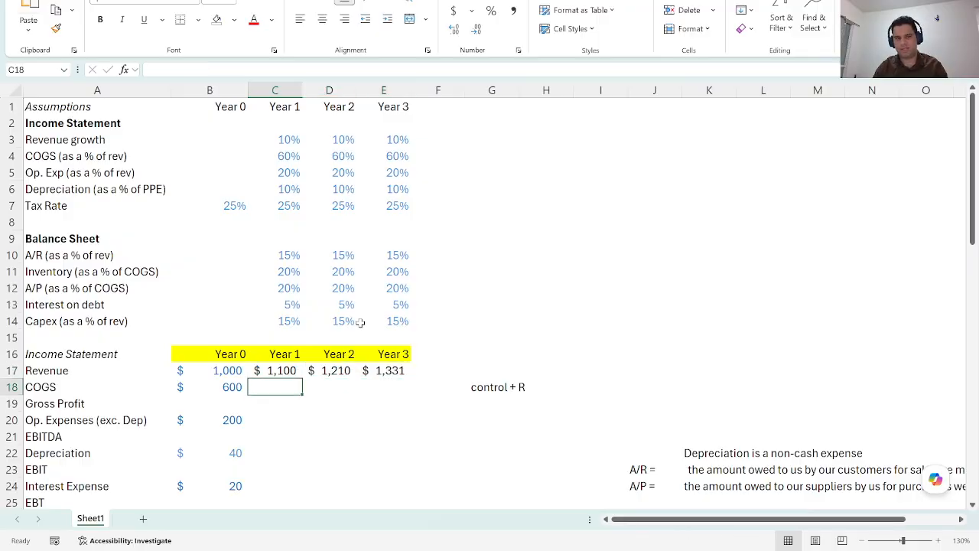
{"action": "type", "text": "="}
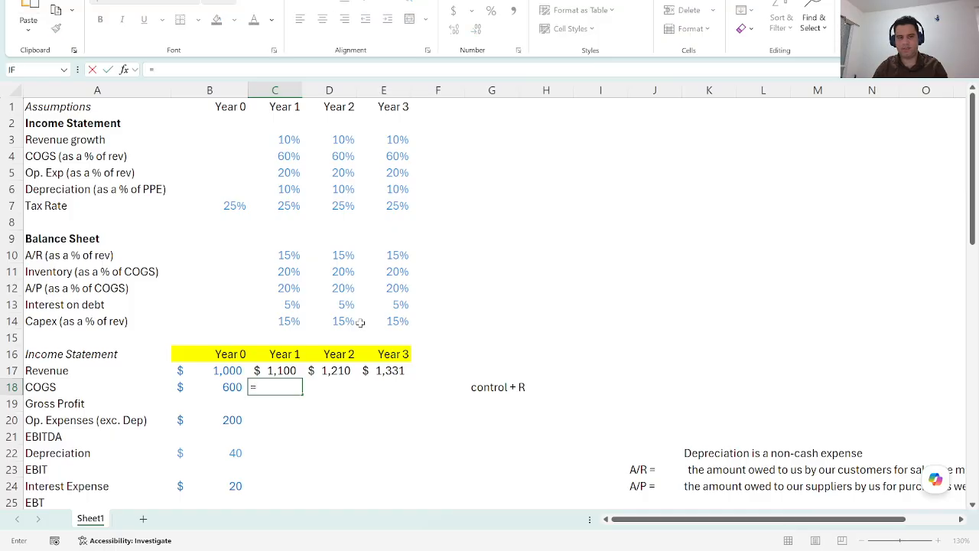
{"action": "key", "text": "Up"}
{"action": "type", "text": "*"}
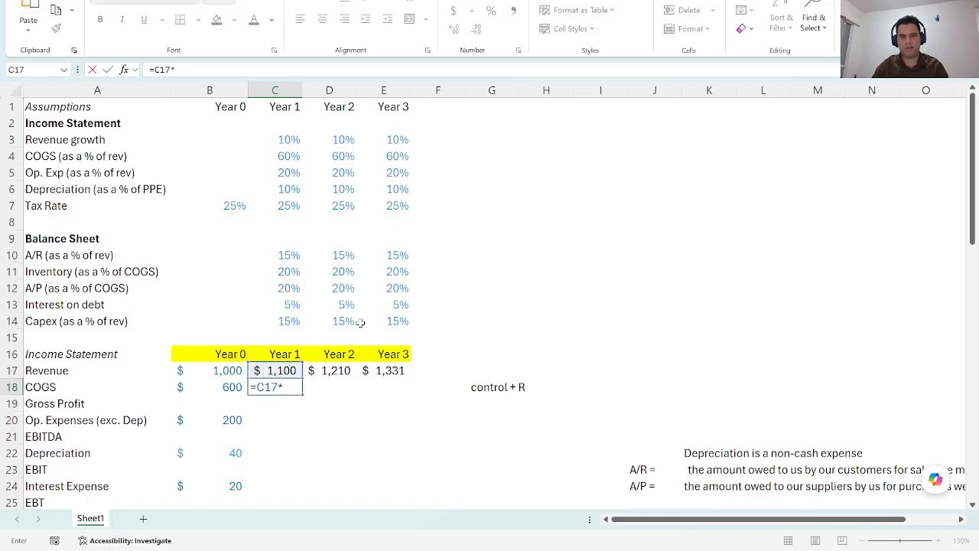
{"action": "key", "text": "Up"}
{"action": "key", "text": "Up"}
{"action": "key", "text": "Up"}
{"action": "key", "text": "Up"}
{"action": "key", "text": "Up"}
{"action": "key", "text": "Up"}
{"action": "key", "text": "Up"}
{"action": "key", "text": "Up"}
{"action": "key", "text": "Up"}
{"action": "key", "text": "Up"}
{"action": "key", "text": "Up"}
{"action": "key", "text": "Up"}
{"action": "key", "text": "Up"}
{"action": "key", "text": "Up"}
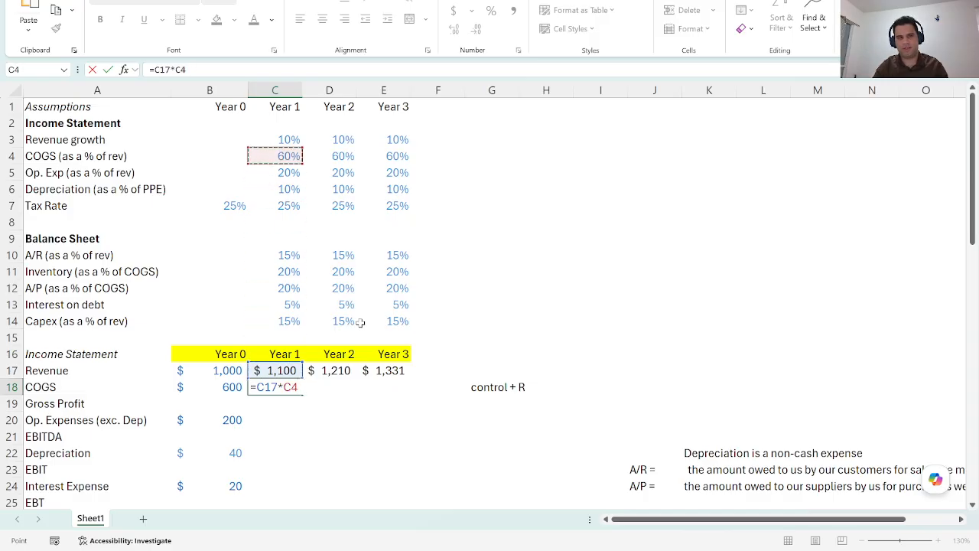
{"action": "key", "text": "Return"}
- Fill the Year 1 COGS formula across Year 2 and Year 3
{"action": "key", "text": "shift+Right"}
{"action": "key", "text": "shift+Right"}
{"action": "key", "text": "ctrl+r"}
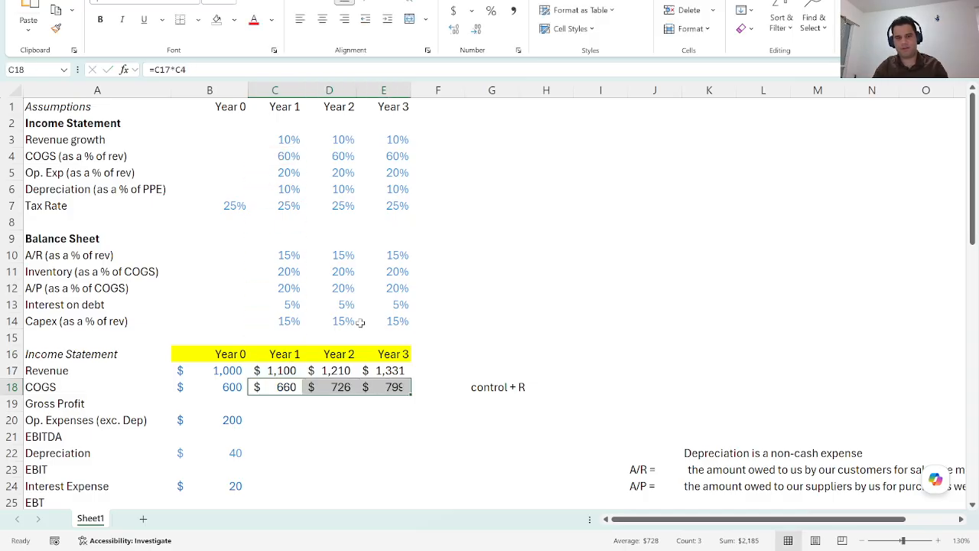
- Calculate Year 0 gross profit in B19 as revenue minus COGS with =B17-B18
{"action": "key", "text": "Down"}
{"action": "key", "text": "Left"}
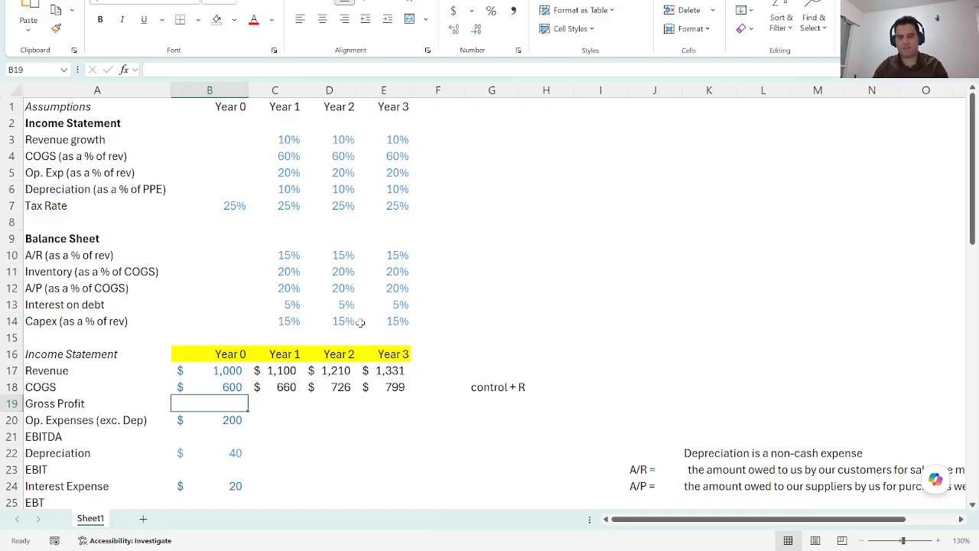
{"action": "type", "text": "="}
{"action": "key", "text": "Up"}
{"action": "key", "text": "Up"}
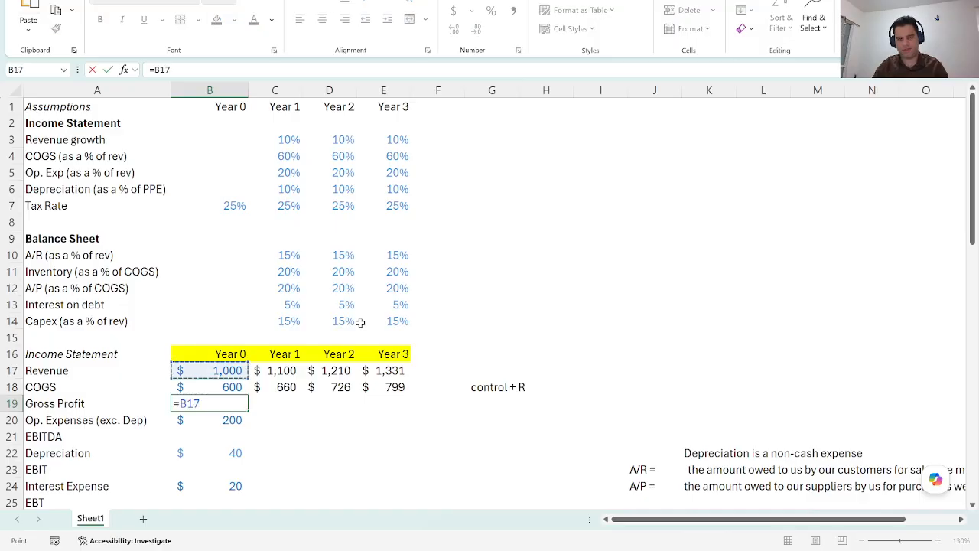
{"action": "type", "text": "-"}
{"action": "key", "text": "Up"}
{"action": "key", "text": "Return"}
{"action": "key", "text": "Up"}
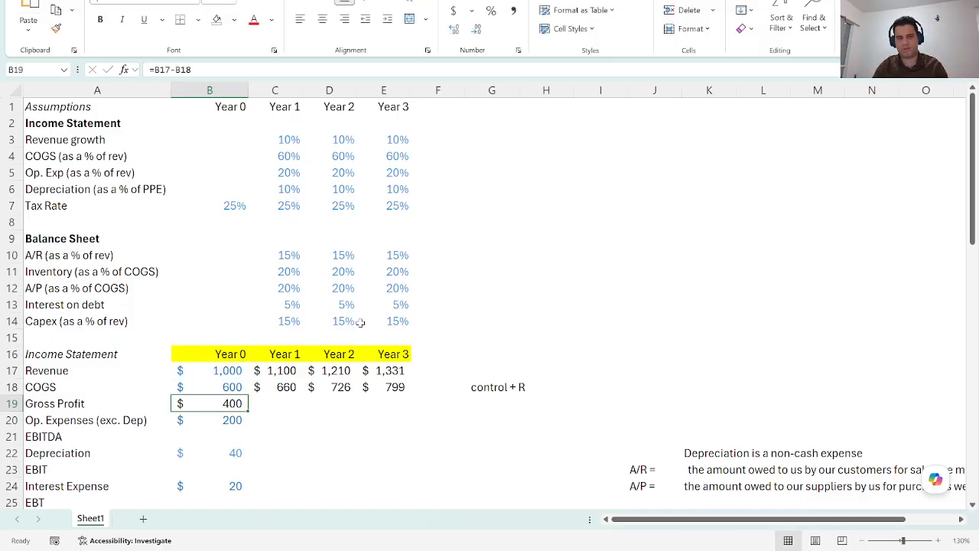
- Fill the Year 0 gross profit formula across Year 1 through Year 3
{"action": "key", "text": "shift+Right"}
{"action": "key", "text": "shift+Right"}
{"action": "key", "text": "shift+Right"}
{"action": "key", "text": "ctrl+r"}
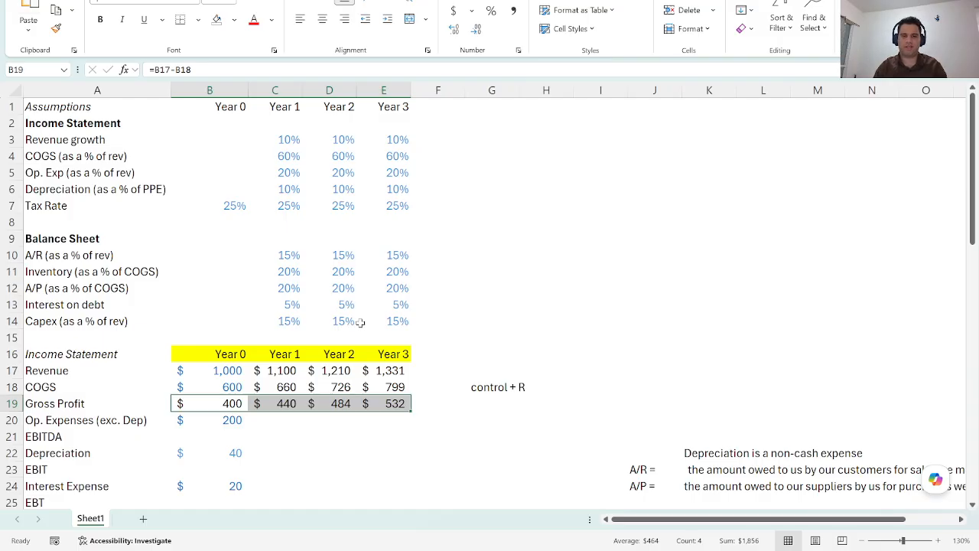
- Calculate Year 0 EBITDA in B21 as gross profit minus operating expenses with =B19-B20
{"action": "key", "text": "Down"}
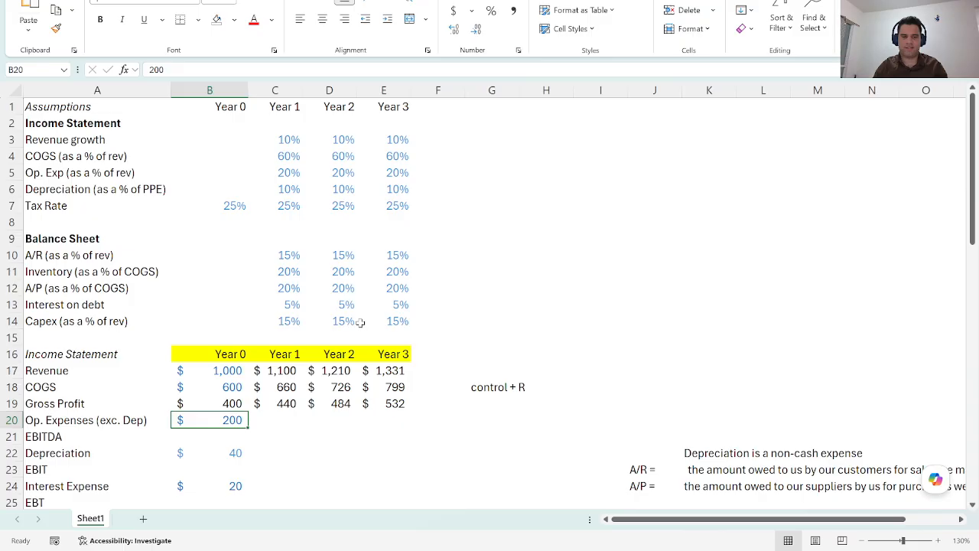
{"action": "key", "text": "Down"}
{"action": "type", "text": "="}
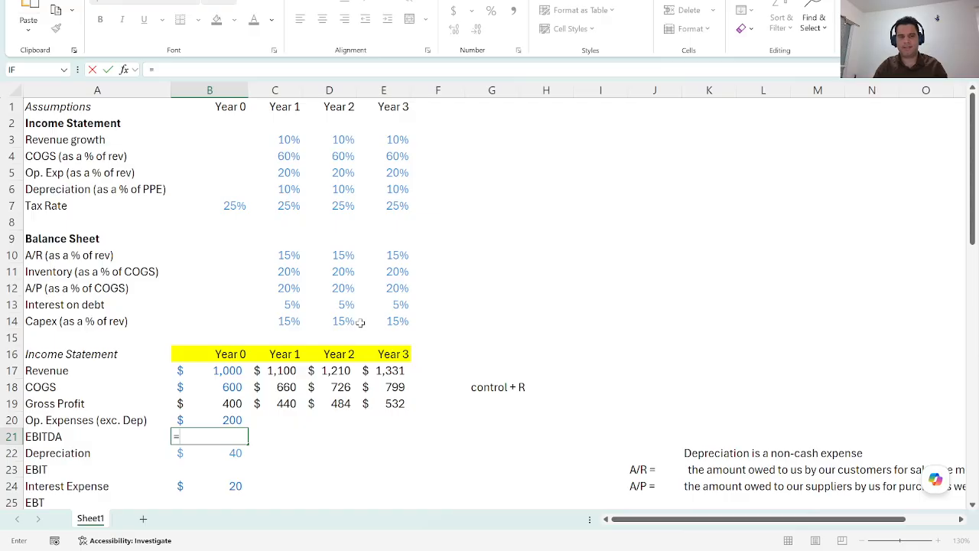
{"action": "key", "text": "Up"}
{"action": "key", "text": "Up"}
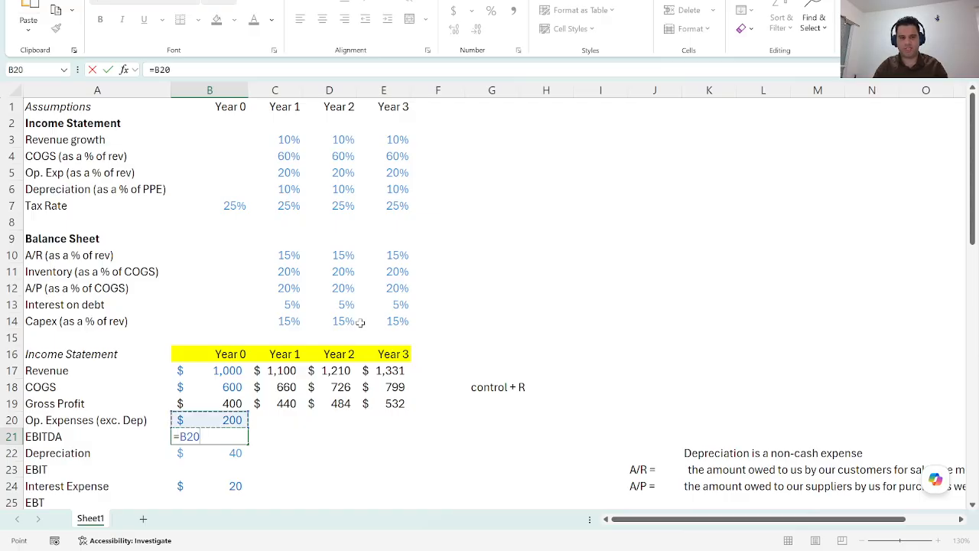
{"action": "type", "text": "-"}
{"action": "key", "text": "Up"}
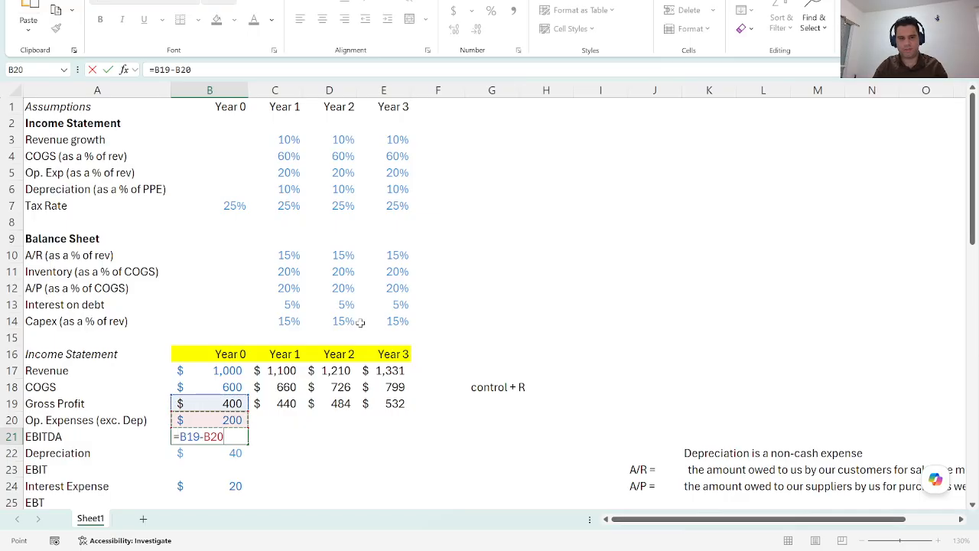
{"action": "key", "text": "ctrl+Return"}
- Calculate Year 0 EBIT in B23 as EBITDA minus depreciation with =B21-B22
{"action": "key", "text": "Down"}
{"action": "key", "text": "Down"}
{"action": "key", "text": "Up"}
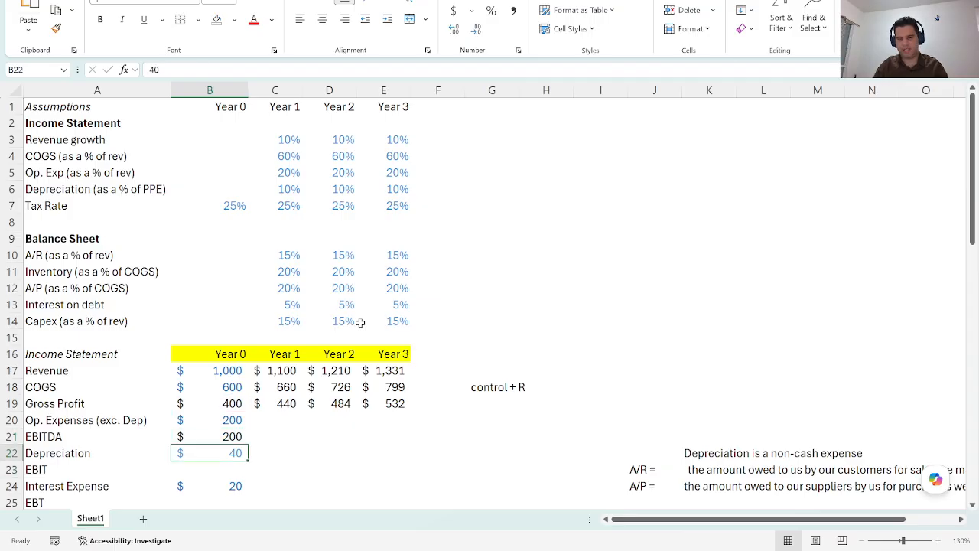
{"action": "key", "text": "Down"}
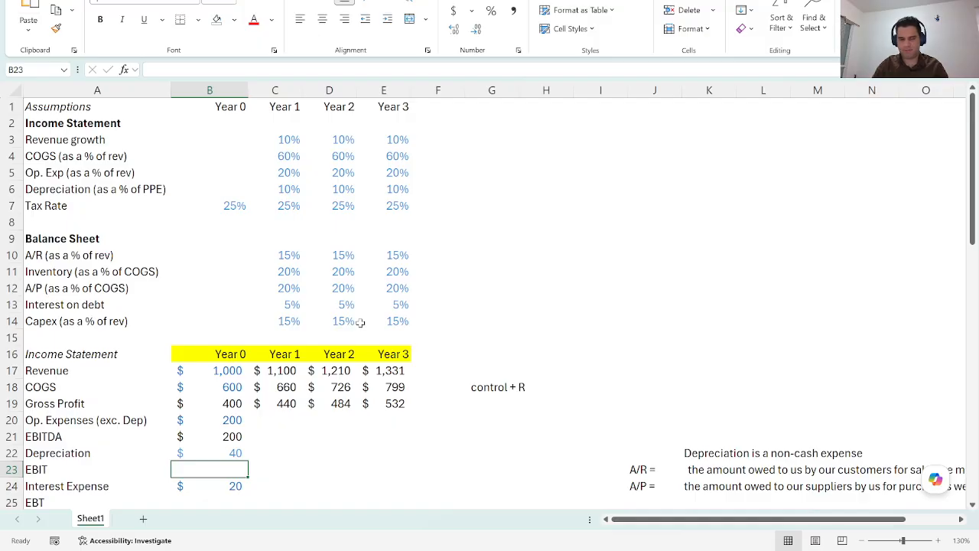
{"action": "type", "text": "="}
{"action": "key", "text": "Up"}
{"action": "key", "text": "Up"}
{"action": "type", "text": "-"}
{"action": "key", "text": "Up"}
{"action": "key", "text": "ctrl+Return"}
- Calculate Year 0 EBT in B25 as EBIT minus interest expense with =B23-B24
{"action": "key", "text": "Down"}
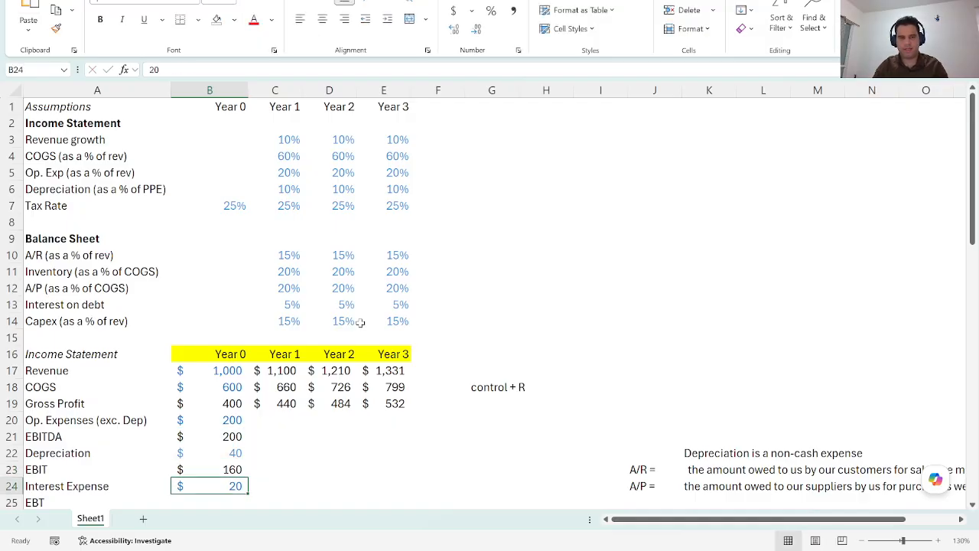
{"action": "key", "text": "Down"}
{"action": "type", "text": "="}
{"action": "key", "text": "Up"}
{"action": "key", "text": "Up"}
{"action": "type", "text": "-"}
{"action": "key", "text": "Up"}
{"action": "key", "text": "Return"}
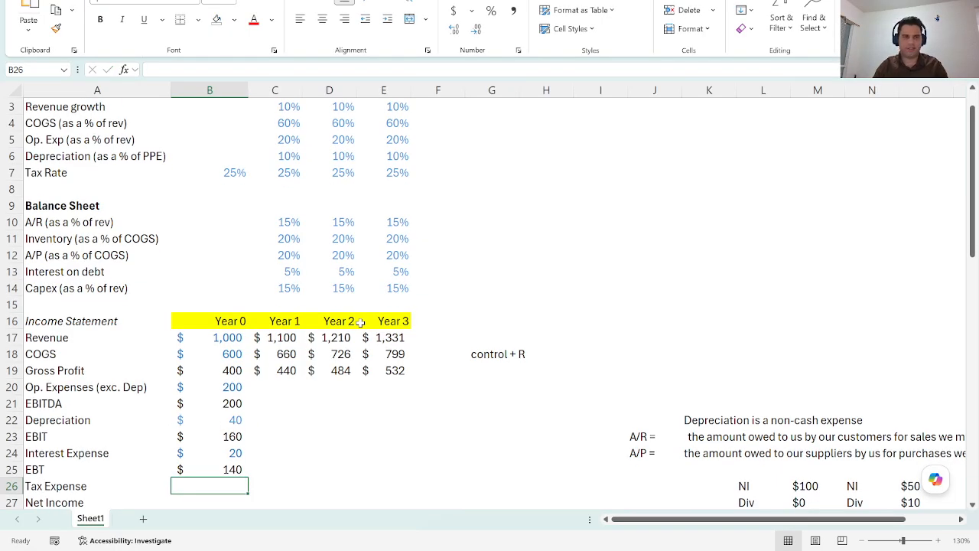
- Calculate Year 0 tax expense in B26 as EBT times the tax rate with =B25*B7
{"action": "scroll", "coordinate": [273, 233], "scroll_direction": "up", "scroll_amount": 1}
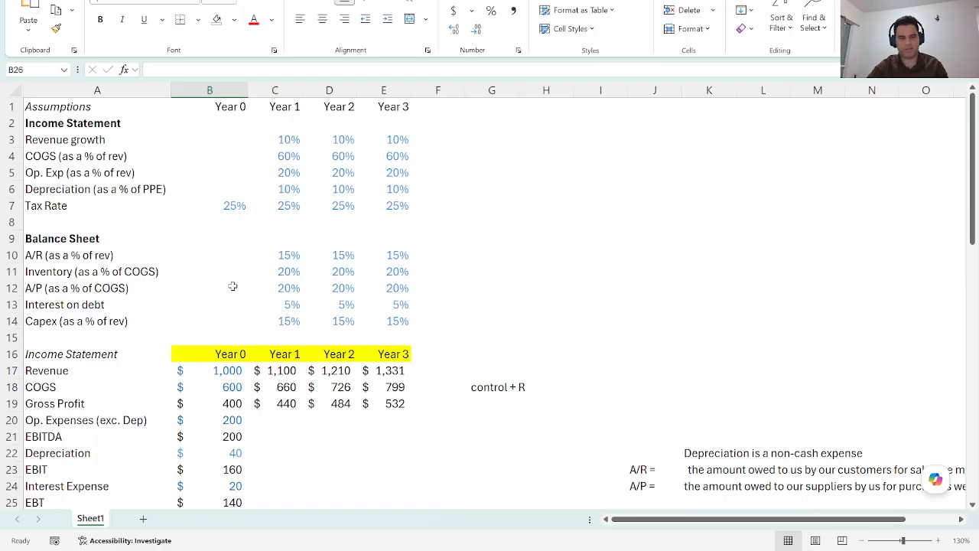
{"action": "scroll", "coordinate": [232, 286], "scroll_direction": "down", "scroll_amount": 1}
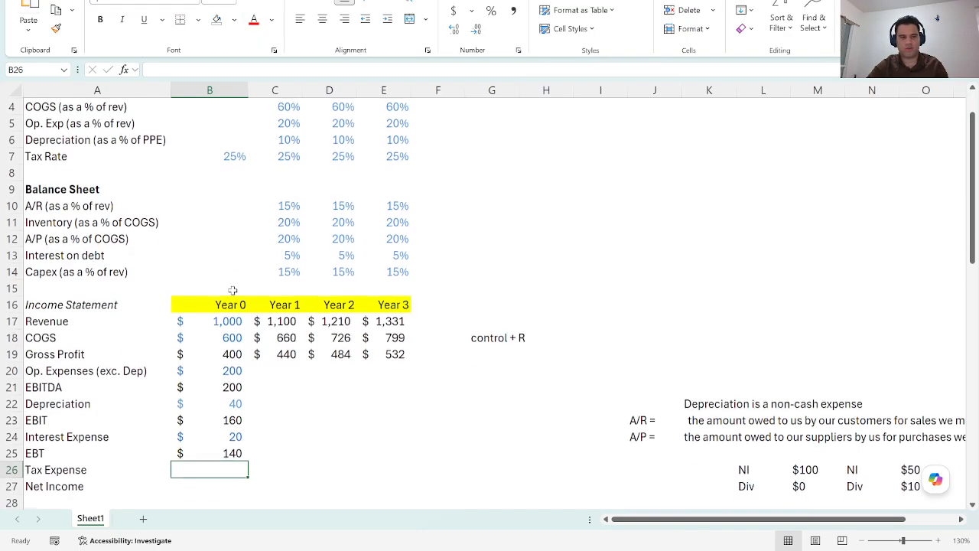
{"action": "scroll", "coordinate": [233, 293], "scroll_direction": "up", "scroll_amount": 1}
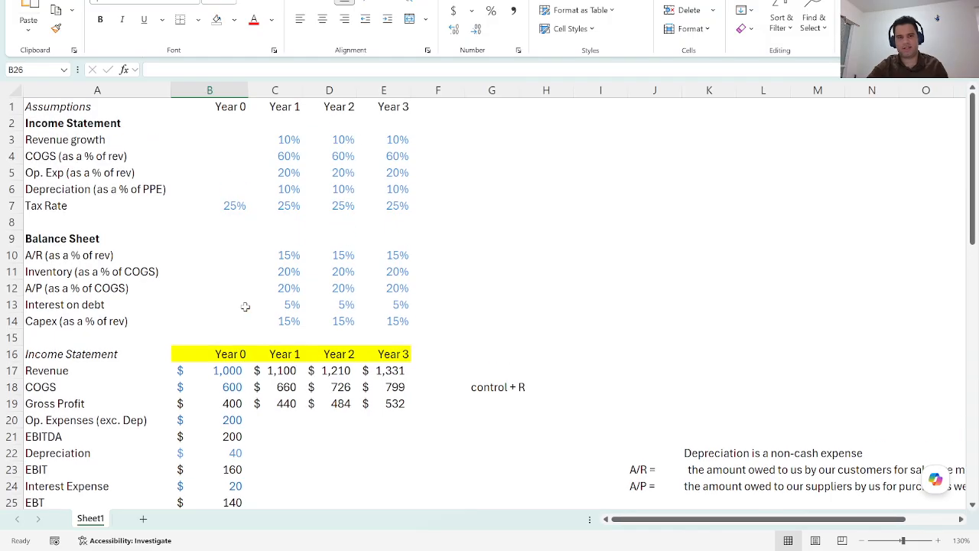
{"action": "scroll", "coordinate": [245, 306], "scroll_direction": "down", "scroll_amount": 1}
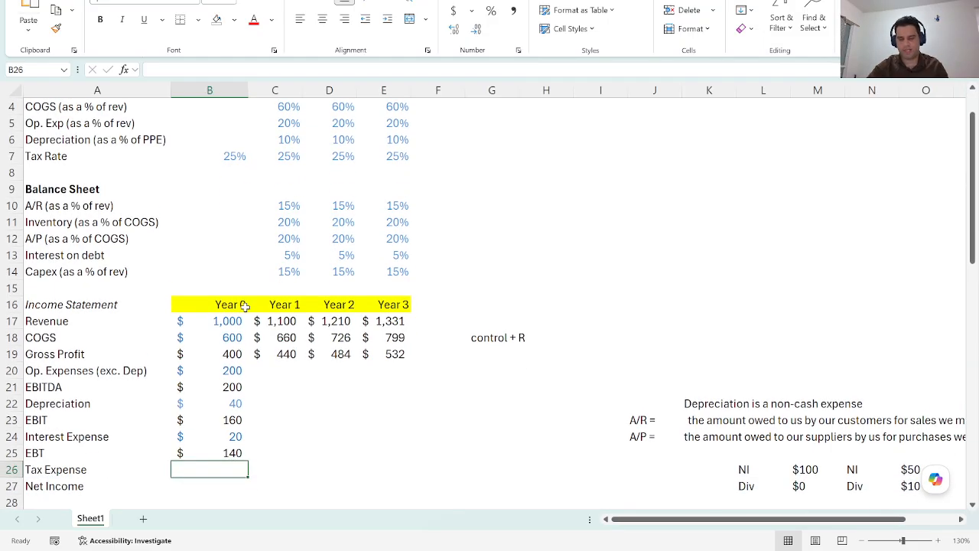
{"action": "type", "text": "="}
{"action": "key", "text": "Up"}
{"action": "type", "text": "*"}
{"action": "key", "text": "Up"}
{"action": "key", "text": "Up"}
{"action": "key", "text": "Up"}
{"action": "key", "text": "Up"}
{"action": "key", "text": "Up"}
{"action": "key", "text": "Up"}
{"action": "key", "text": "Up"}
{"action": "key", "text": "Up"}
{"action": "key", "text": "Up"}
{"action": "key", "text": "Up"}
{"action": "key", "text": "Up"}
{"action": "key", "text": "Up"}
{"action": "key", "text": "Up"}
{"action": "key", "text": "Up"}
{"action": "key", "text": "Up"}
{"action": "key", "text": "Up"}
{"action": "key", "text": "Up"}
{"action": "key", "text": "Up"}
{"action": "key", "text": "Up"}
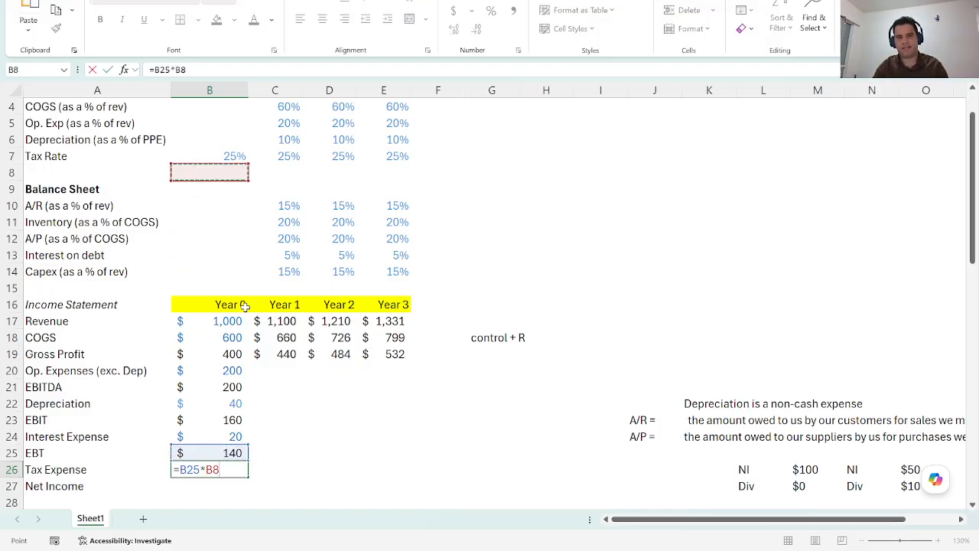
{"action": "key", "text": "ctrl+Return"}
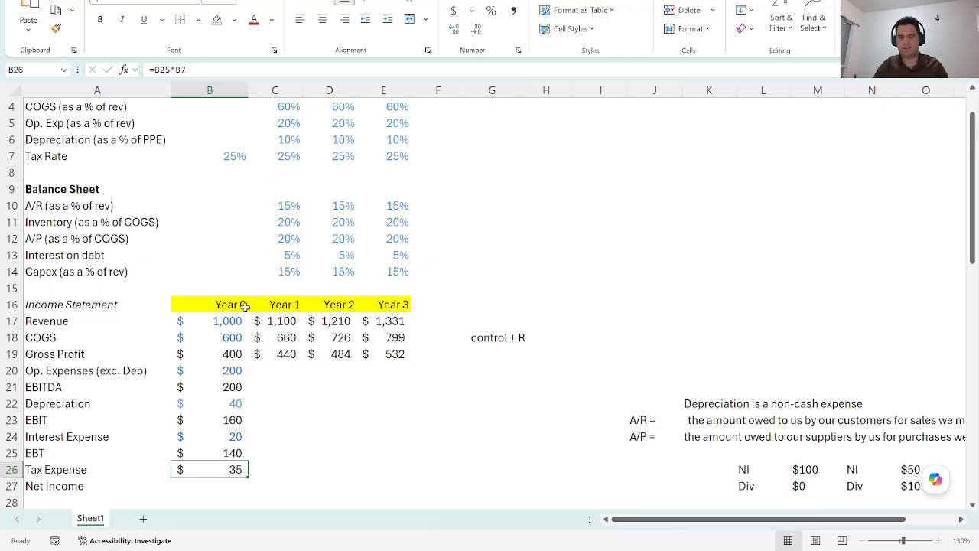
- Calculate Year 0 net income in B27 as EBT minus tax expense with =B25-B26
{"action": "key", "text": "Down"}
{"action": "type", "text": "="}
{"action": "key", "text": "Up"}
{"action": "key", "text": "Up"}
{"action": "type", "text": "-"}
{"action": "key", "text": "Up"}
{"action": "key", "text": "ctrl+Return"}
- Calculate Year 1 operating expenses in C20 as revenue times the operating expense percentage with =C17*C5
{"action": "key", "text": "Up"}
{"action": "key", "text": "Up"}
{"action": "key", "text": "Up"}
{"action": "key", "text": "Up"}
{"action": "key", "text": "Up"}
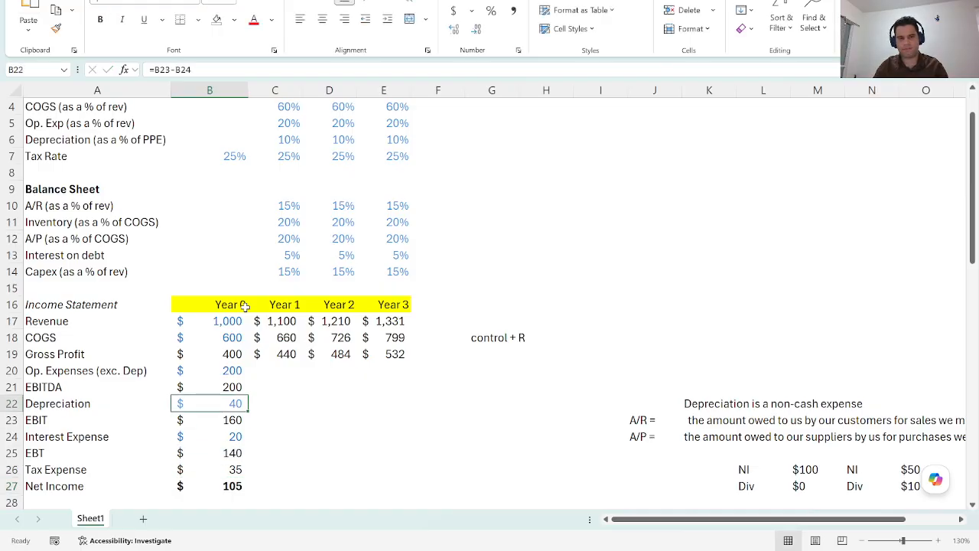
{"action": "key", "text": "Right"}
{"action": "key", "text": "Up"}
{"action": "key", "text": "Up"}
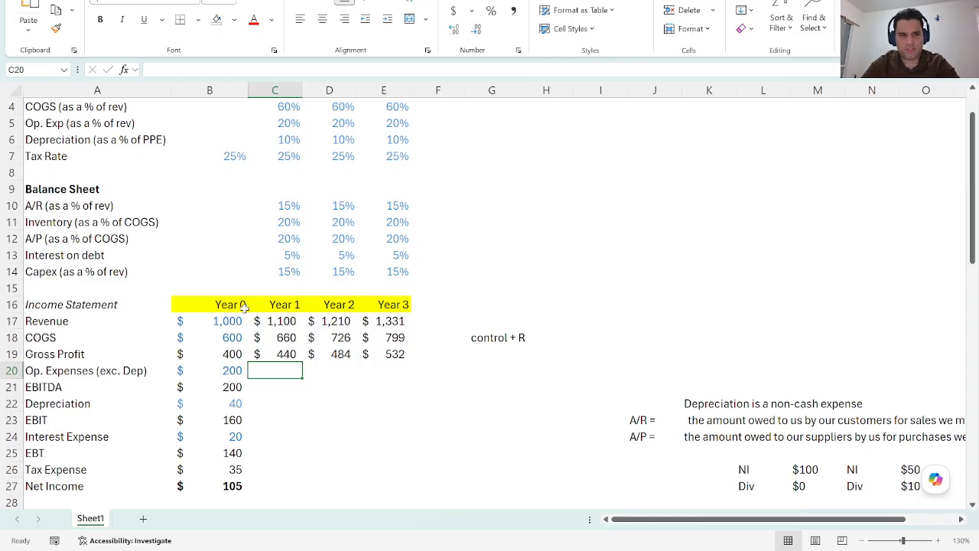
{"action": "scroll", "coordinate": [245, 306], "scroll_direction": "up", "scroll_amount": 1}
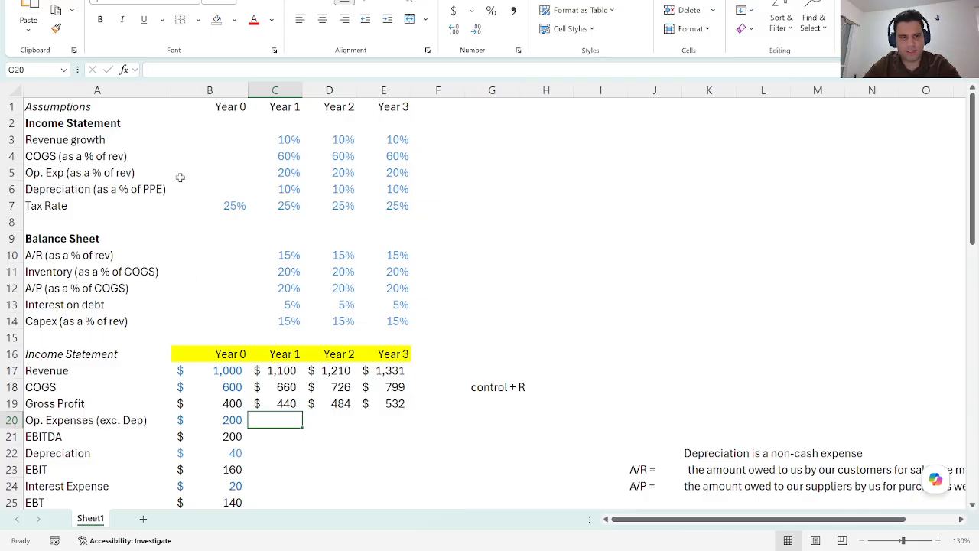
{"action": "type", "text": "="}
{"action": "key", "text": "Up"}
{"action": "key", "text": "Up"}
{"action": "key", "text": "Up"}
{"action": "type", "text": "*"}
{"action": "key", "text": "Up"}
{"action": "key", "text": "Up"}
{"action": "key", "text": "Up"}
{"action": "key", "text": "Up"}
{"action": "key", "text": "Up"}
{"action": "key", "text": "Up"}
{"action": "key", "text": "Up"}
{"action": "key", "text": "Up"}
{"action": "key", "text": "Up"}
{"action": "key", "text": "Up"}
{"action": "key", "text": "Up"}
{"action": "key", "text": "Up"}
{"action": "key", "text": "Up"}
{"action": "key", "text": "Up"}
{"action": "key", "text": "Up"}
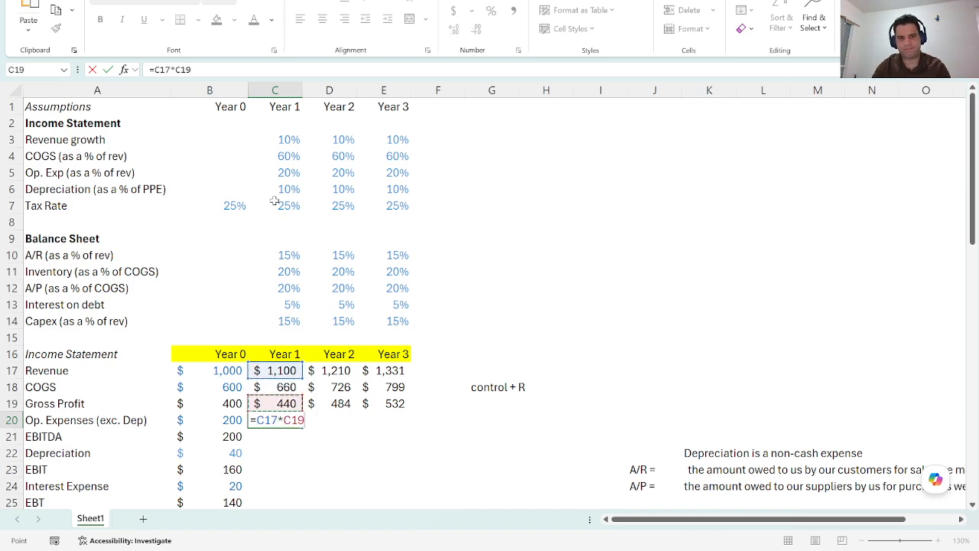
{"action": "key", "text": "Return"}
- Fill the Year 1 operating expenses formula from C20 across Year 2 and Year 3 through E20
{"action": "key", "text": "shift+Right"}
{"action": "key", "text": "shift+Right"}
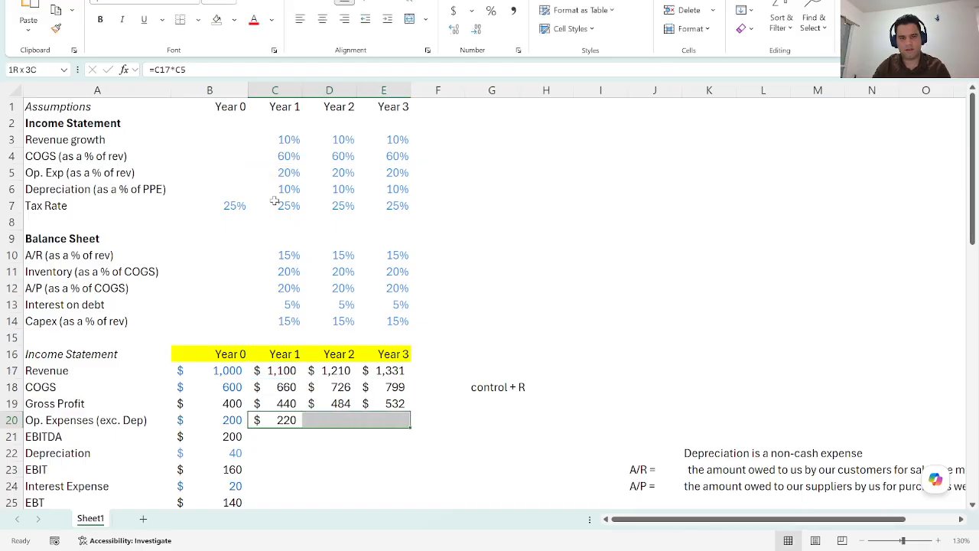
{"action": "key", "text": "ctrl+r"}
{"action": "key", "text": "Down"}
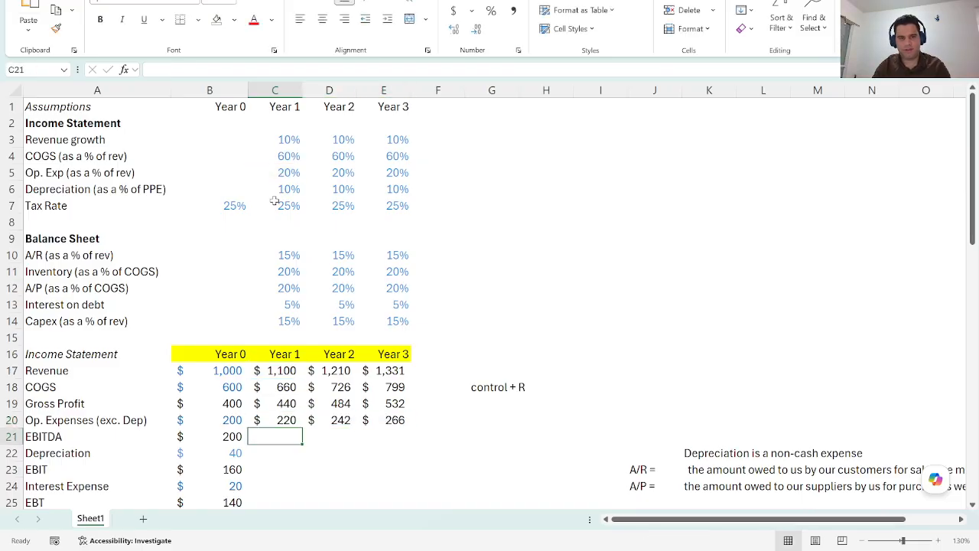
- Fill the Year 0 EBITDA formula from B21 across Years 1 to 3 in C21:E21
{"action": "key", "text": "Left"}
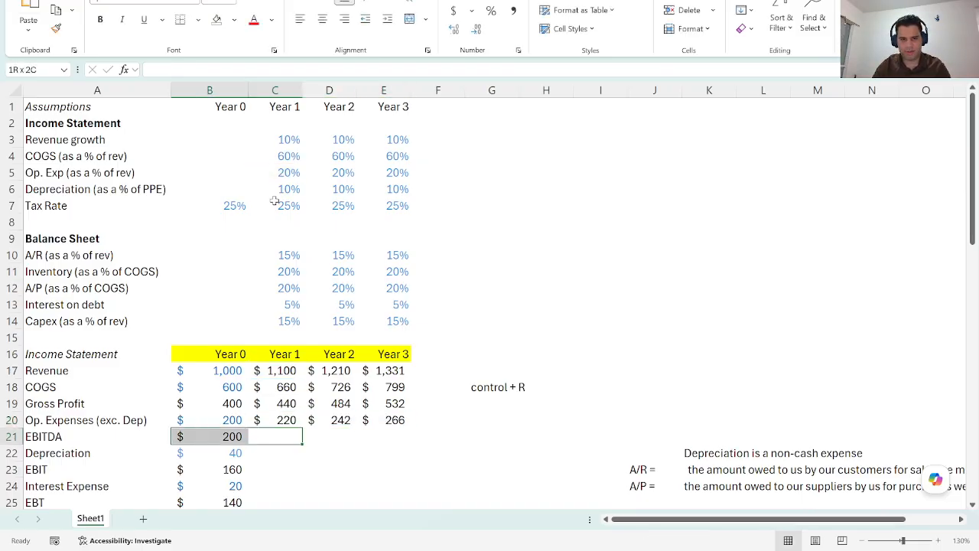
{"action": "key", "text": "shift+Right"}
{"action": "key", "text": "shift+Right"}
{"action": "key", "text": "shift+Right"}
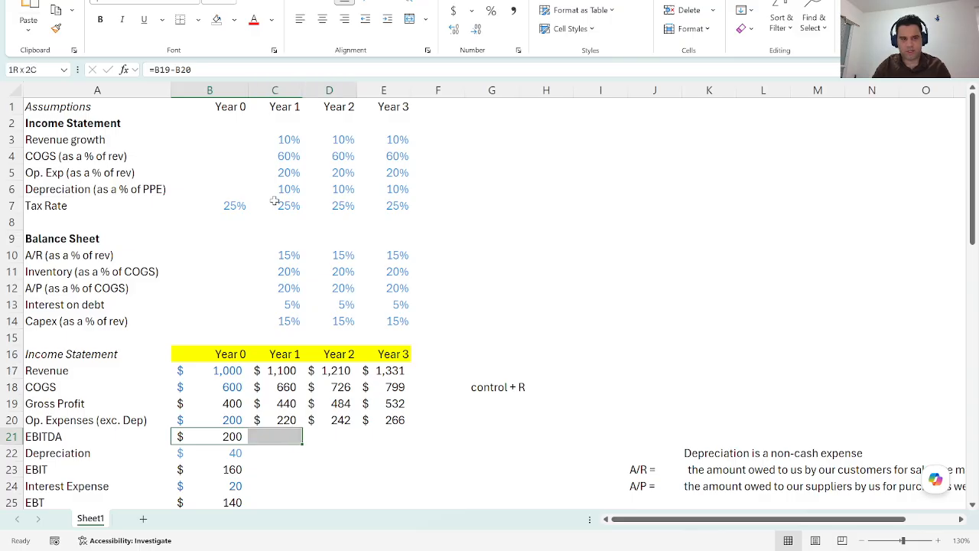
{"action": "key", "text": "ctrl+r"}
{"action": "key", "text": "Down"}
{"action": "key", "text": "Right"}
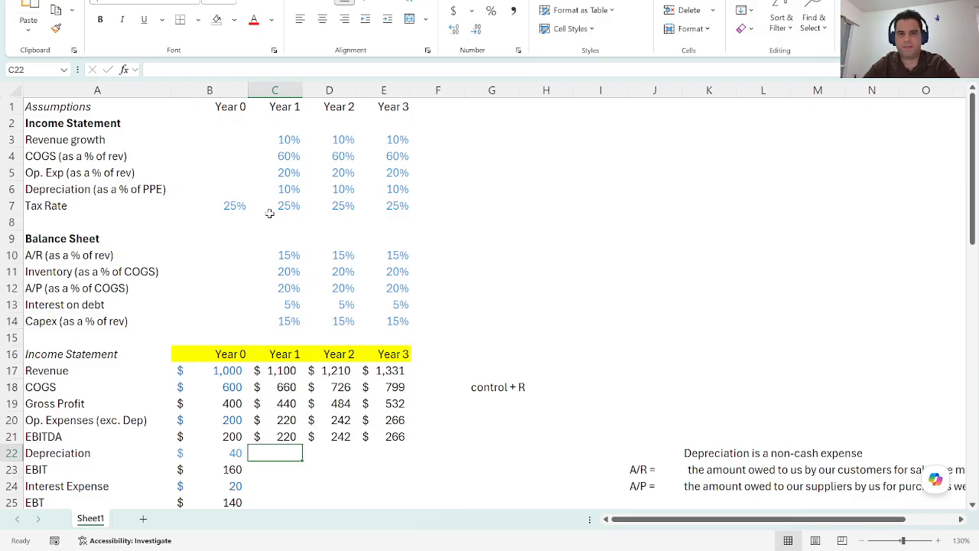
- Calculate Year 0 total assets in B35 on the balance sheet with =SUM(B31:B34)
{"action": "scroll", "coordinate": [268, 216], "scroll_direction": "down", "scroll_amount": 3}
{"action": "scroll", "coordinate": [267, 218], "scroll_direction": "down", "scroll_amount": 1}
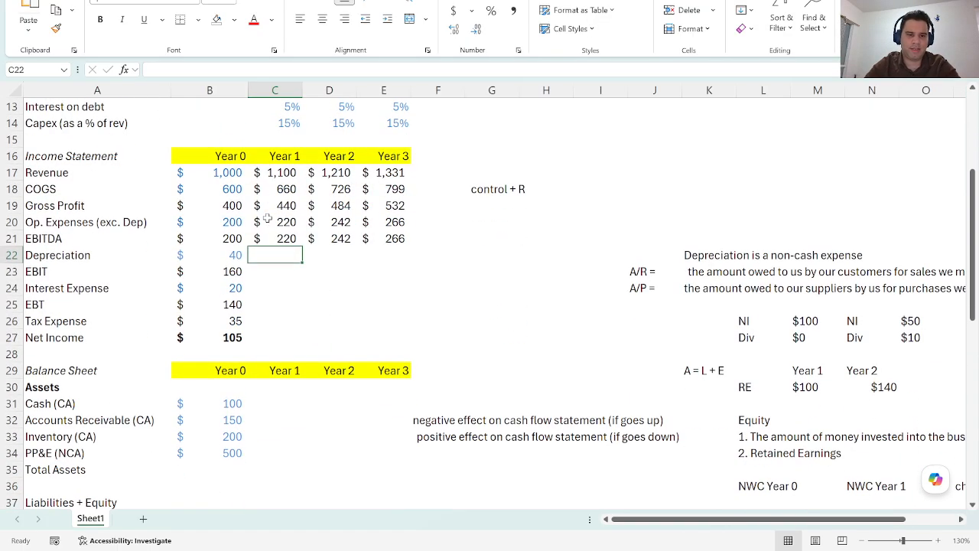
{"action": "scroll", "coordinate": [267, 218], "scroll_direction": "down", "scroll_amount": 1}
{"action": "scroll", "coordinate": [267, 218], "scroll_direction": "up", "scroll_amount": 4}
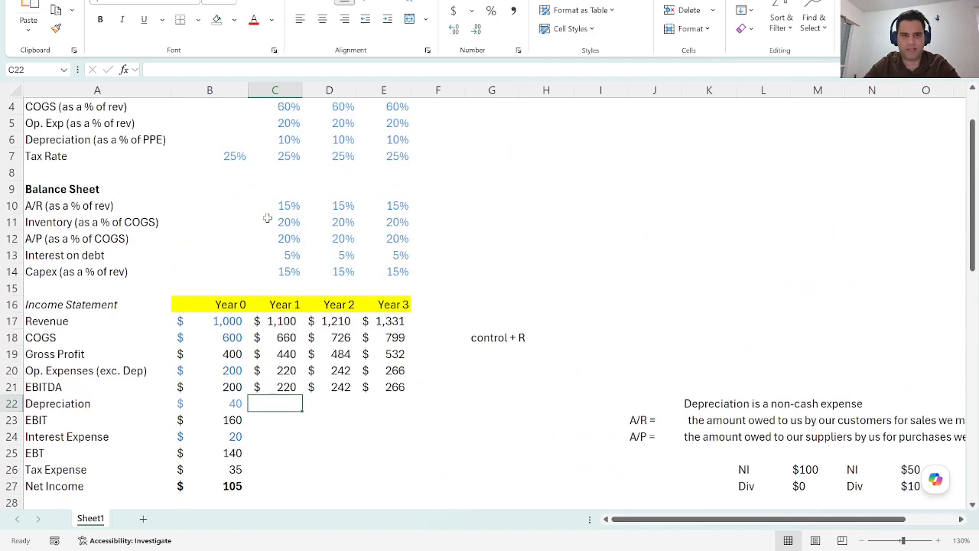
{"action": "scroll", "coordinate": [267, 218], "scroll_direction": "up", "scroll_amount": 1}
{"action": "scroll", "coordinate": [267, 219], "scroll_direction": "down", "scroll_amount": 3}
{"action": "scroll", "coordinate": [267, 220], "scroll_direction": "down", "scroll_amount": 2}
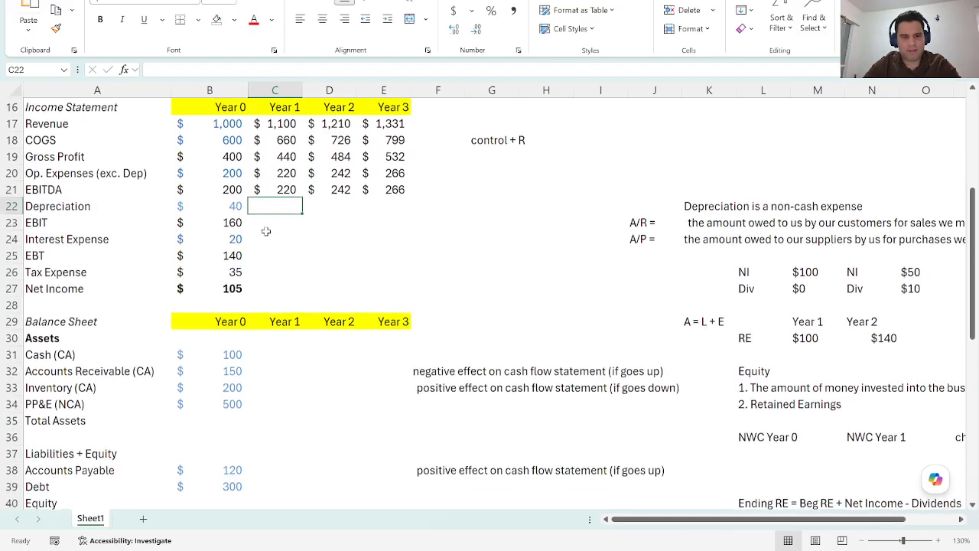
{"action": "scroll", "coordinate": [263, 245], "scroll_direction": "down", "scroll_amount": 1}
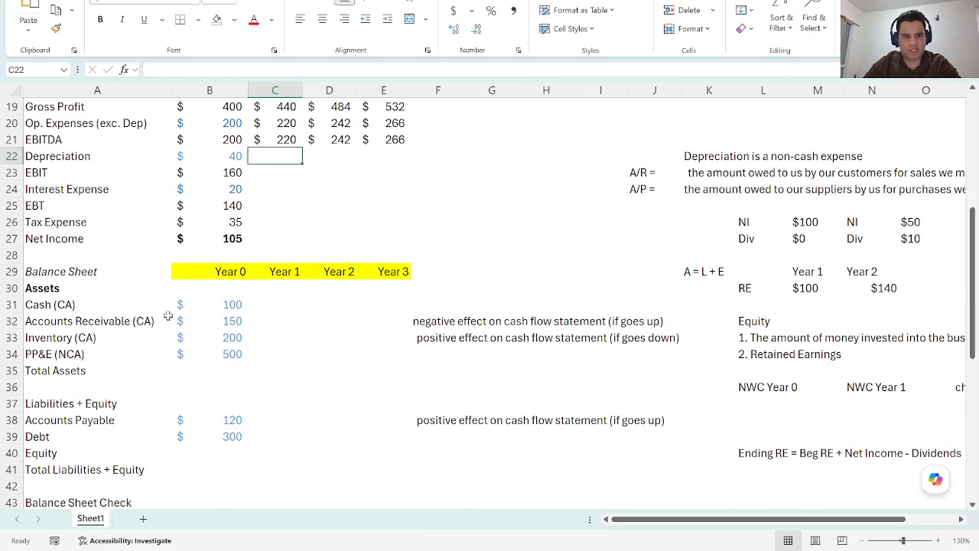
{"action": "left_click", "coordinate": [224, 369]}
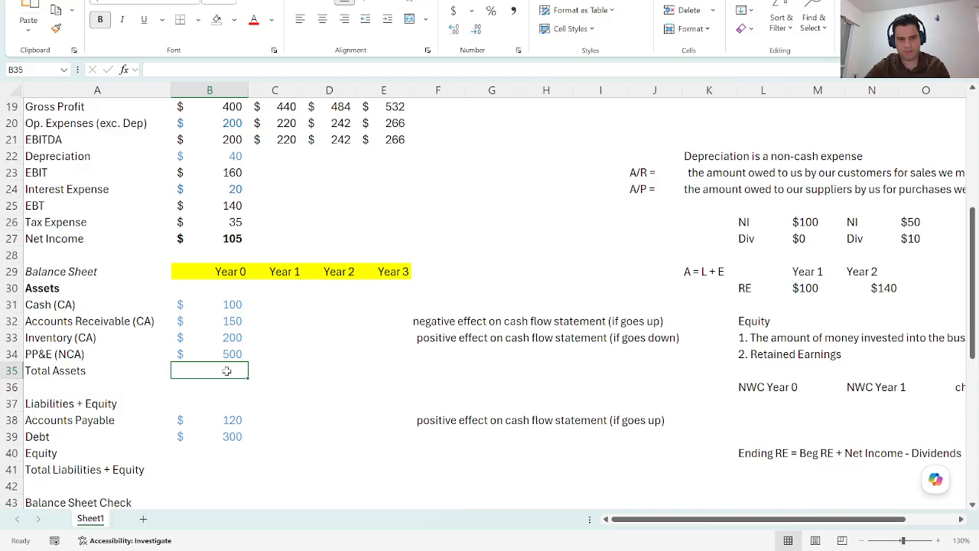
{"action": "key", "text": "alt+equal"}
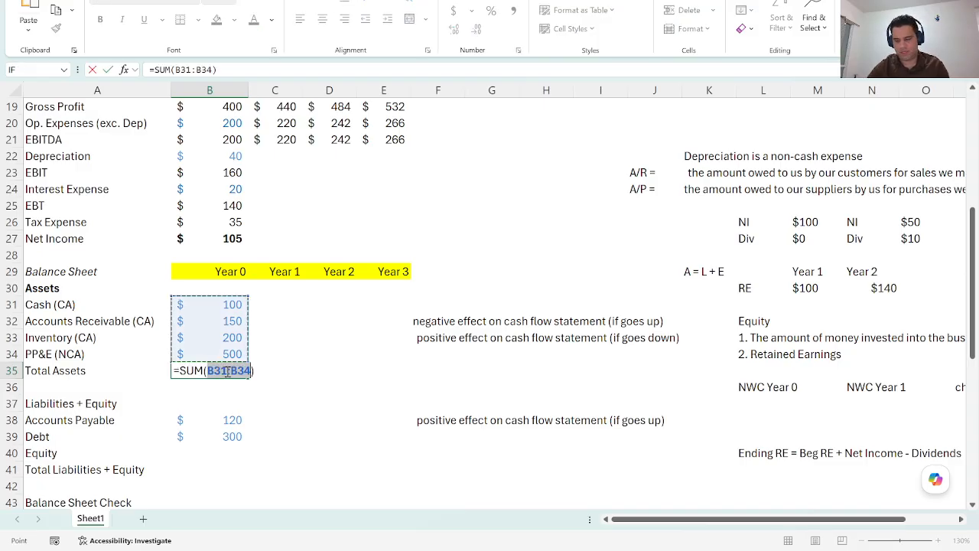
{"action": "key", "text": "ctrl+Return"}
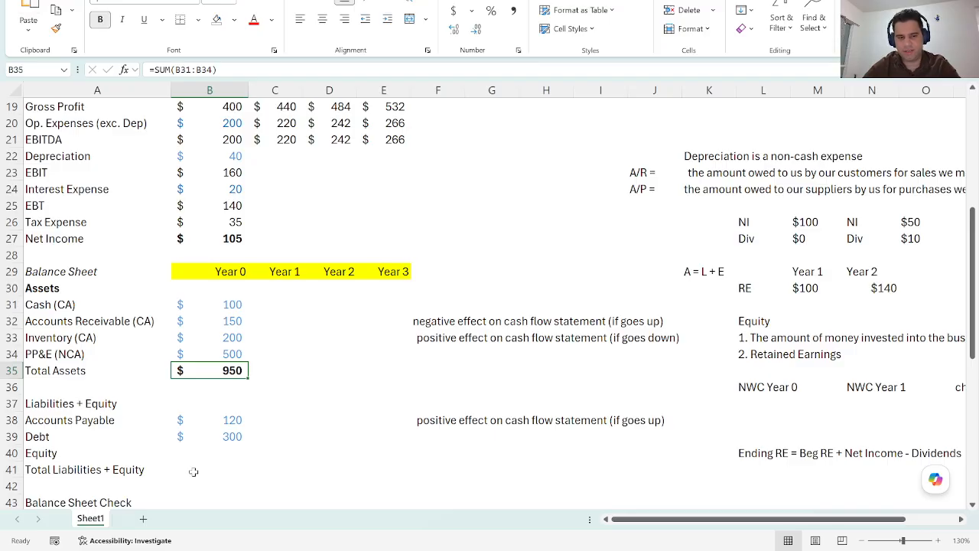
- Calculate Year 0 equity in B40 as total assets minus accounts payable and debt with =B35-SUM(B38:B39)
{"action": "left_click_drag", "start_coordinate": [221, 416], "coordinate": [222, 434]}
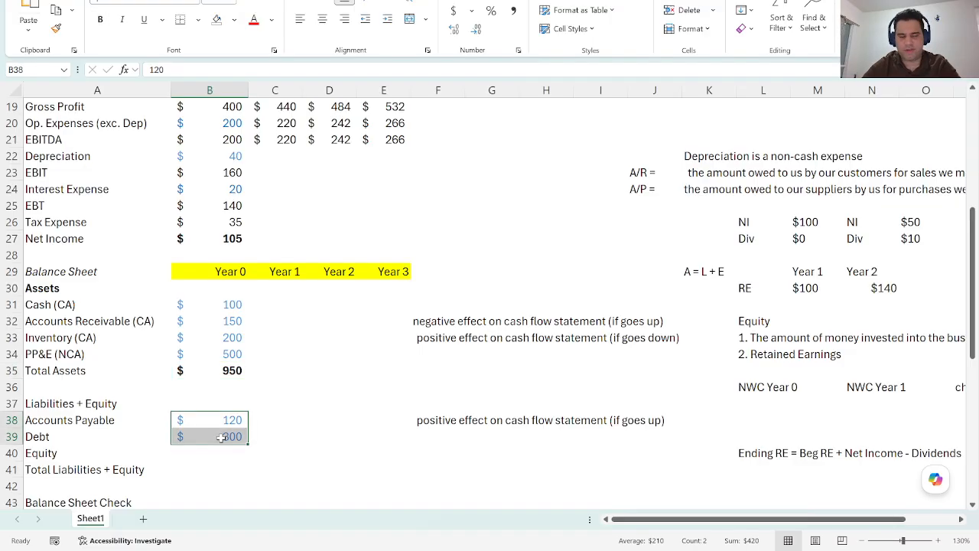
{"action": "left_click", "coordinate": [212, 456]}
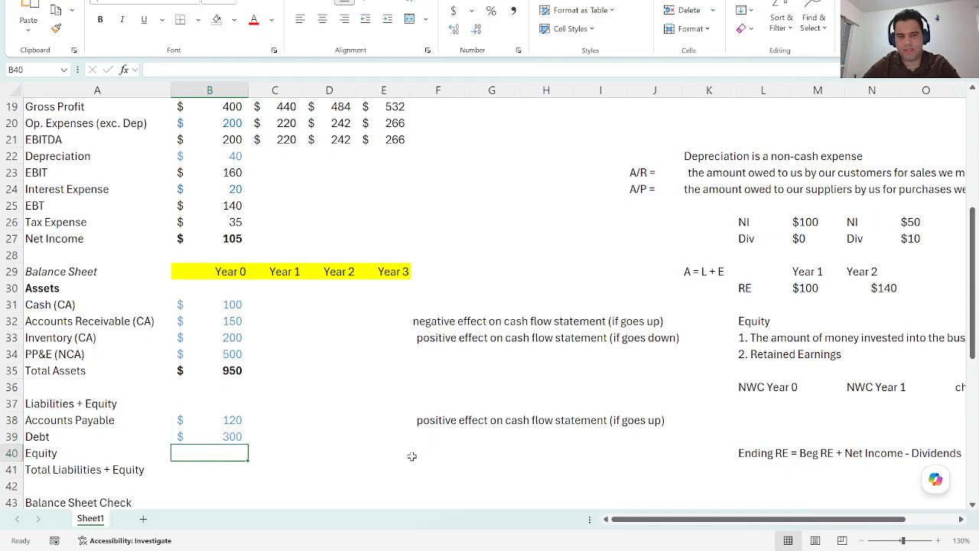
{"action": "type", "text": "="}
{"action": "key", "text": "Up"}
{"action": "key", "text": "Up"}
{"action": "key", "text": "Up"}
{"action": "key", "text": "Up"}
{"action": "key", "text": "Up"}
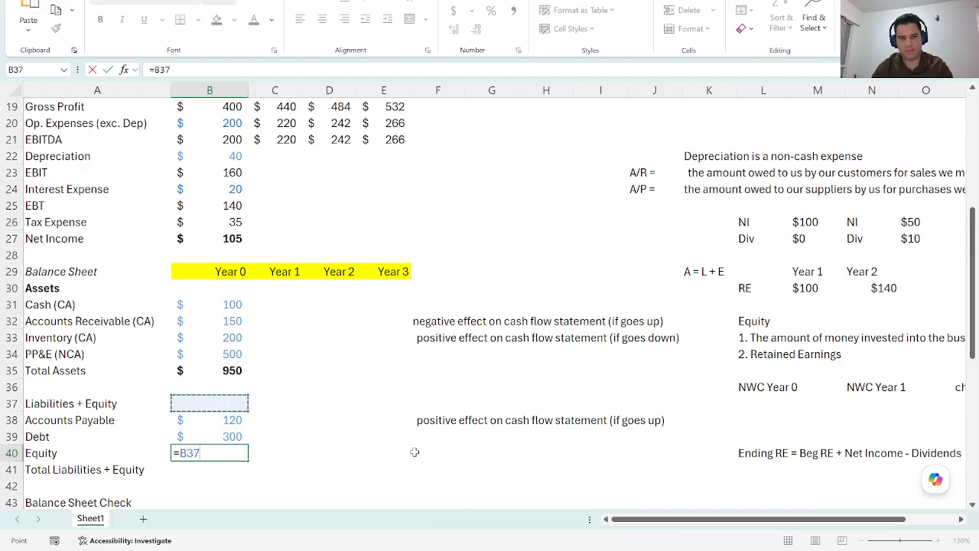
{"action": "type", "text": "-sum"}
{"action": "key", "text": "Tab"}
{"action": "key", "text": "Up"}
{"action": "key", "text": "Up"}
{"action": "key", "text": "shift+Down"}
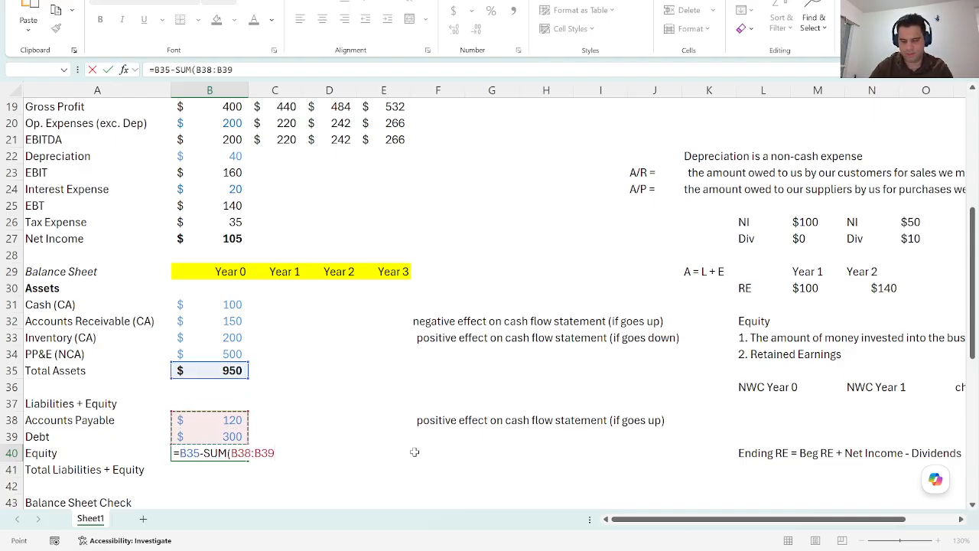
{"action": "key", "text": "Return"}
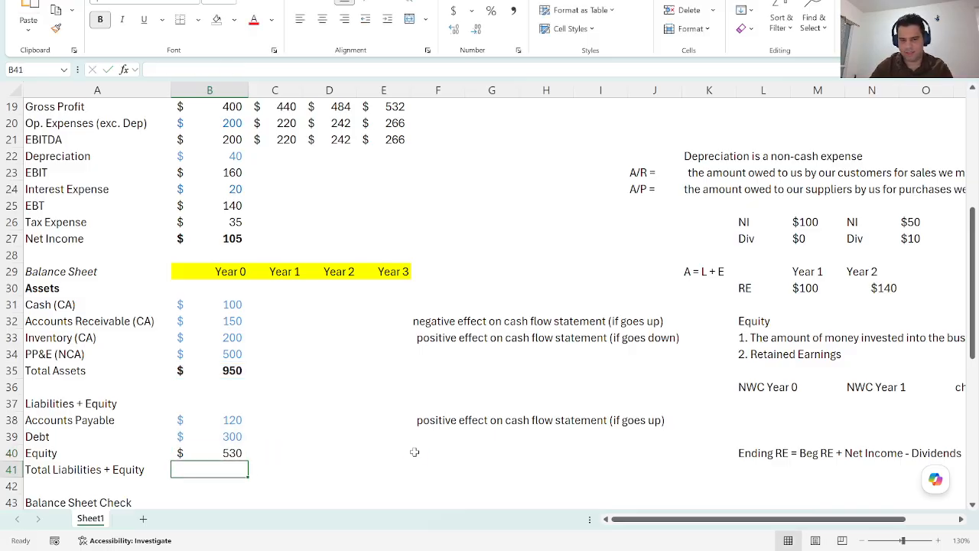
- Calculate Year 0 total liabilities and equity in B41 with =SUM(B38:B40)
{"action": "key", "text": "alt+equal"}
{"action": "key", "text": "ctrl+Return"}
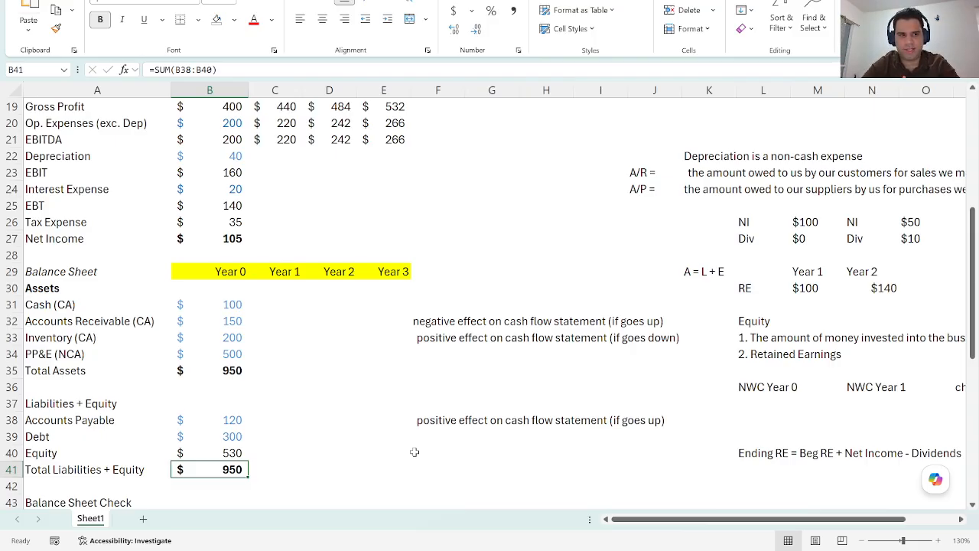
{"action": "key", "text": "Up"}
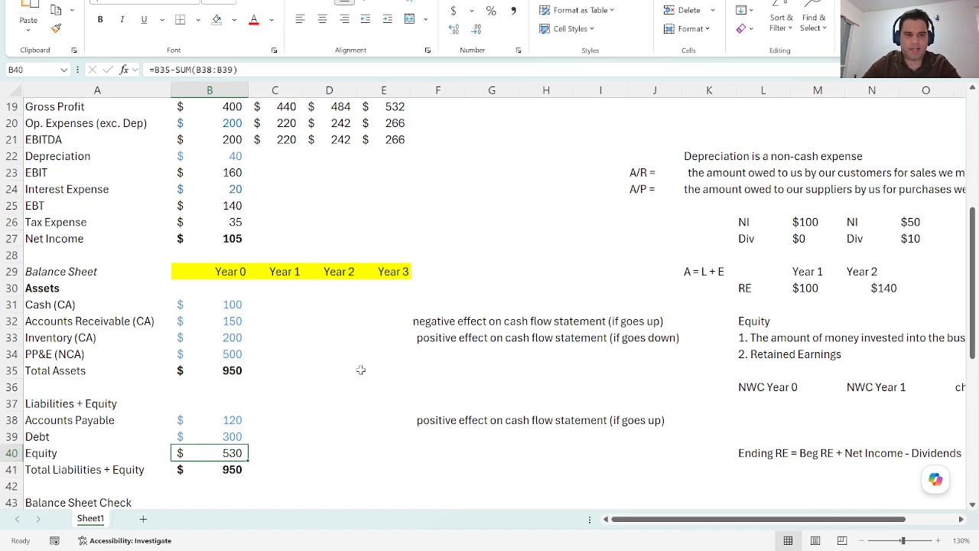
- Calculate Year 1 accounts receivable in C32 as revenue times the A/R percentage with =C17*C10
{"action": "scroll", "coordinate": [363, 368], "scroll_direction": "up", "scroll_amount": 6}
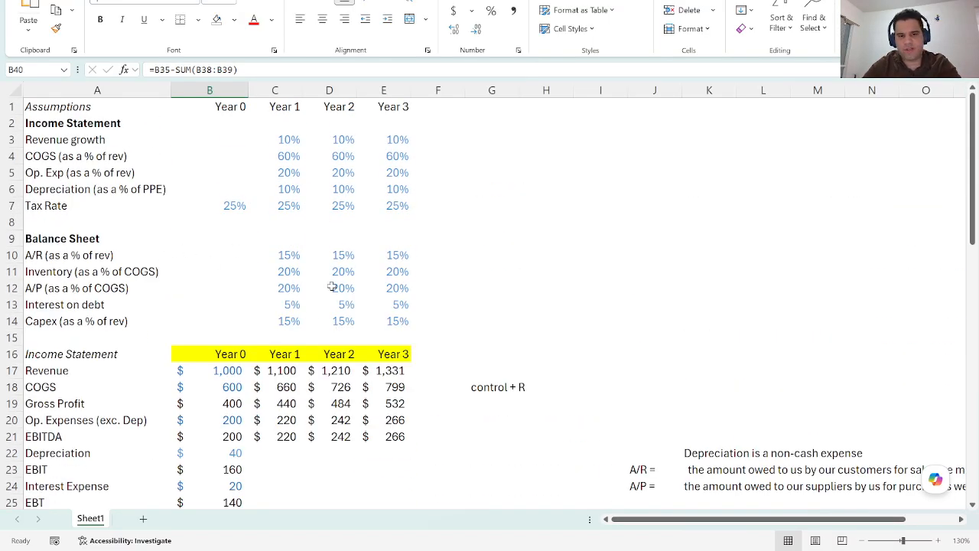
{"action": "scroll", "coordinate": [332, 291], "scroll_direction": "down", "scroll_amount": 4}
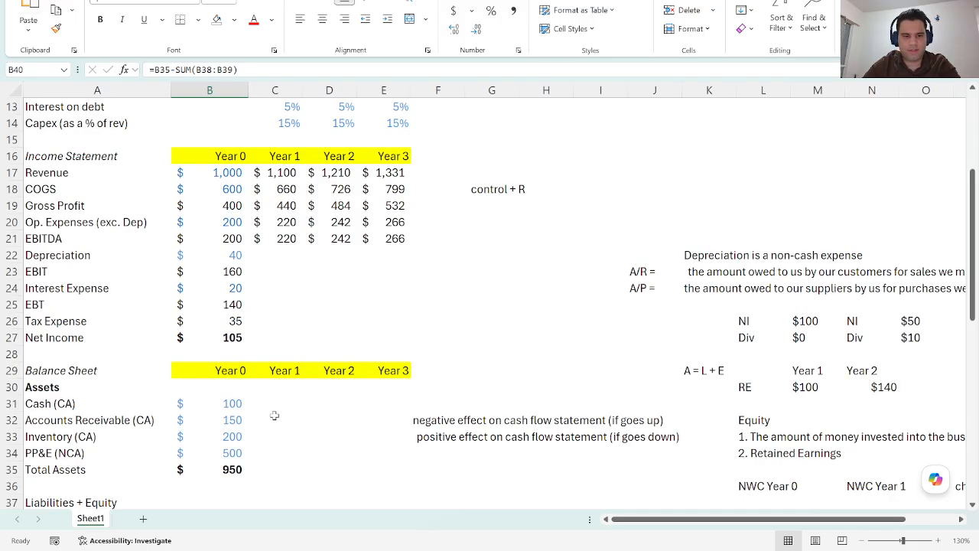
{"action": "left_click", "coordinate": [273, 419]}
{"action": "type", "text": "="}
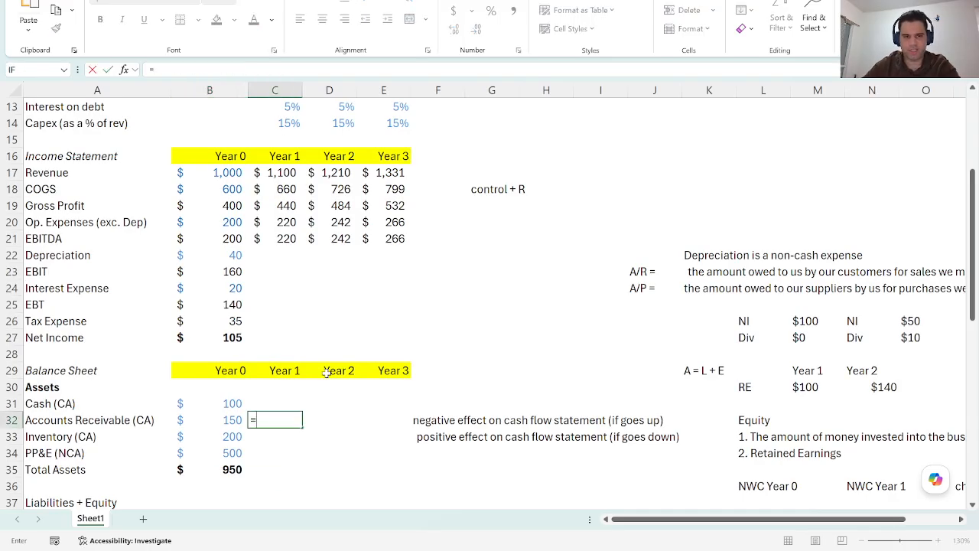
{"action": "scroll", "coordinate": [325, 371], "scroll_direction": "up", "scroll_amount": 2}
{"action": "left_click", "coordinate": [285, 274]}
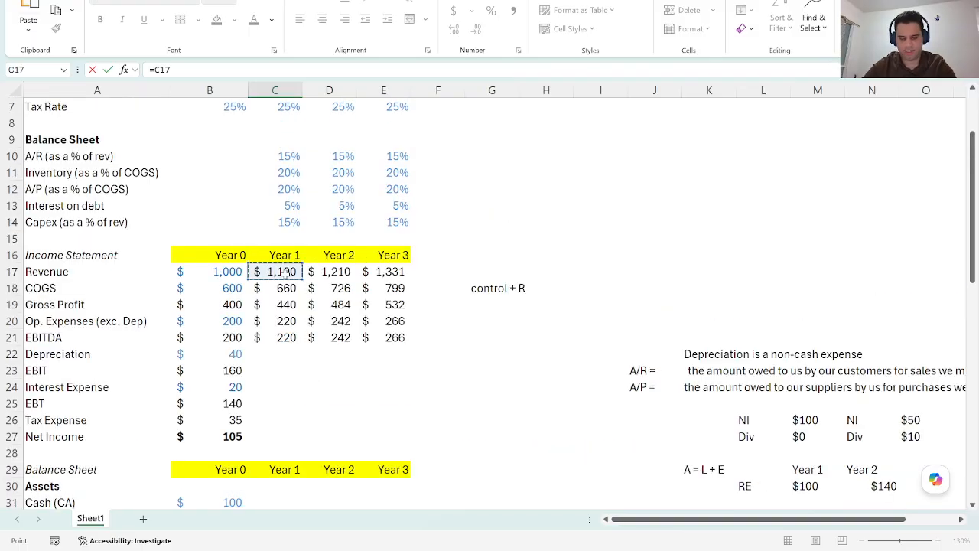
{"action": "type", "text": "*"}
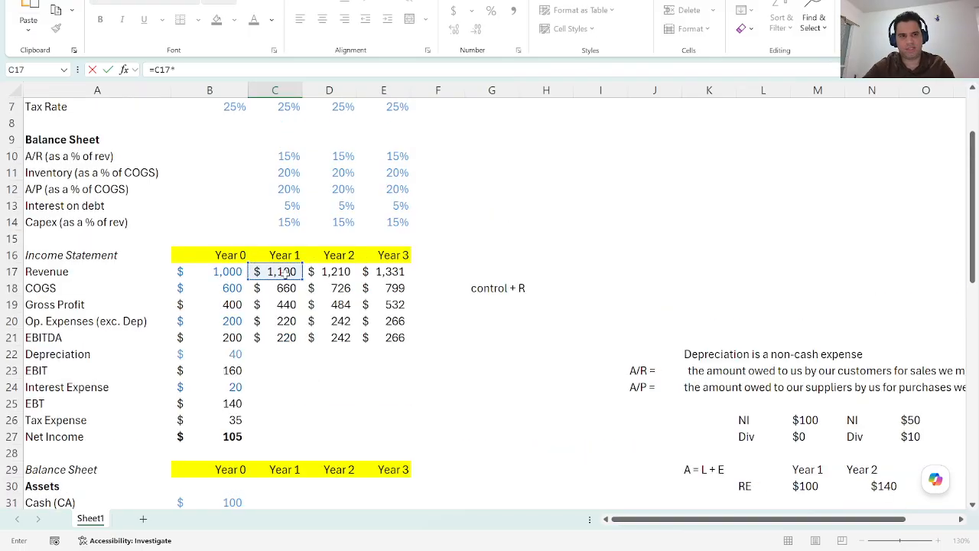
{"action": "left_click", "coordinate": [289, 155]}
{"action": "key", "text": "ctrl+Return"}
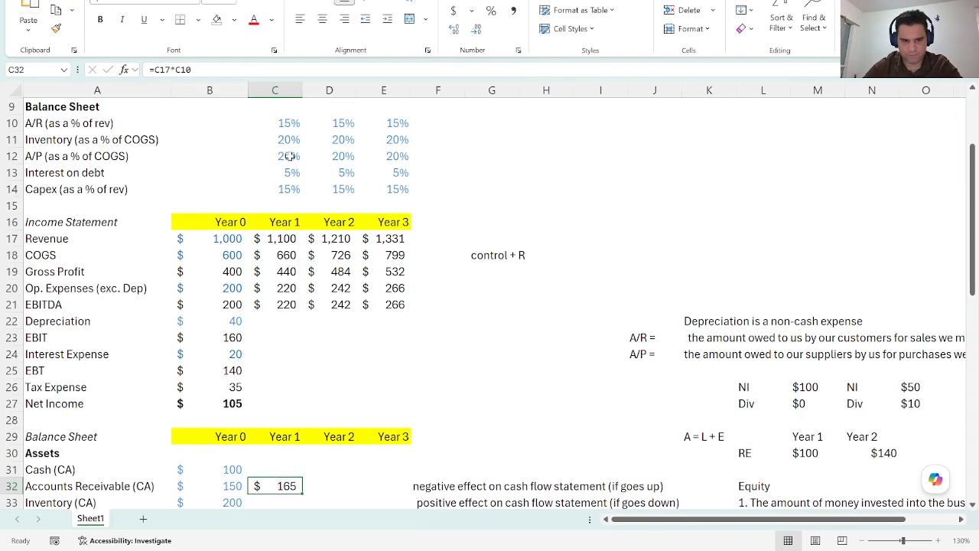
- Calculate Year 1 inventory in C33 as COGS times the inventory percentage with =C18*C11
{"action": "scroll", "coordinate": [288, 237], "scroll_direction": "down", "scroll_amount": 1}
{"action": "left_click", "coordinate": [261, 453]}
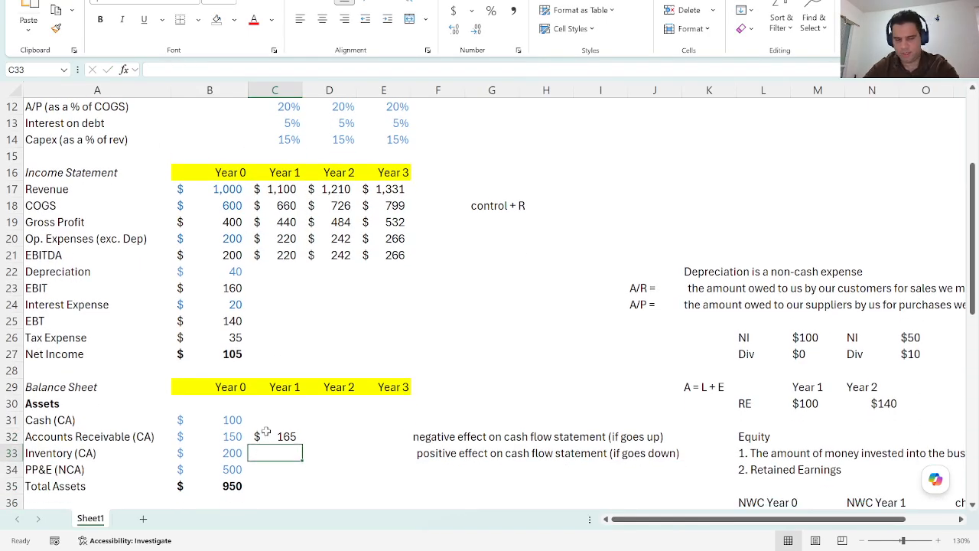
{"action": "type", "text": "="}
{"action": "scroll", "coordinate": [291, 386], "scroll_direction": "up", "scroll_amount": 3}
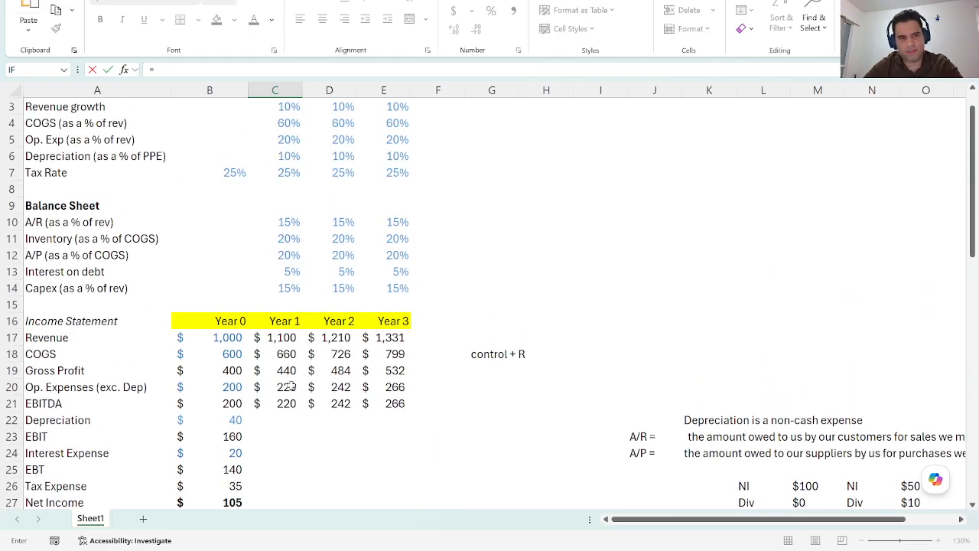
{"action": "scroll", "coordinate": [289, 387], "scroll_direction": "up", "scroll_amount": 1}
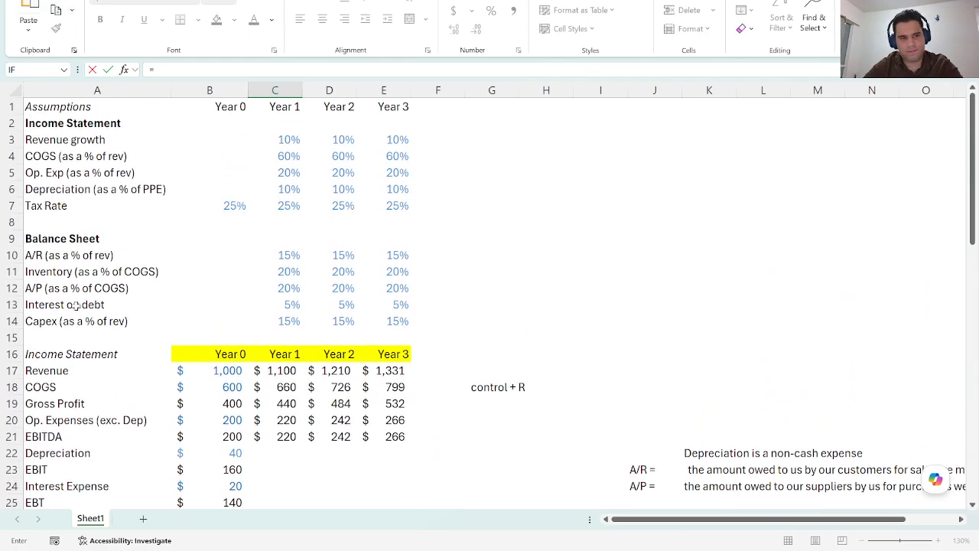
{"action": "left_click", "coordinate": [285, 389]}
{"action": "type", "text": "*"}
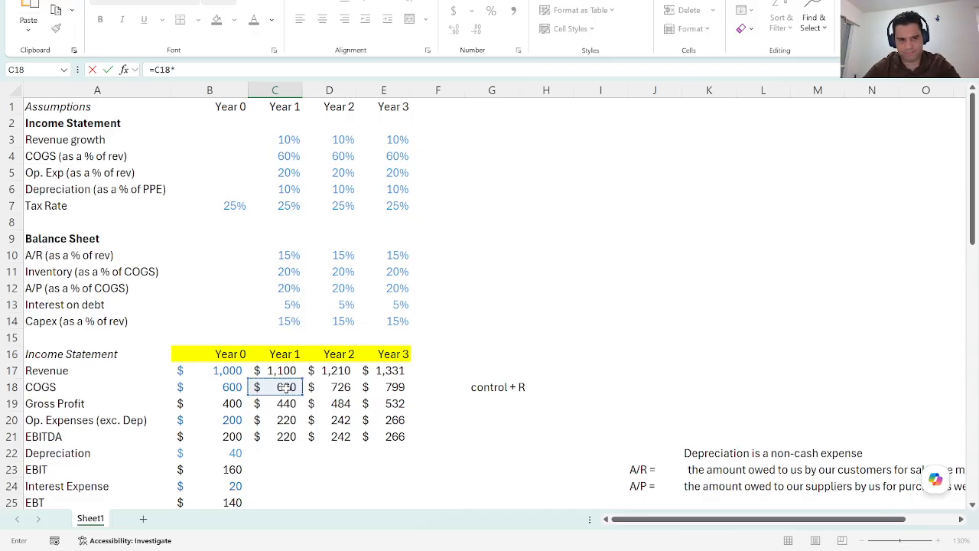
{"action": "left_click", "coordinate": [288, 271]}
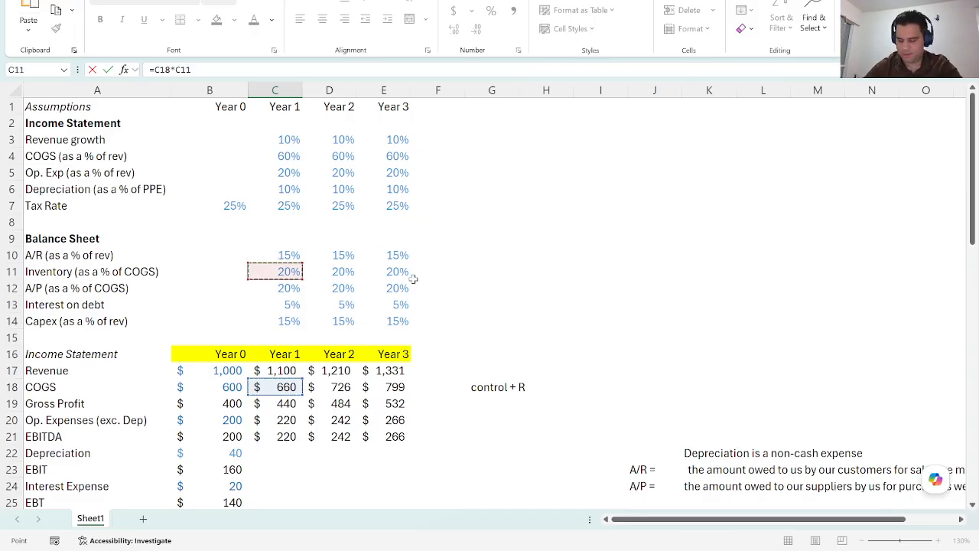
{"action": "key", "text": "ctrl+Return"}
- Fill the Year 1 accounts receivable and inventory formulas in C32:C33 across Years 2 and 3 through column E
{"action": "left_click_drag", "start_coordinate": [286, 468], "coordinate": [368, 485]}
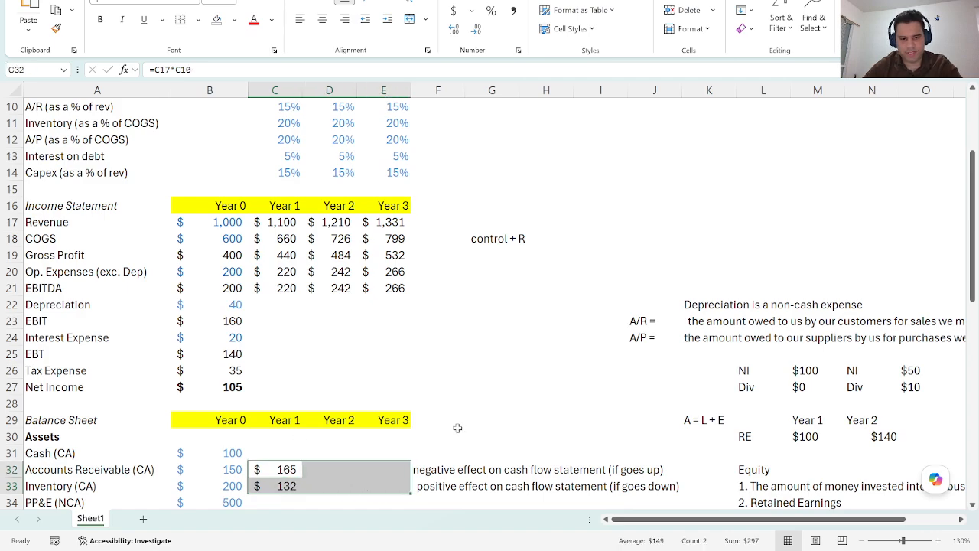
{"action": "left_click", "coordinate": [533, 367]}
{"action": "left_click_drag", "start_coordinate": [286, 469], "coordinate": [371, 483]}
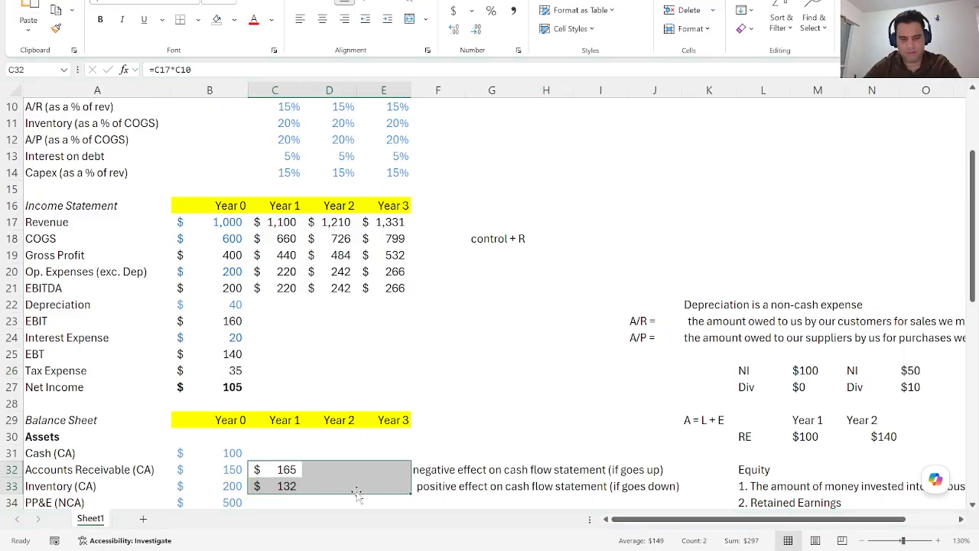
{"action": "left_click", "coordinate": [263, 485]}
{"action": "left_click_drag", "start_coordinate": [263, 469], "coordinate": [364, 482]}
{"action": "key", "text": "ctrl+r"}
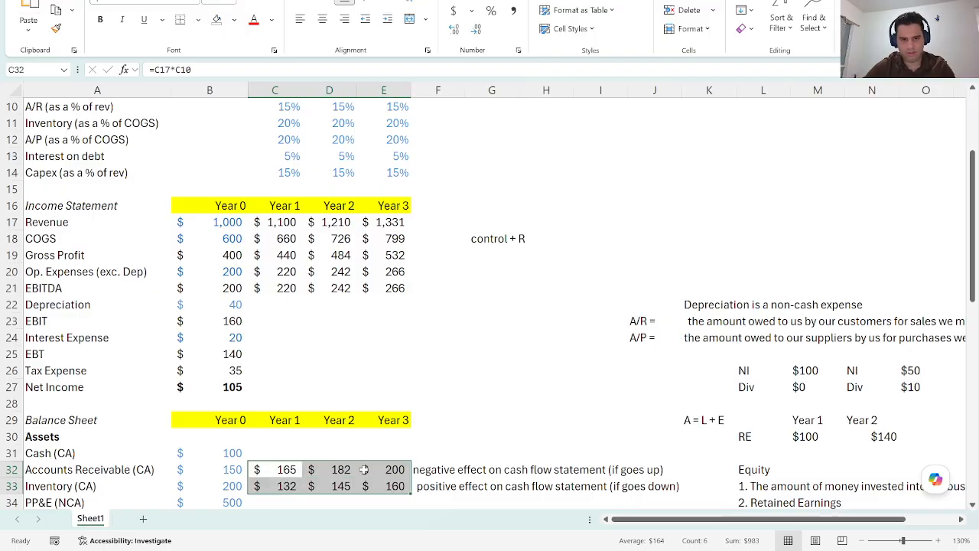
- Calculate Year 1 accounts payable in C38 as COGS times the A/P percentage with =C18*C12, and fill it across through E38
{"action": "scroll", "coordinate": [289, 421], "scroll_direction": "down", "scroll_amount": 3}
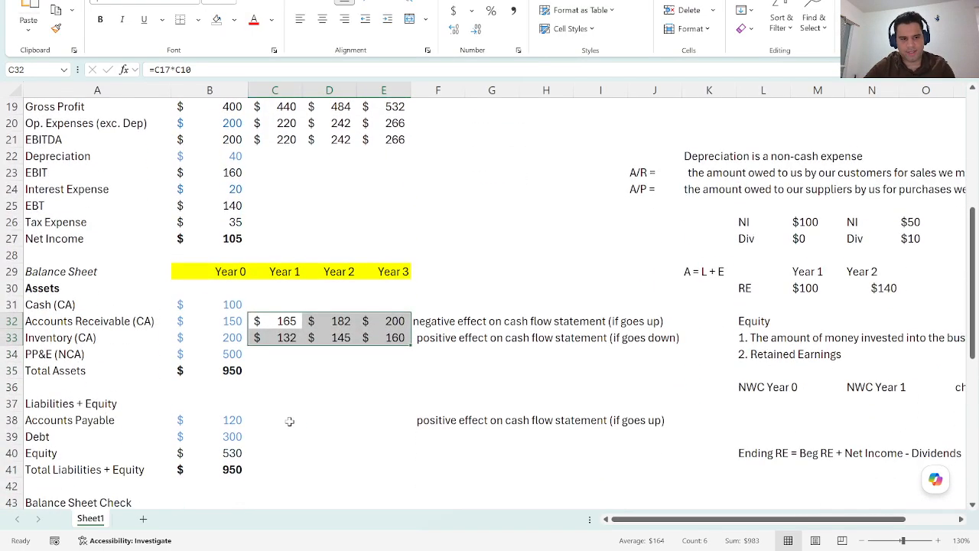
{"action": "left_click", "coordinate": [277, 420]}
{"action": "scroll", "coordinate": [193, 397], "scroll_direction": "up", "scroll_amount": 6}
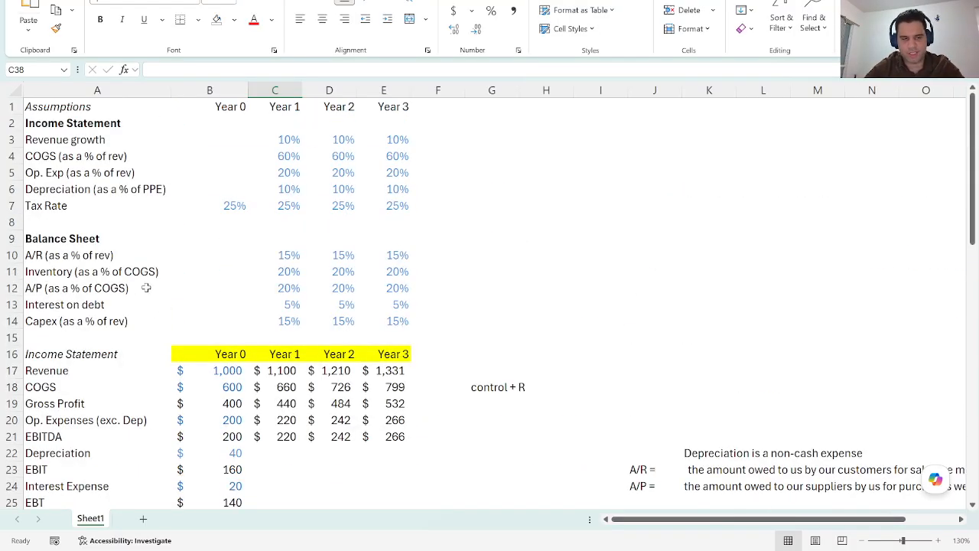
{"action": "scroll", "coordinate": [260, 288], "scroll_direction": "down", "scroll_amount": 5}
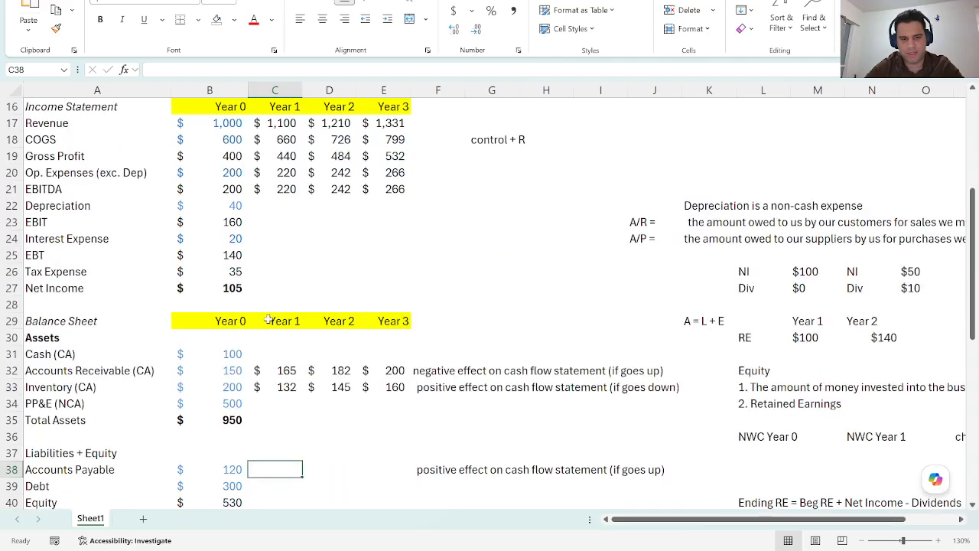
{"action": "type", "text": "="}
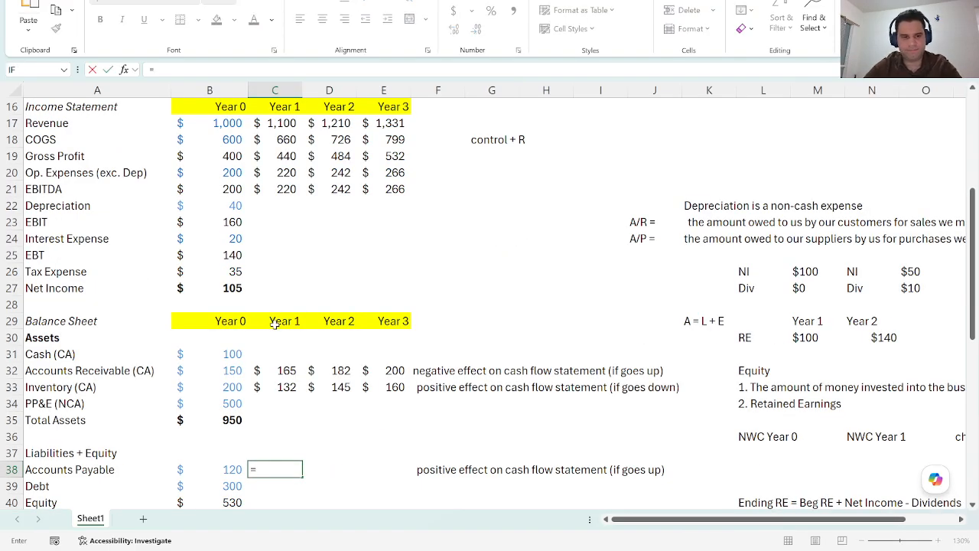
{"action": "scroll", "coordinate": [275, 327], "scroll_direction": "up", "scroll_amount": 3}
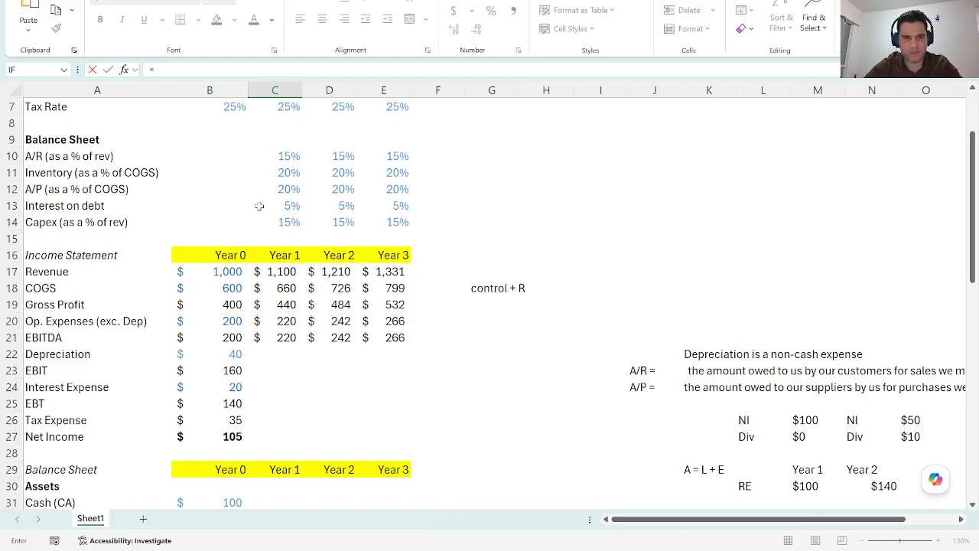
{"action": "left_click", "coordinate": [285, 289]}
{"action": "type", "text": "*"}
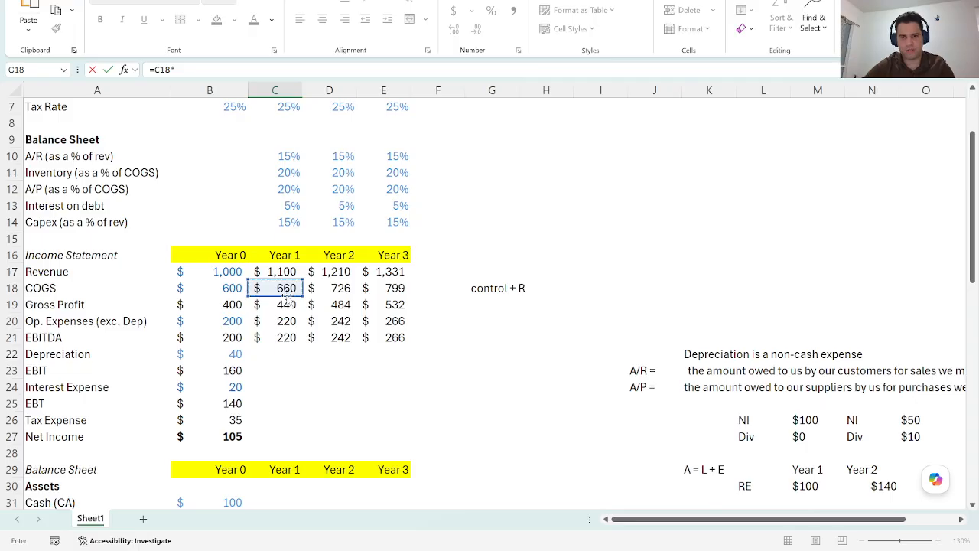
{"action": "left_click", "coordinate": [285, 190]}
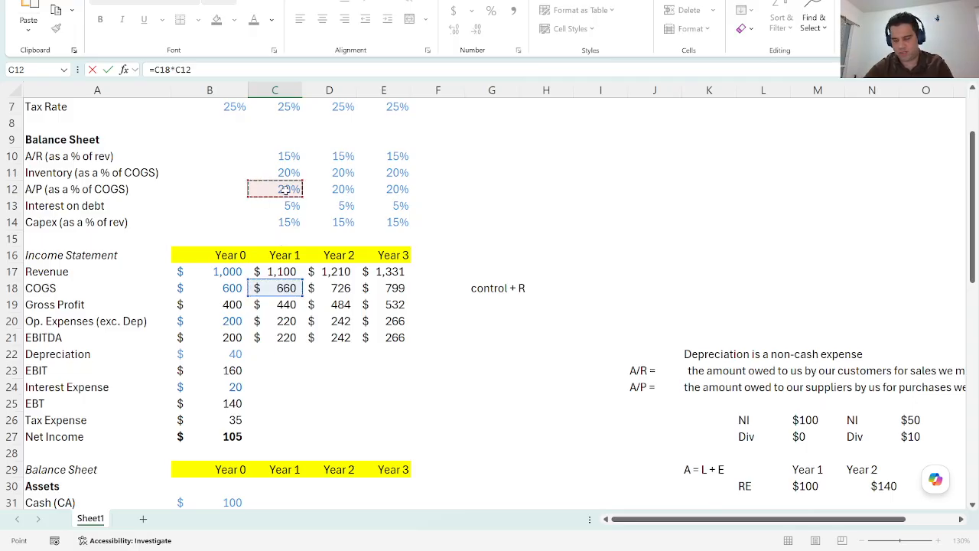
{"action": "key", "text": "Return"}
{"action": "left_click_drag", "start_coordinate": [303, 444], "coordinate": [387, 440]}
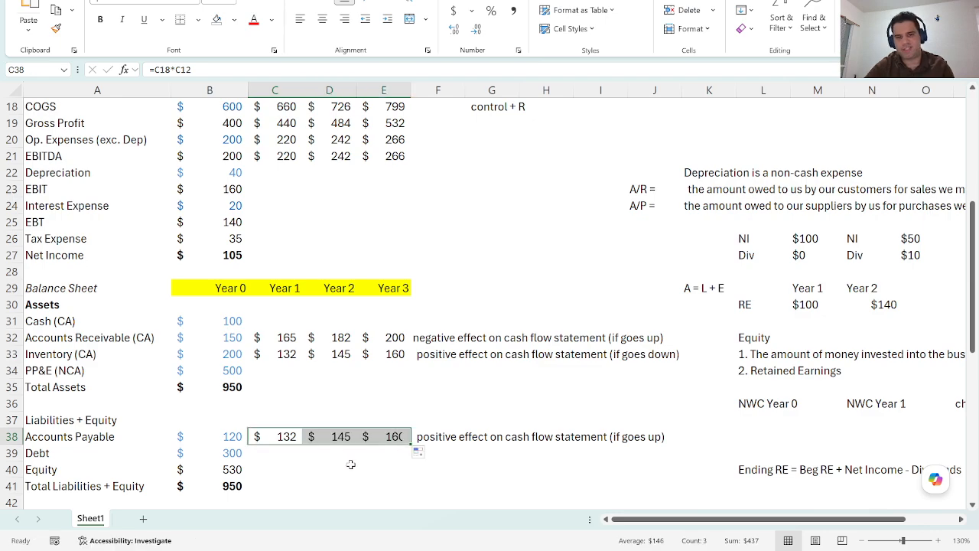
{"action": "left_click", "coordinate": [349, 466]}
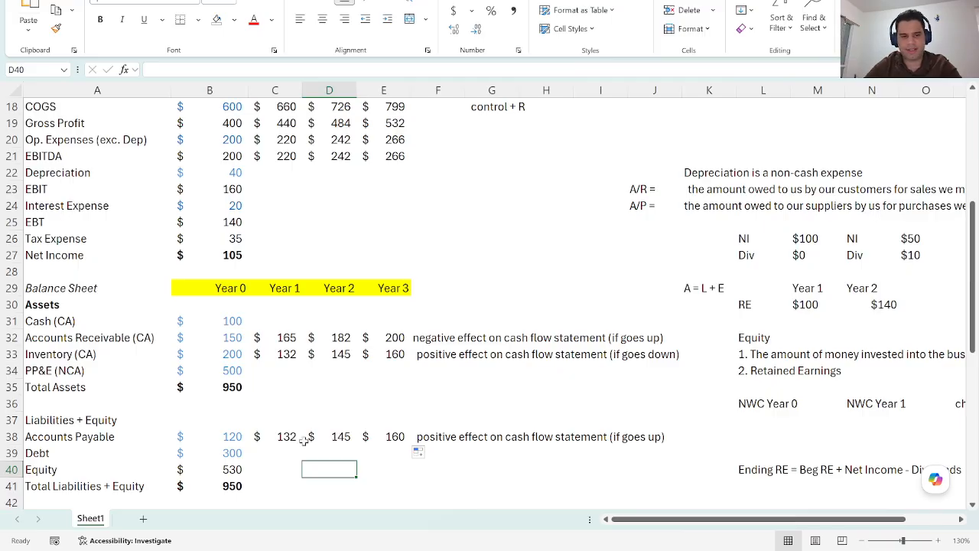
- Carry the prior-year debt into Year 1 with =B39 in C39 and fill it across Years 2 and 3
{"action": "left_click", "coordinate": [262, 452]}
{"action": "type", "text": "="}
{"action": "key", "text": "Left"}
{"action": "key", "text": "ctrl+Return"}
{"action": "left_click_drag", "start_coordinate": [302, 462], "coordinate": [386, 461]}
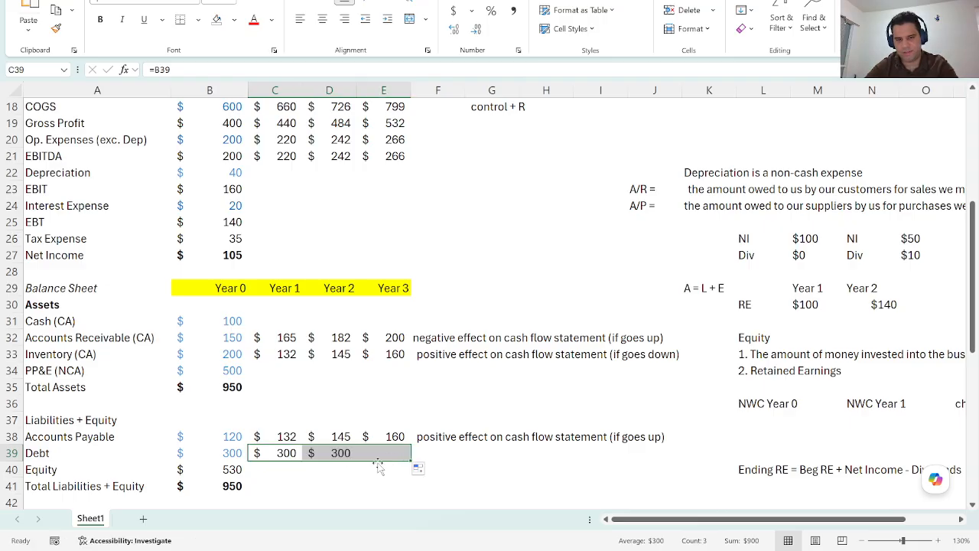
- Review the Year 1 to Year 3 receivables, inventory, payables and debt projections, then the empty equity and PP&E cells
{"action": "left_click", "coordinate": [290, 466]}
{"action": "left_click_drag", "start_coordinate": [260, 337], "coordinate": [386, 349]}
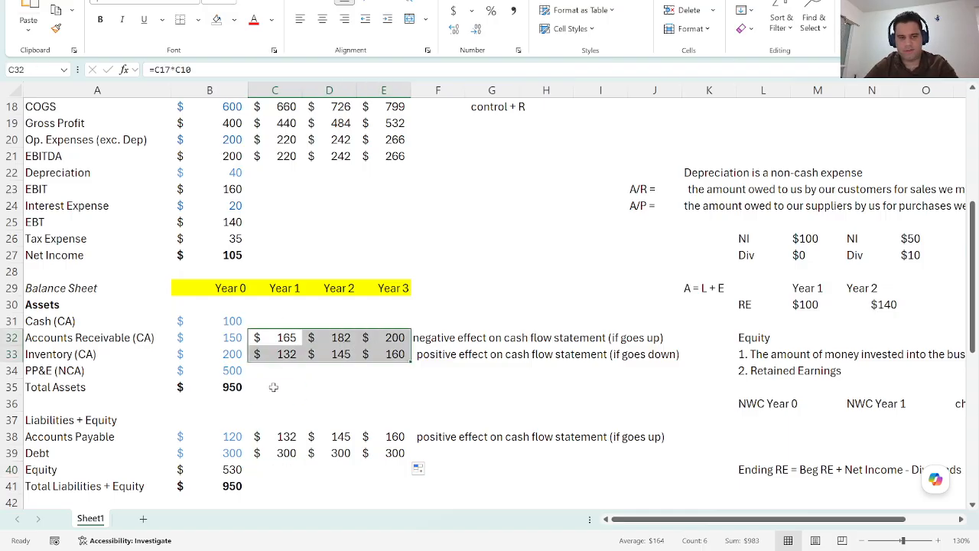
{"action": "left_click_drag", "start_coordinate": [264, 438], "coordinate": [363, 449]}
{"action": "left_click", "coordinate": [262, 470]}
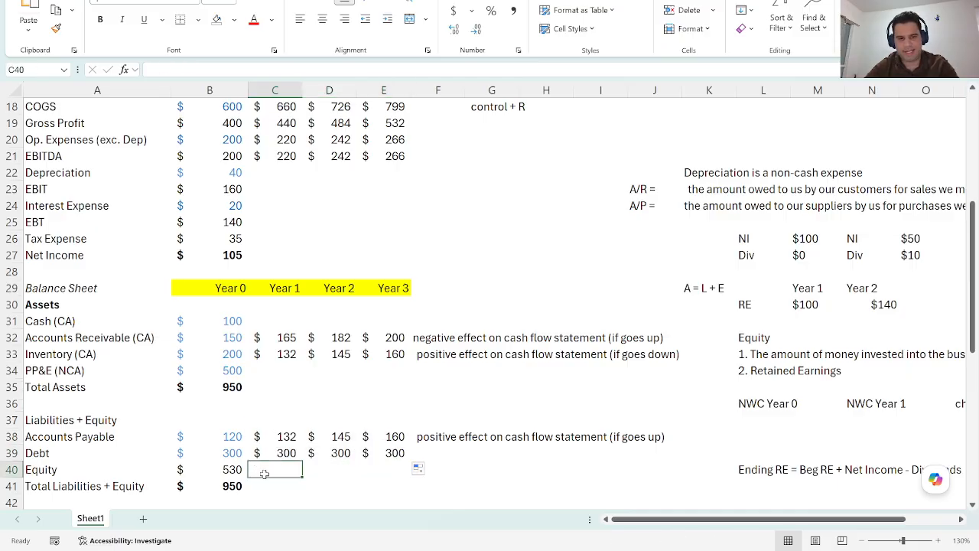
{"action": "left_click_drag", "start_coordinate": [265, 469], "coordinate": [370, 467]}
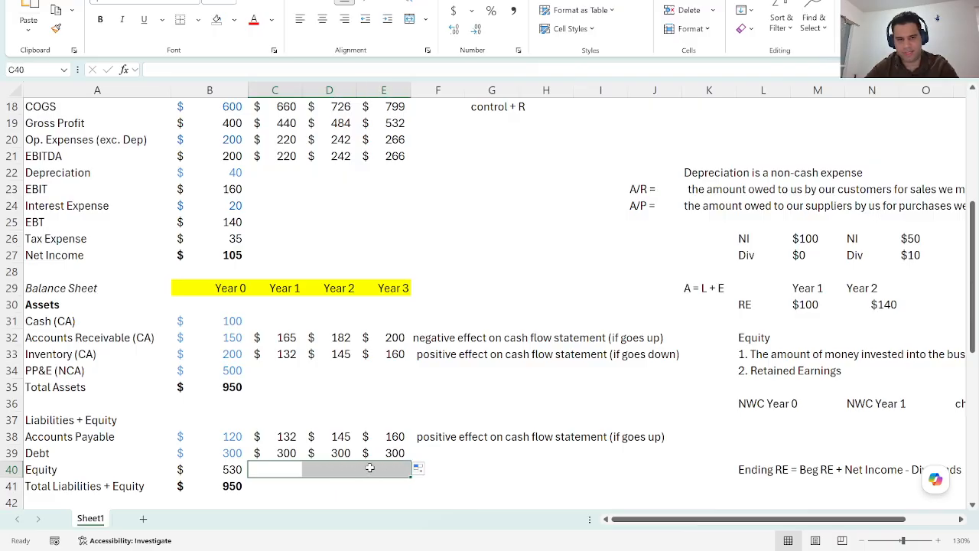
{"action": "left_click", "coordinate": [274, 370]}
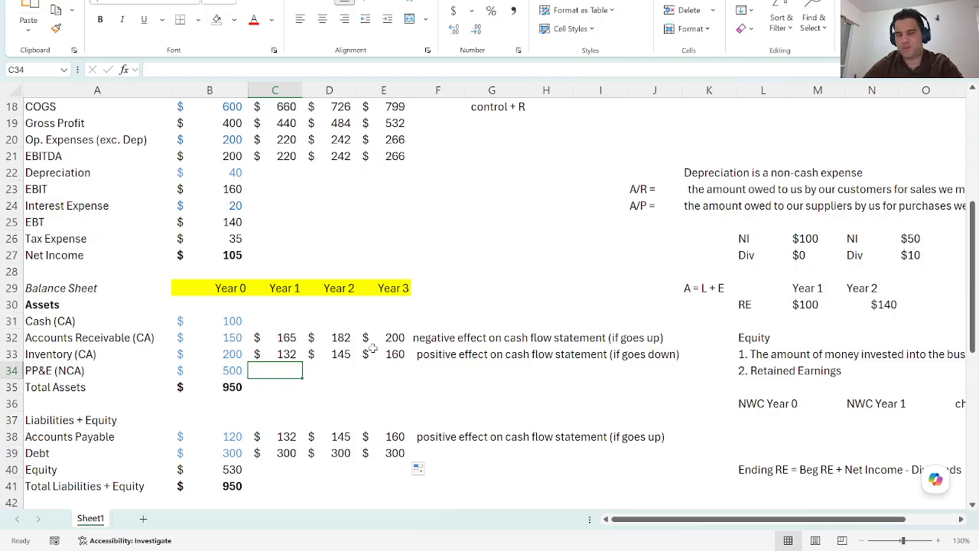
- Examine the iPhone balance example and the Ending PPE formula in the notes beside the model
{"action": "scroll", "coordinate": [408, 349], "scroll_direction": "down", "scroll_amount": 3}
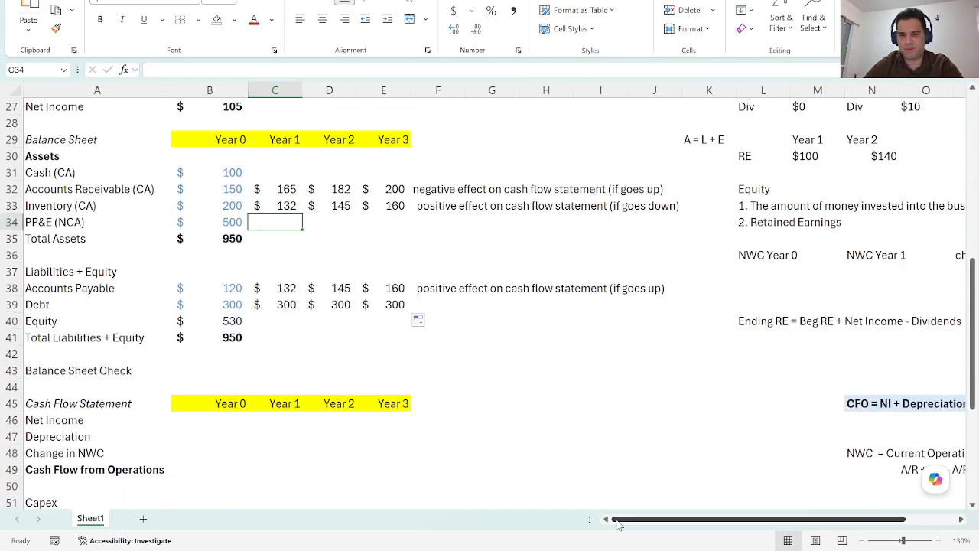
{"action": "left_click_drag", "start_coordinate": [616, 521], "coordinate": [667, 520]}
{"action": "scroll", "coordinate": [658, 430], "scroll_direction": "down", "scroll_amount": 2}
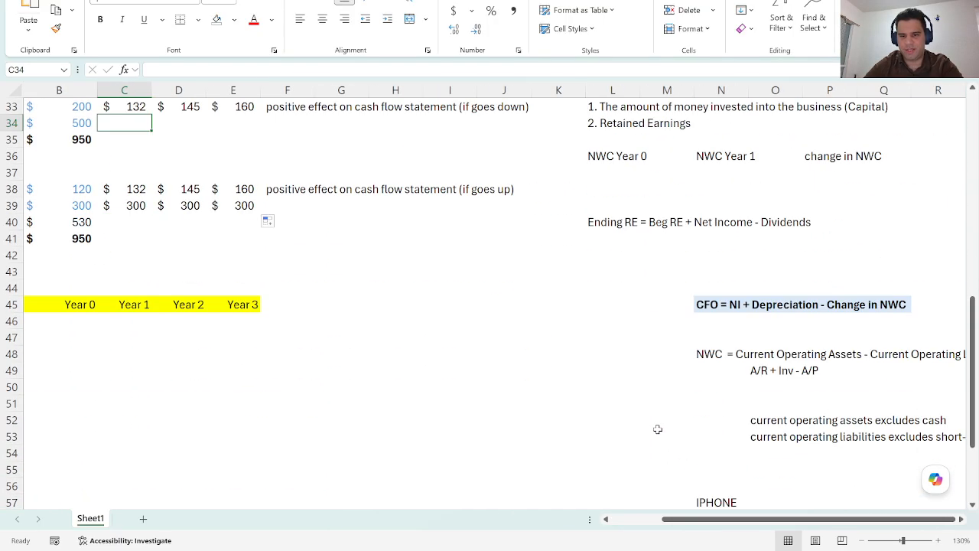
{"action": "scroll", "coordinate": [658, 429], "scroll_direction": "down", "scroll_amount": 2}
{"action": "left_click_drag", "start_coordinate": [678, 407], "coordinate": [757, 466]}
{"action": "left_click", "coordinate": [830, 419]}
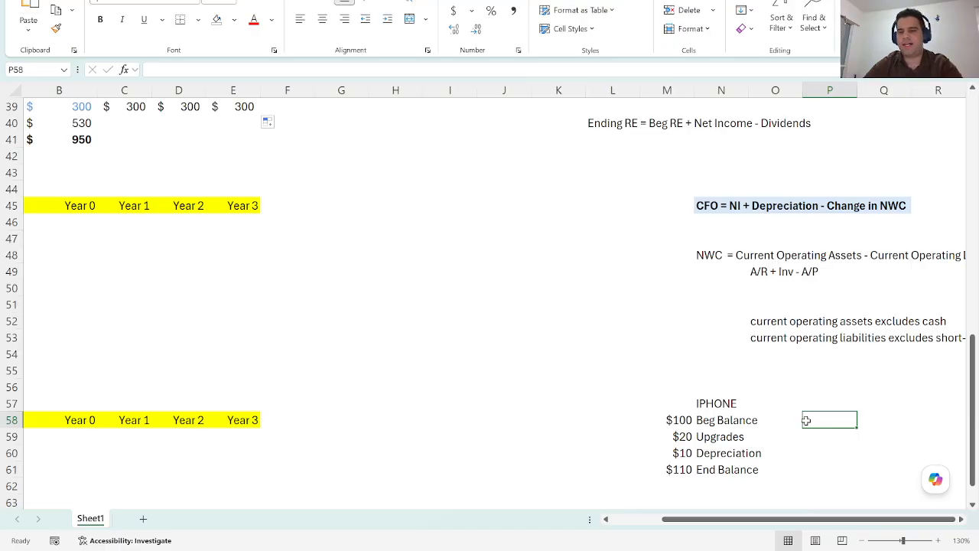
{"action": "left_click", "coordinate": [742, 435]}
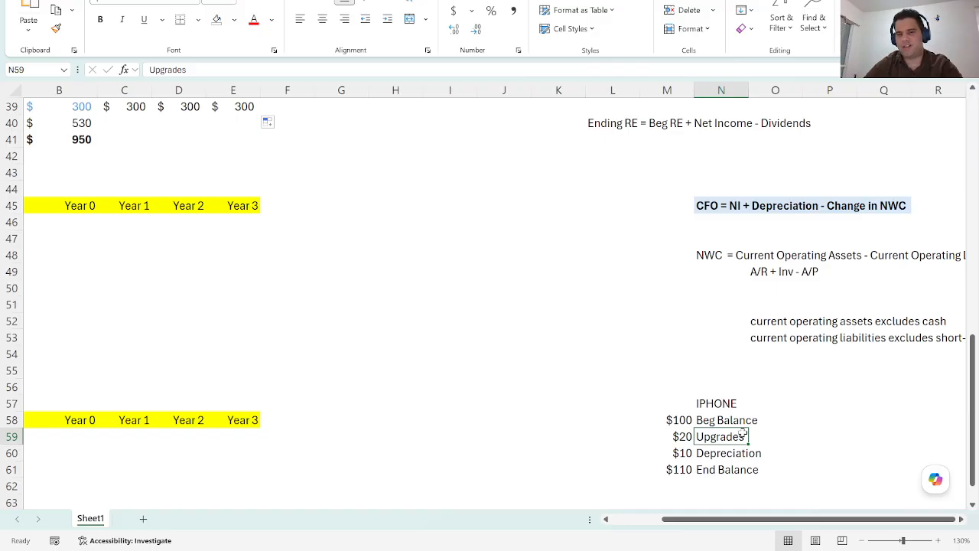
{"action": "left_click_drag", "start_coordinate": [670, 420], "coordinate": [767, 465]}
{"action": "left_click", "coordinate": [833, 441]}
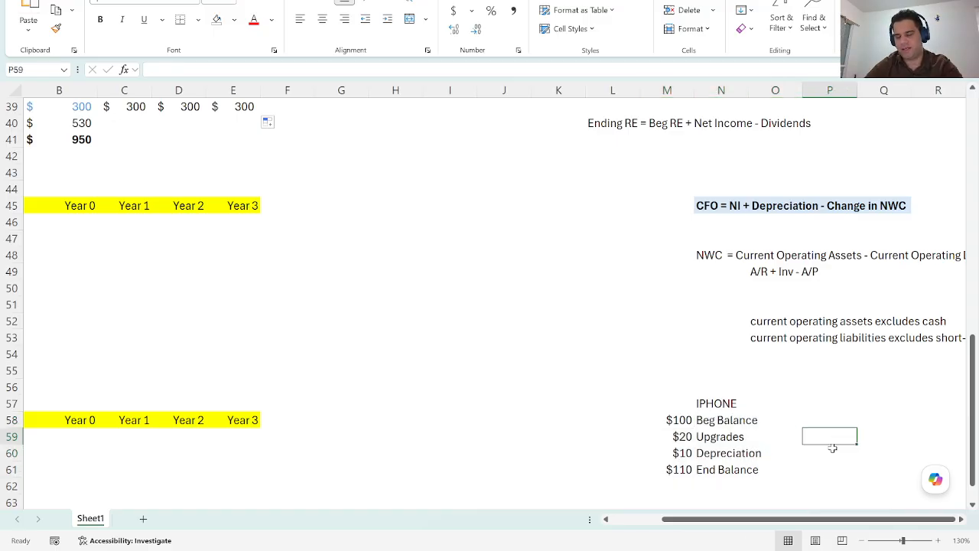
{"action": "scroll", "coordinate": [813, 433], "scroll_direction": "down", "scroll_amount": 1}
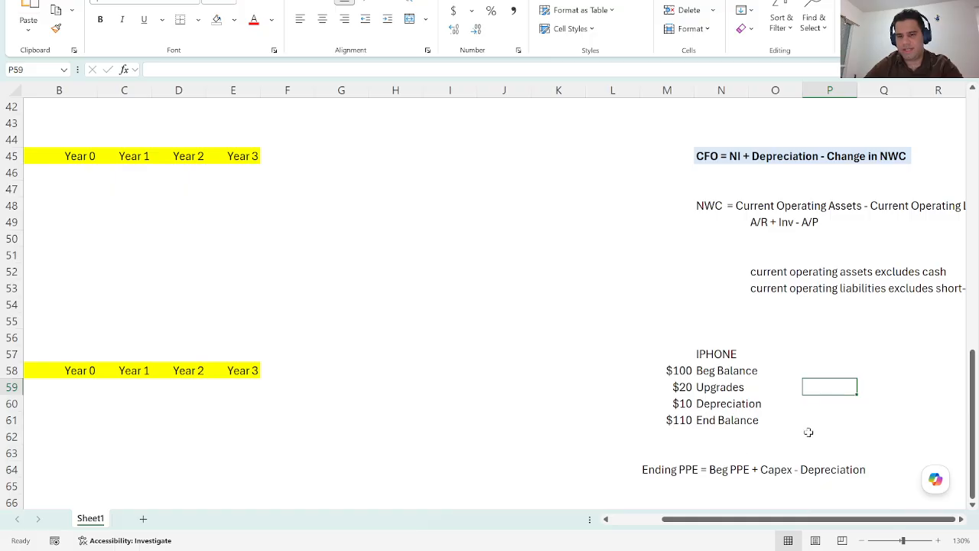
{"action": "left_click_drag", "start_coordinate": [672, 468], "coordinate": [857, 466]}
{"action": "left_click", "coordinate": [579, 422]}
- Link Year 0 ending PPE in B62 of the PPE Schedule to the balance sheet PP&E with =B34
{"action": "left_click_drag", "start_coordinate": [729, 519], "coordinate": [678, 519]}
{"action": "left_click_drag", "start_coordinate": [55, 373], "coordinate": [374, 428]}
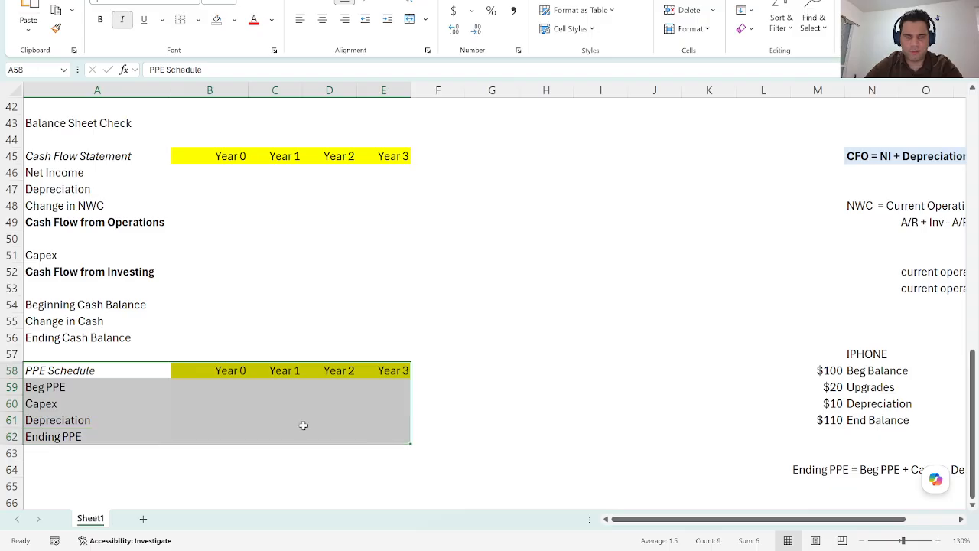
{"action": "left_click", "coordinate": [218, 438]}
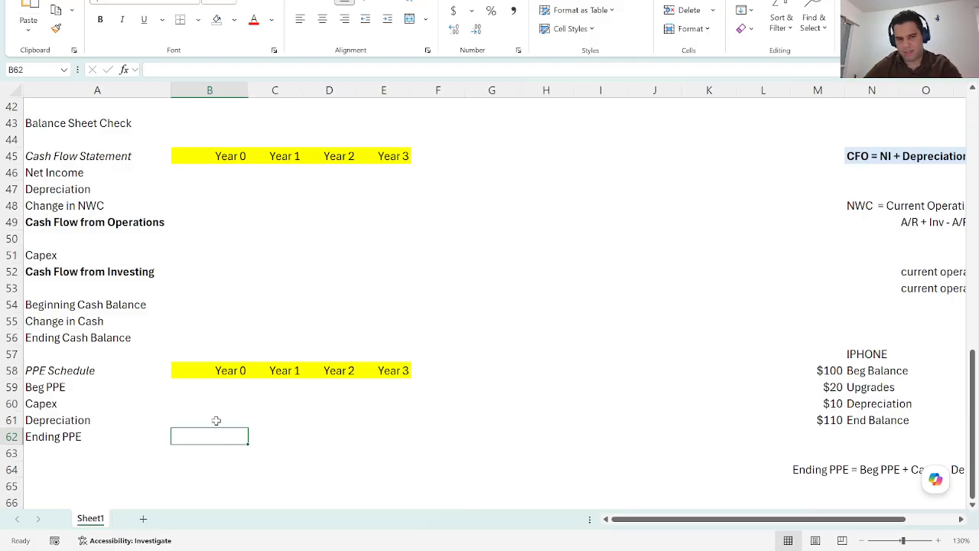
{"action": "type", "text": "="}
{"action": "scroll", "coordinate": [226, 358], "scroll_direction": "up", "scroll_amount": 5}
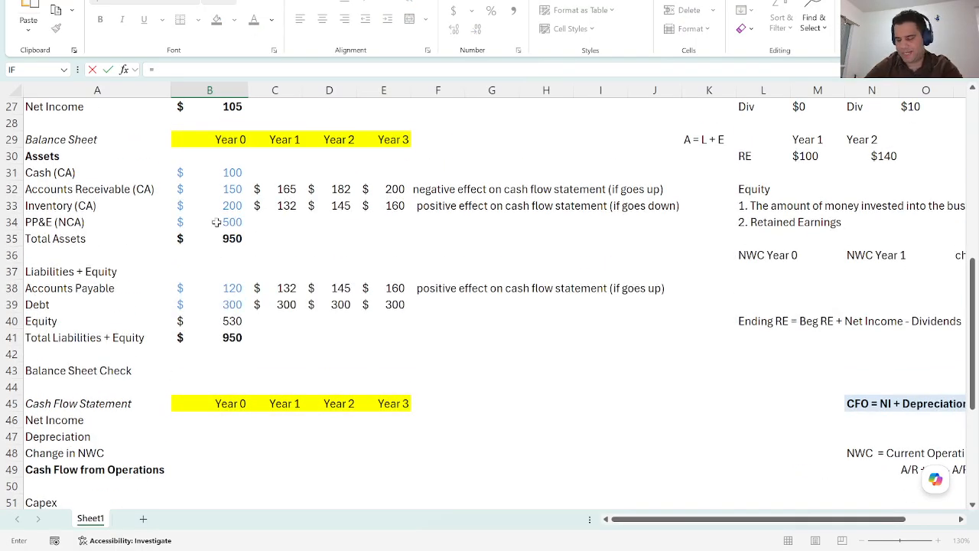
{"action": "left_click", "coordinate": [216, 222]}
{"action": "key", "text": "ctrl+Return"}
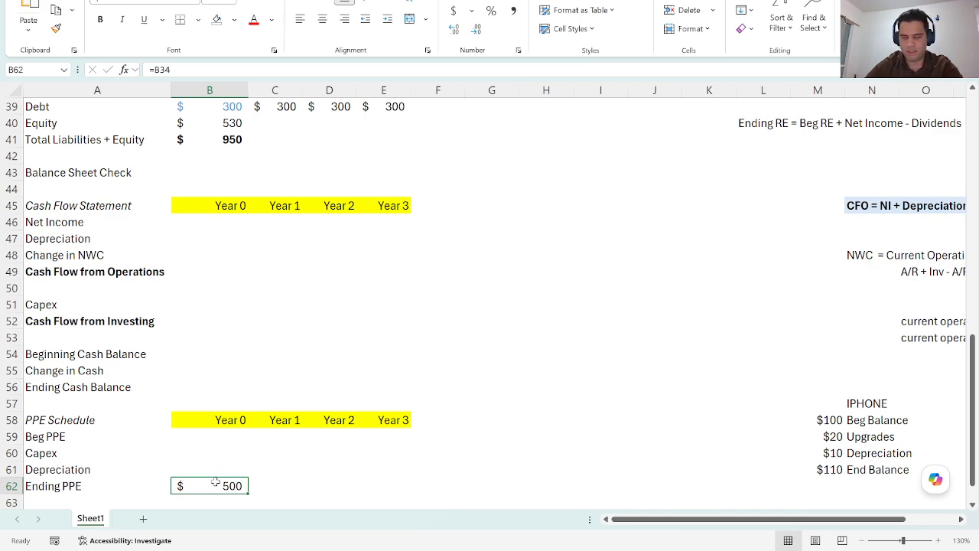
- Set Year 1 beginning PPE in C59 equal to Year 0 ending PPE with =B62
{"action": "left_click", "coordinate": [286, 435]}
{"action": "type", "text": "="}
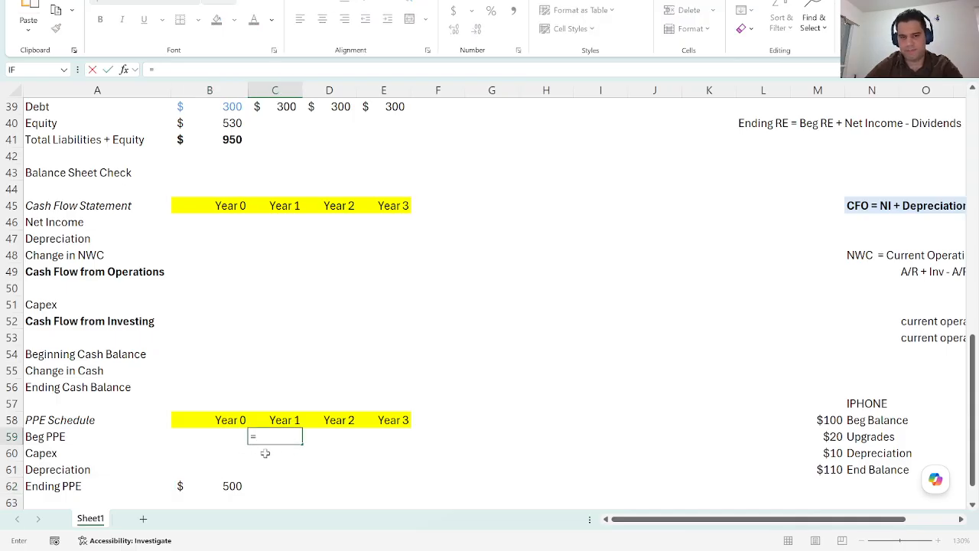
{"action": "left_click", "coordinate": [227, 484]}
{"action": "key", "text": "Return"}
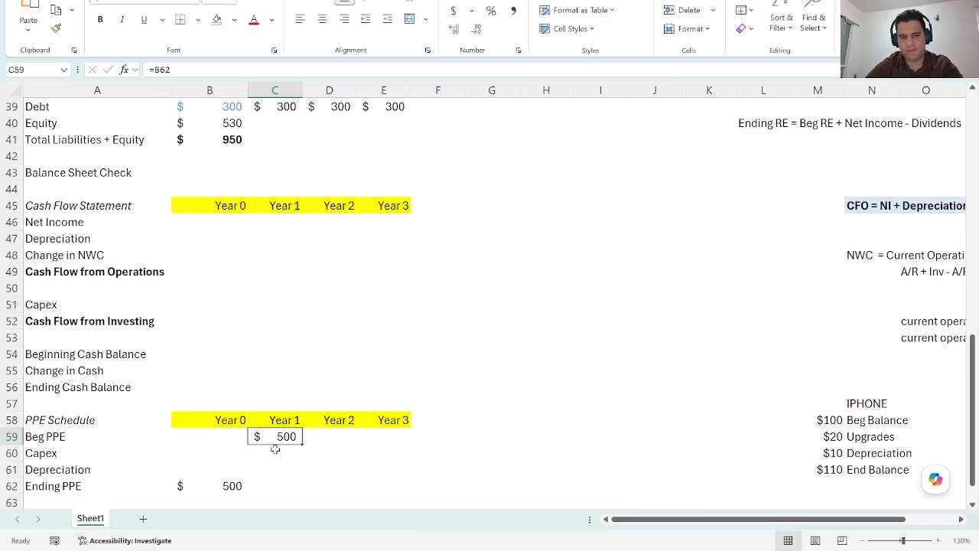
- Calculate Year 1 capex in C60 of the PPE Schedule as revenue times the capex percentage with =C17*C14
{"action": "scroll", "coordinate": [276, 448], "scroll_direction": "up", "scroll_amount": 13}
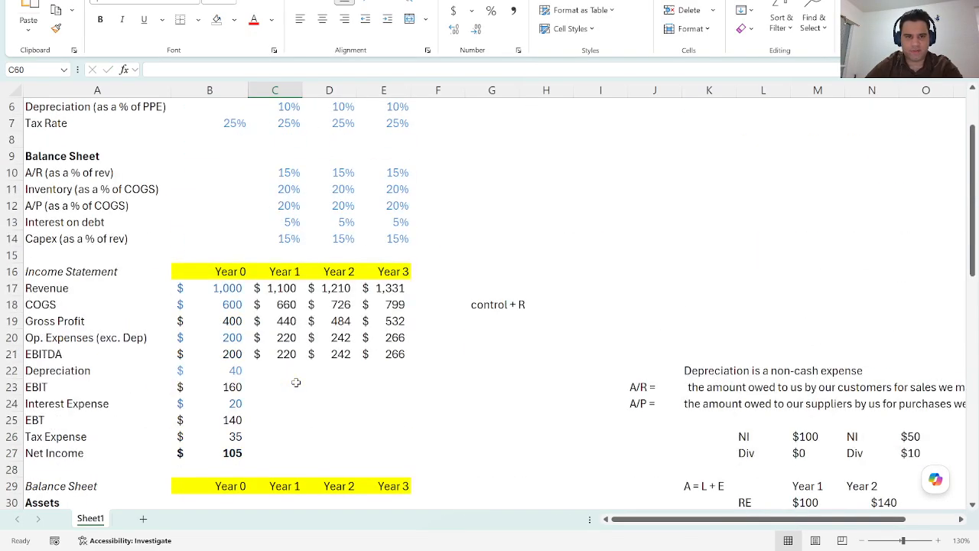
{"action": "left_click_drag", "start_coordinate": [94, 323], "coordinate": [373, 323]}
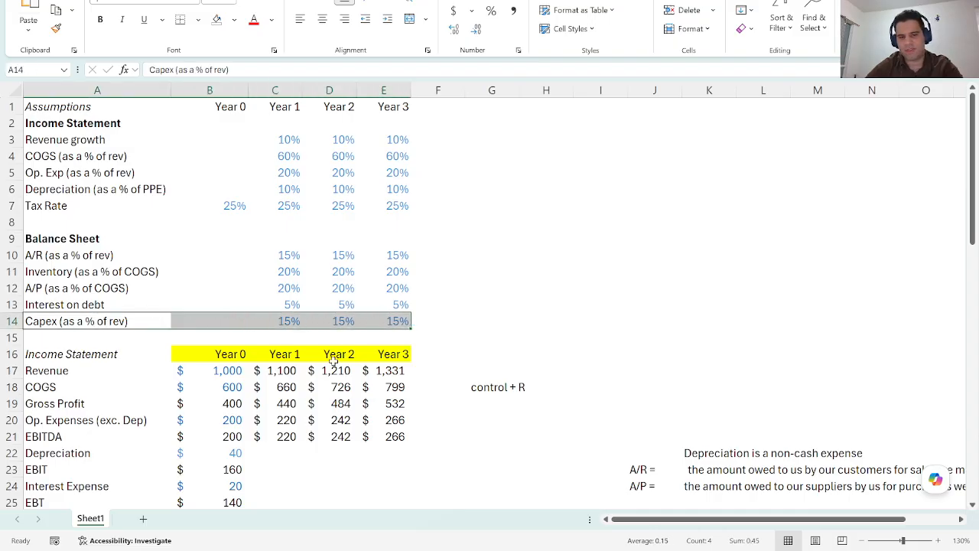
{"action": "scroll", "coordinate": [330, 362], "scroll_direction": "down", "scroll_amount": 8}
{"action": "scroll", "coordinate": [330, 362], "scroll_direction": "down", "scroll_amount": 2}
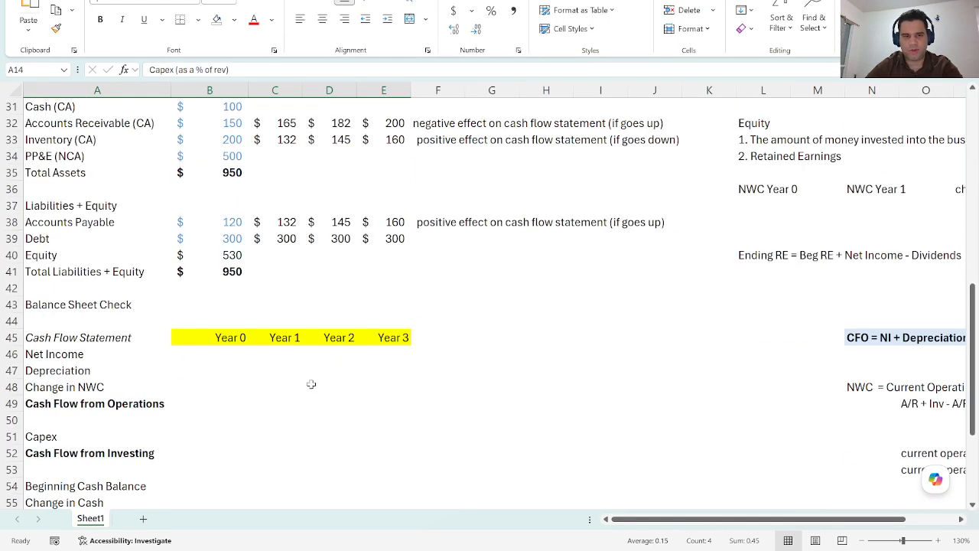
{"action": "scroll", "coordinate": [311, 384], "scroll_direction": "down", "scroll_amount": 3}
{"action": "left_click", "coordinate": [280, 435]}
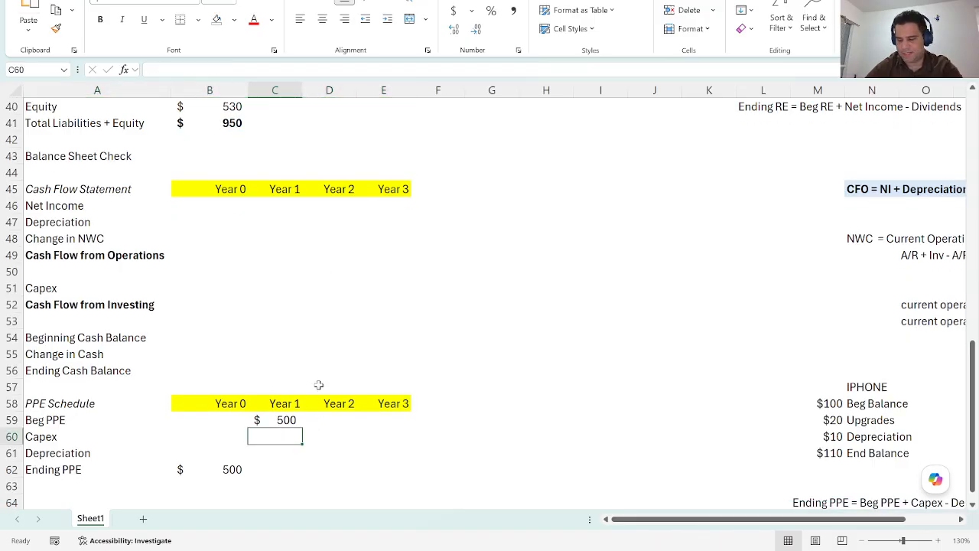
{"action": "type", "text": "="}
{"action": "scroll", "coordinate": [317, 372], "scroll_direction": "up", "scroll_amount": 9}
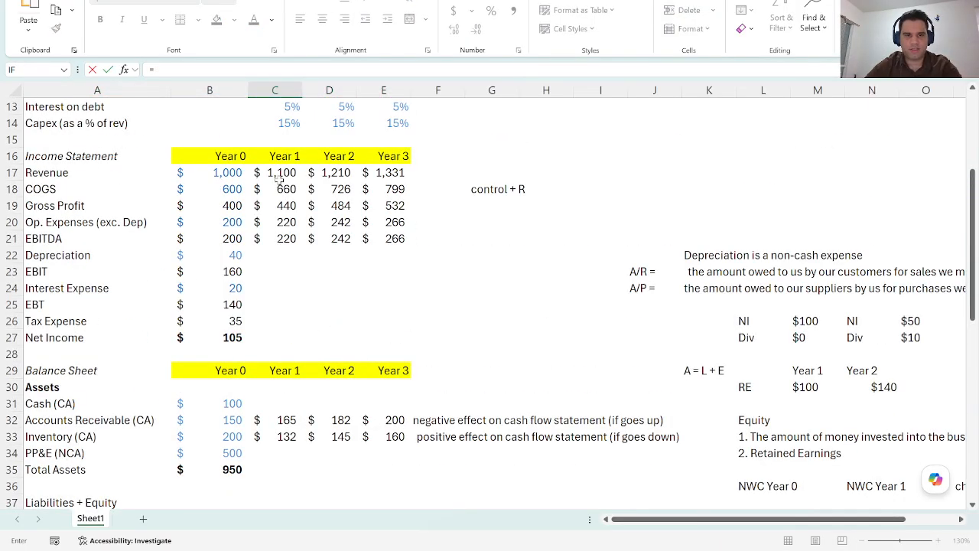
{"action": "left_click", "coordinate": [280, 174]}
{"action": "type", "text": "*"}
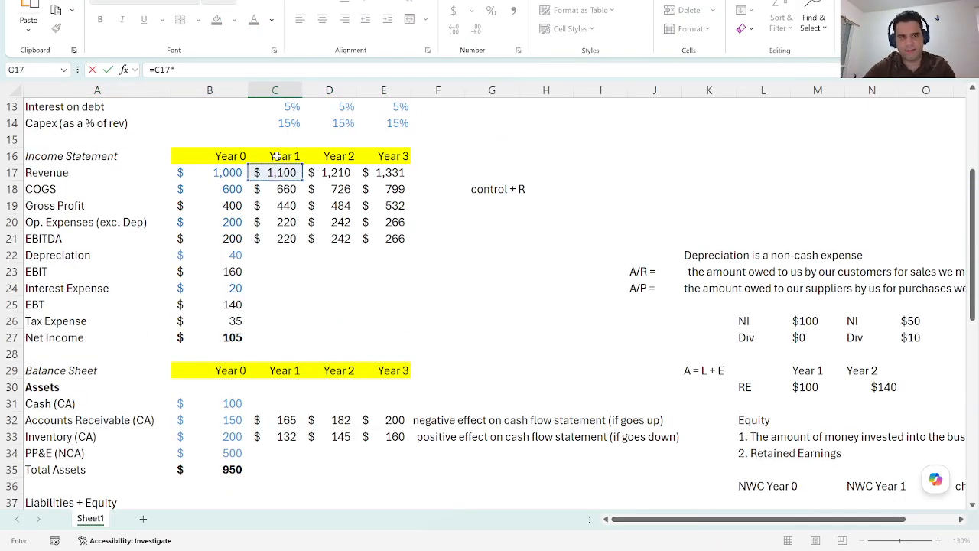
{"action": "left_click", "coordinate": [273, 123]}
{"action": "scroll", "coordinate": [273, 145], "scroll_direction": "down", "scroll_amount": 2}
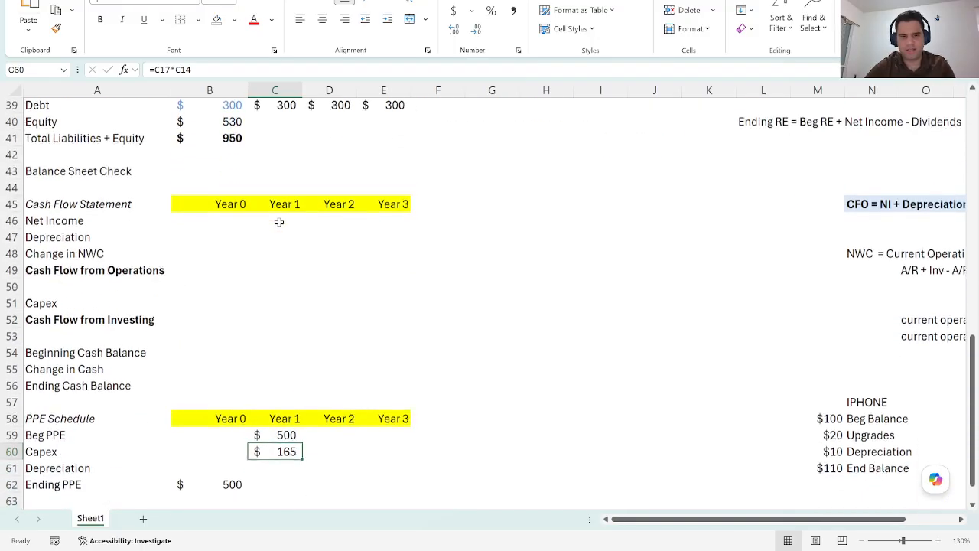
- Calculate Year 1 depreciation in C61 of the PPE Schedule as beginning PPE times the depreciation percentage with =C59*C6
{"action": "left_click", "coordinate": [283, 455]}
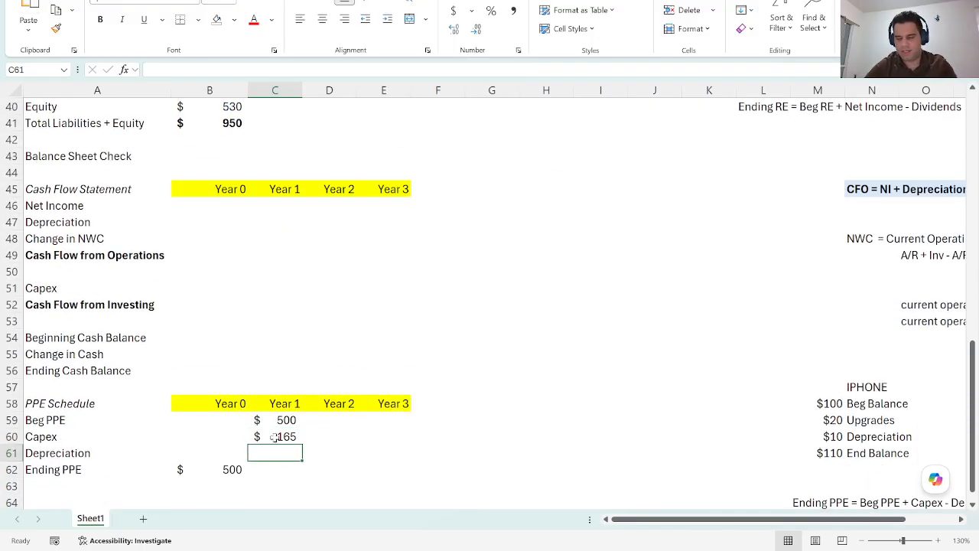
{"action": "scroll", "coordinate": [302, 322], "scroll_direction": "up", "scroll_amount": 11}
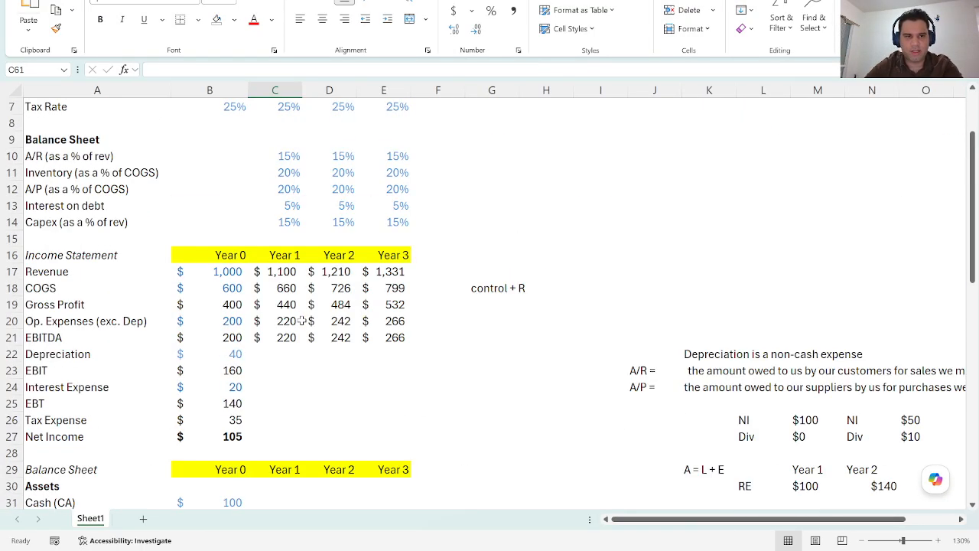
{"action": "scroll", "coordinate": [252, 264], "scroll_direction": "up", "scroll_amount": 2}
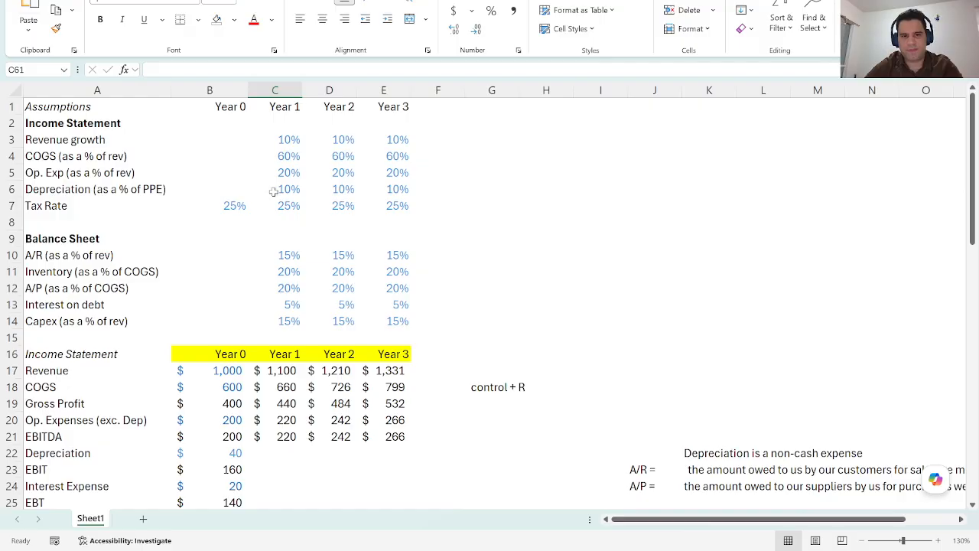
{"action": "scroll", "coordinate": [273, 191], "scroll_direction": "down", "scroll_amount": 13}
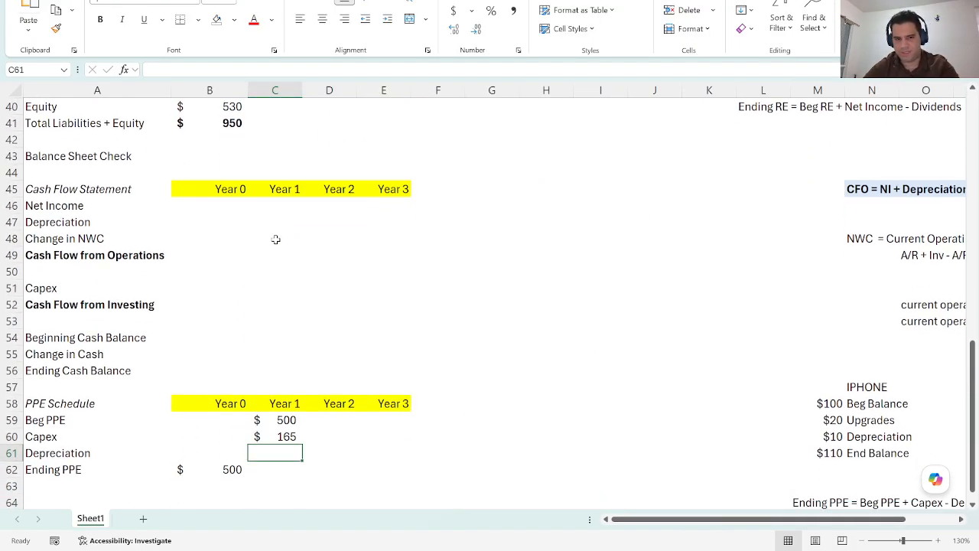
{"action": "type", "text": "="}
{"action": "left_click", "coordinate": [285, 418]}
{"action": "type", "text": "*"}
{"action": "scroll", "coordinate": [249, 256], "scroll_direction": "up", "scroll_amount": 10}
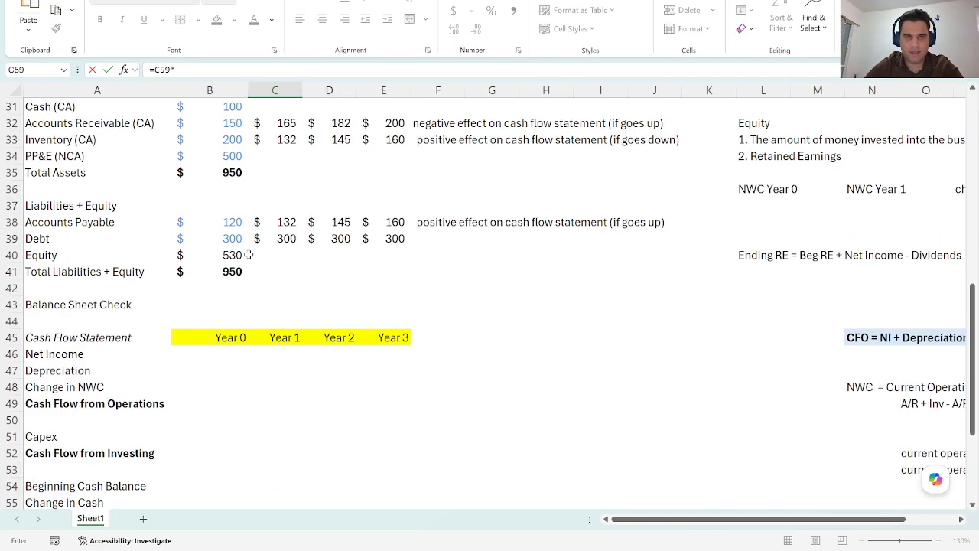
{"action": "scroll", "coordinate": [254, 257], "scroll_direction": "up", "scroll_amount": 3}
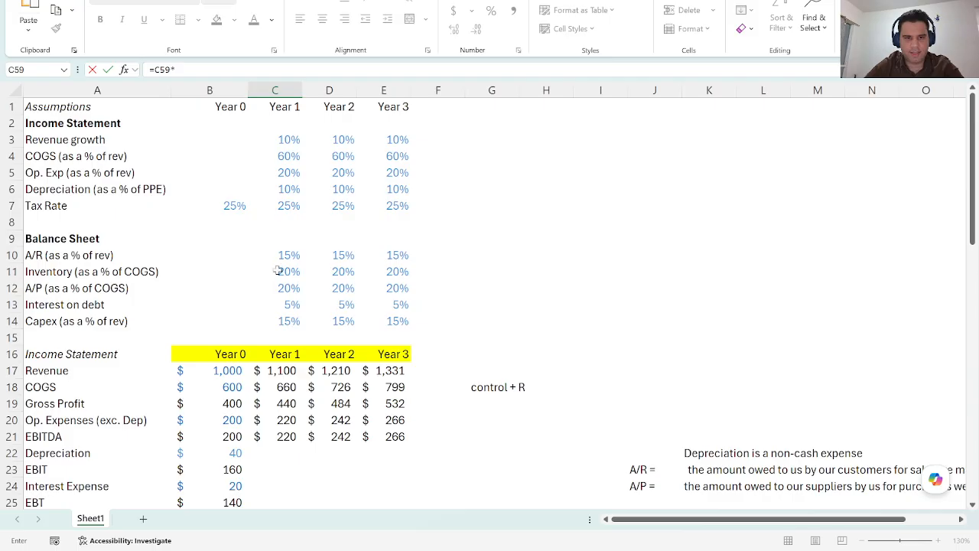
{"action": "left_click", "coordinate": [286, 189]}
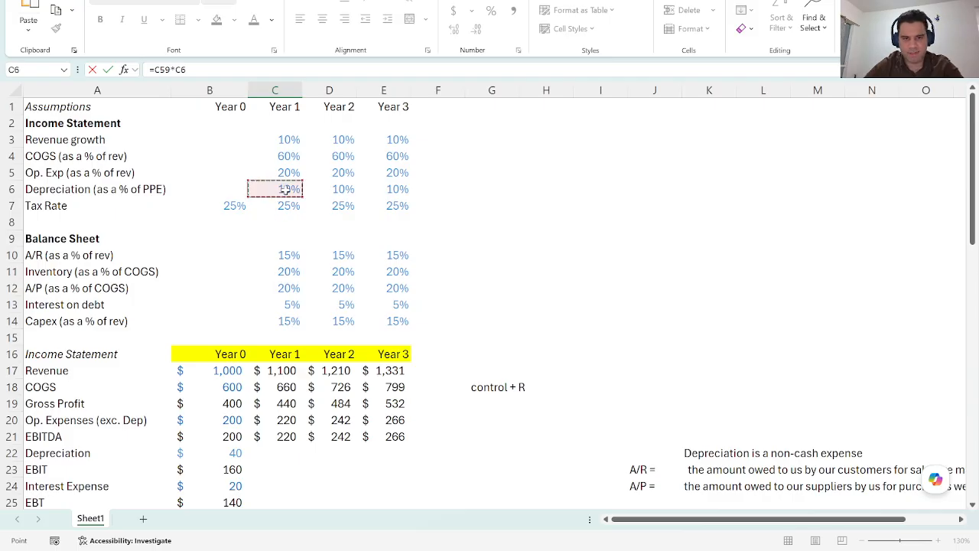
{"action": "key", "text": "ctrl+Return"}
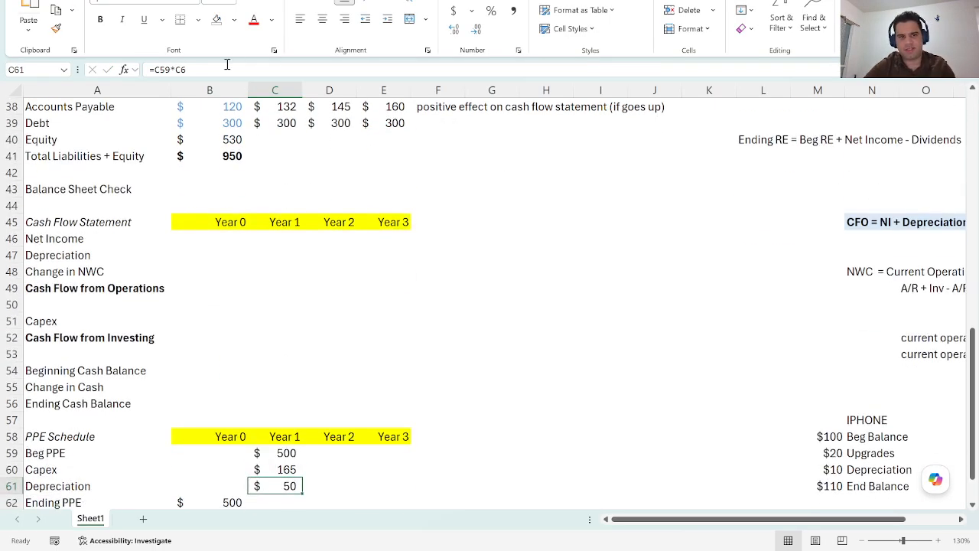
- Make the Year 1 depreciation in C61 negative by extending its formula to =C59*C6*-1
{"action": "left_click", "coordinate": [227, 68]}
{"action": "type", "text": "*-1"}
{"action": "key", "text": "ctrl+Return"}
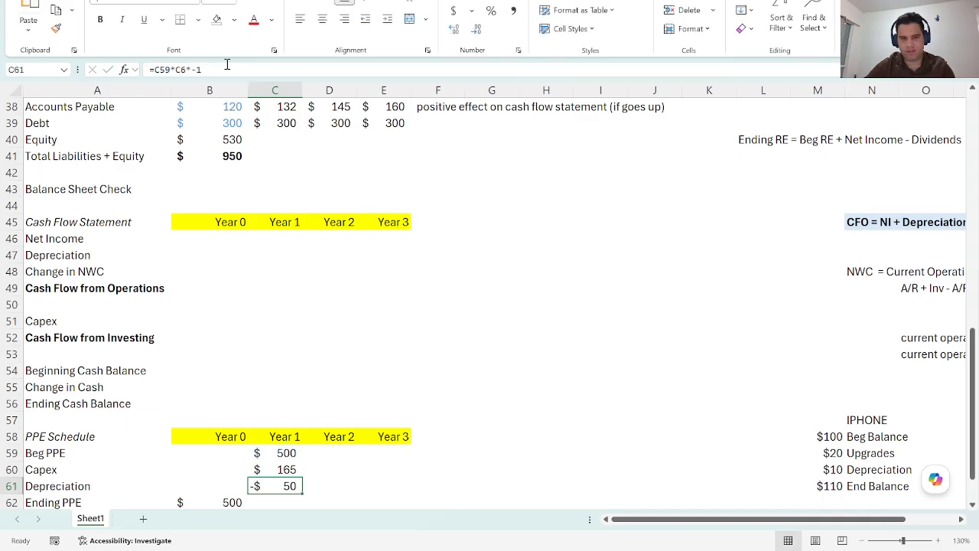
- Total Year 1 ending PPE in C62 from beginning PPE, capex and depreciation with =SUM(C59:C61)
{"action": "scroll", "coordinate": [209, 131], "scroll_direction": "down", "scroll_amount": 1}
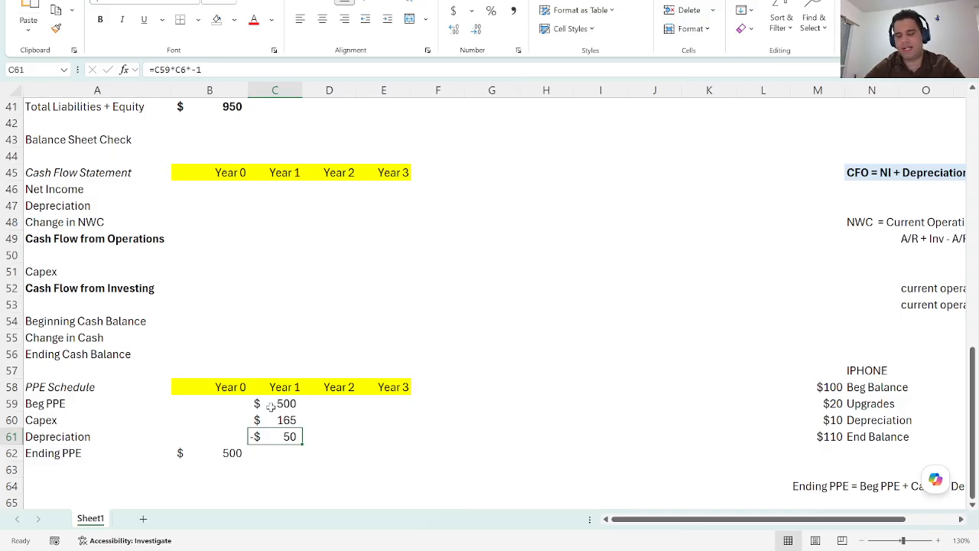
{"action": "left_click", "coordinate": [283, 452]}
{"action": "key", "text": "alt+equal"}
{"action": "key", "text": "Up"}
{"action": "key", "text": "Up"}
{"action": "key", "text": "Down"}
{"action": "key", "text": "Down"}
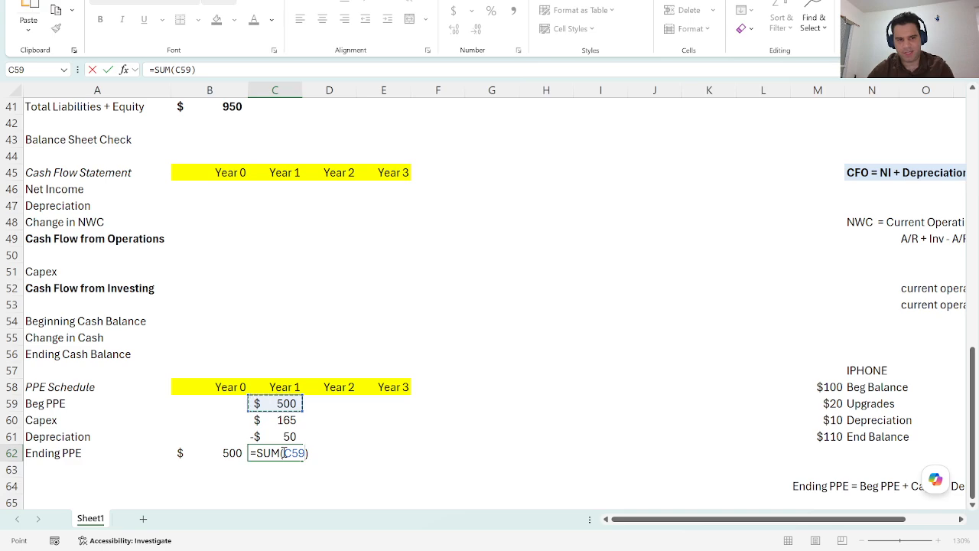
{"action": "key", "text": "shift+Down"}
{"action": "key", "text": "shift+Down"}
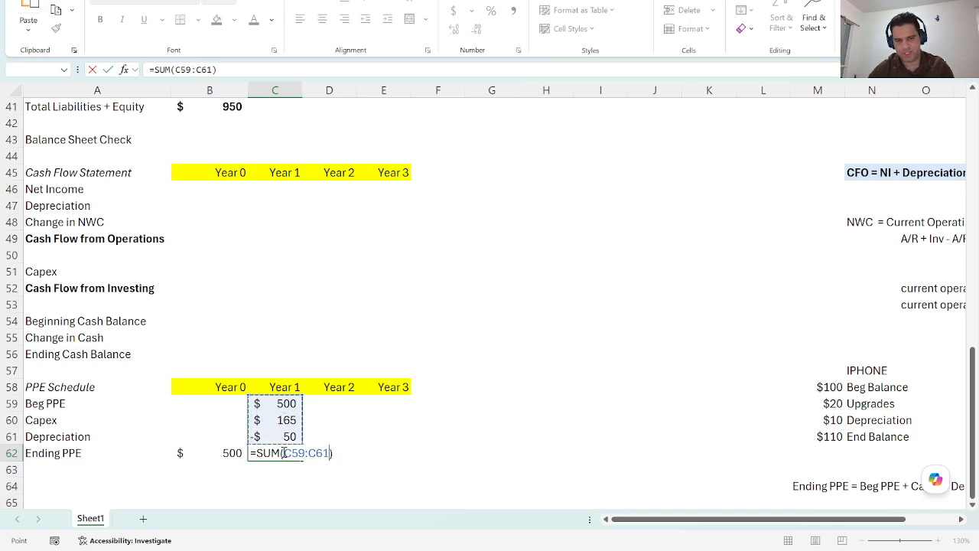
{"action": "key", "text": "ctrl+Return"}
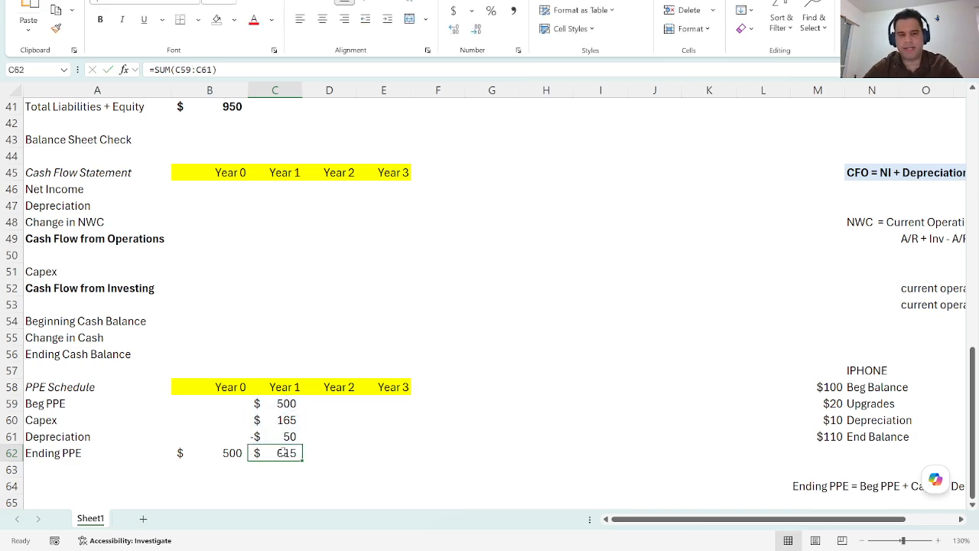
- Set Year 2 beginning PPE in D59 to =C62 and fill the Year 1 capex and depreciation formulas into Year 2
{"action": "left_click", "coordinate": [329, 405]}
{"action": "type", "text": "="}
{"action": "left_click", "coordinate": [279, 453]}
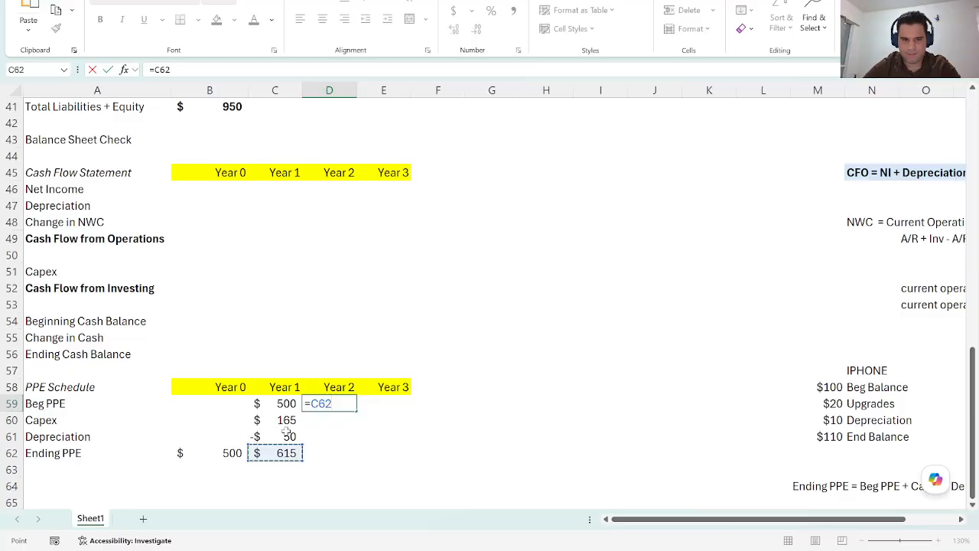
{"action": "key", "text": "Return"}
{"action": "left_click_drag", "start_coordinate": [287, 422], "coordinate": [323, 437]}
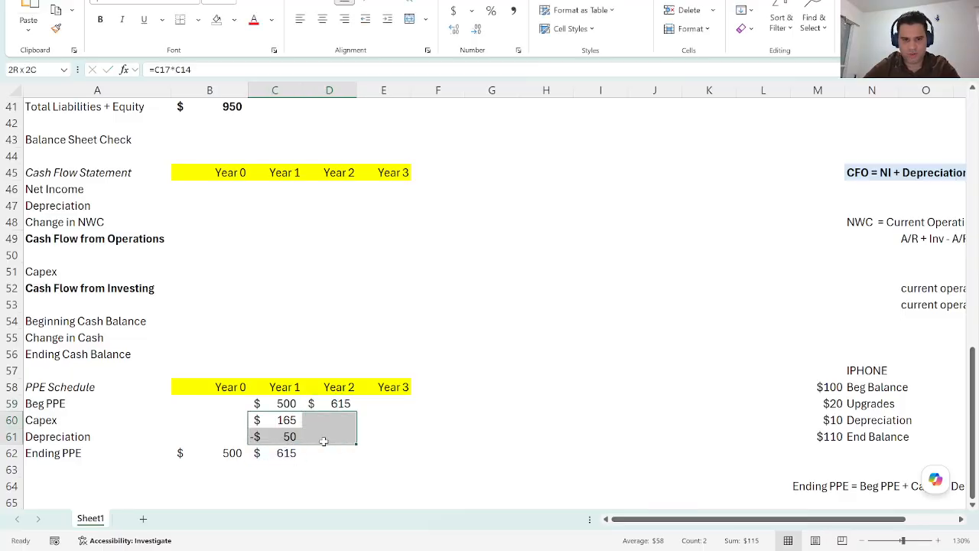
{"action": "key", "text": "ctrl+r"}
- Total Year 2 ending PPE in D62 with =SUM(D59:D61)
{"action": "left_click", "coordinate": [325, 453]}
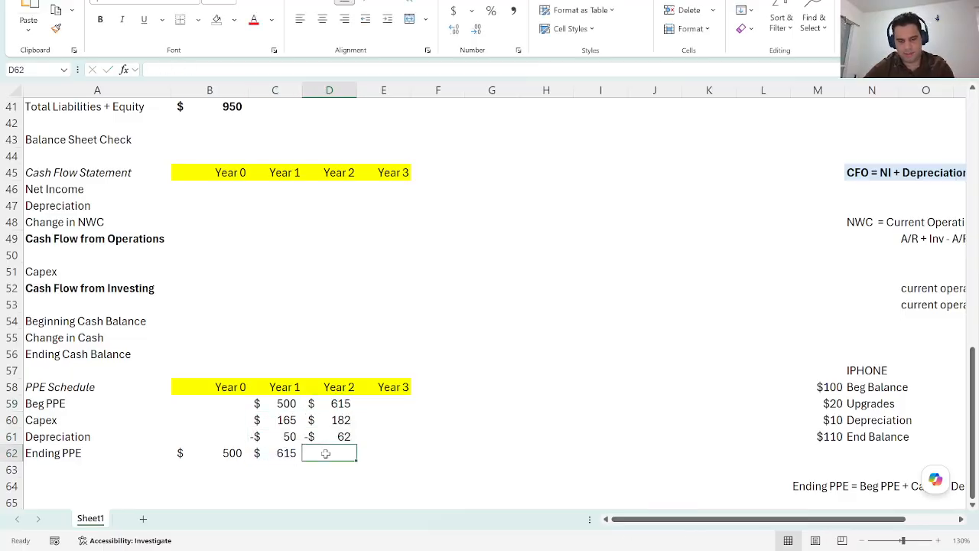
{"action": "key", "text": "alt+equal"}
{"action": "key", "text": "Up"}
{"action": "key", "text": "Up"}
{"action": "key", "text": "Down"}
{"action": "key", "text": "Down"}
{"action": "key", "text": "shift+Down"}
{"action": "key", "text": "shift+Down"}
{"action": "key", "text": "ctrl+Return"}
- Fill the Year 2 PPE Schedule formulas in D59:D62 across to Year 3 in column E
{"action": "key", "text": "Up"}
{"action": "key", "text": "Up"}
{"action": "key", "text": "Up"}
{"action": "key", "text": "shift+Down"}
{"action": "key", "text": "shift+Down"}
{"action": "key", "text": "shift+Down"}
{"action": "key", "text": "shift+Right"}
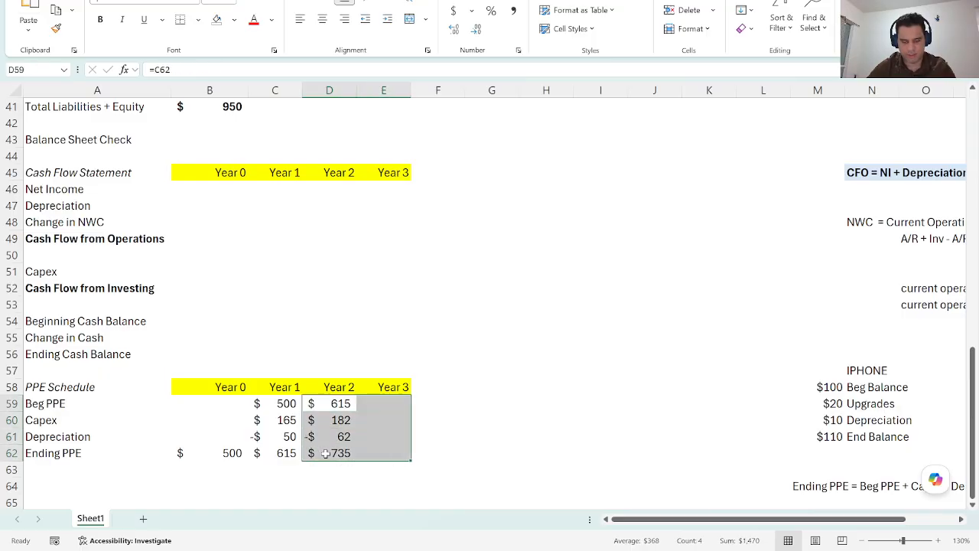
{"action": "key", "text": "ctrl+r"}
{"action": "left_click", "coordinate": [435, 438]}
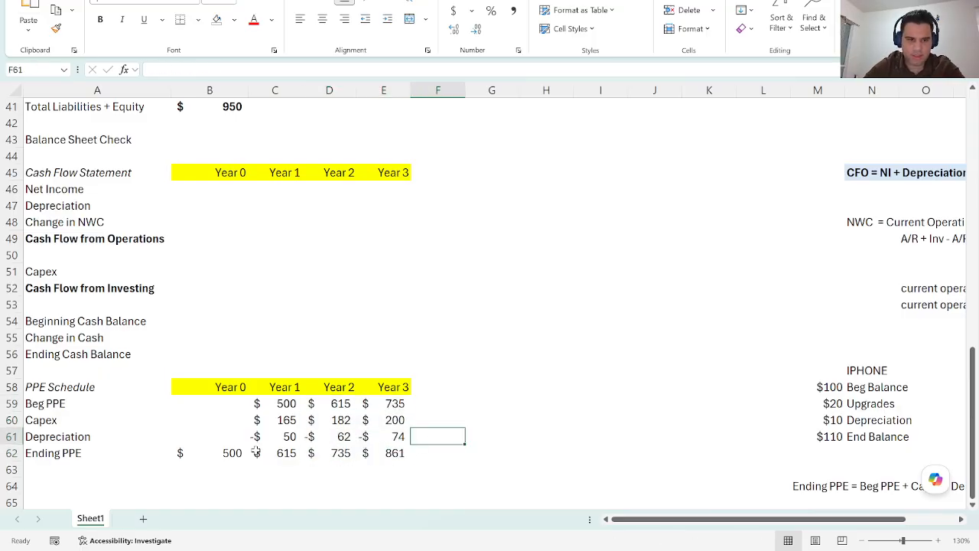
- Link balance sheet PP&E for Year 1 in C34 to ending PPE with =C62, and fill it across through Year 3
{"action": "left_click", "coordinate": [184, 456]}
{"action": "left_click_drag", "start_coordinate": [243, 456], "coordinate": [380, 454]}
{"action": "scroll", "coordinate": [359, 424], "scroll_direction": "up", "scroll_amount": 6}
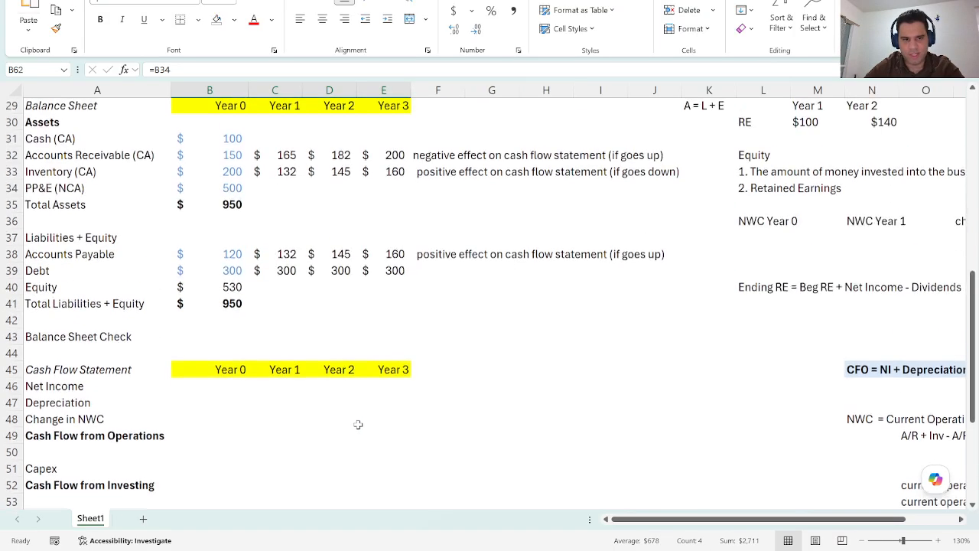
{"action": "left_click", "coordinate": [270, 287]}
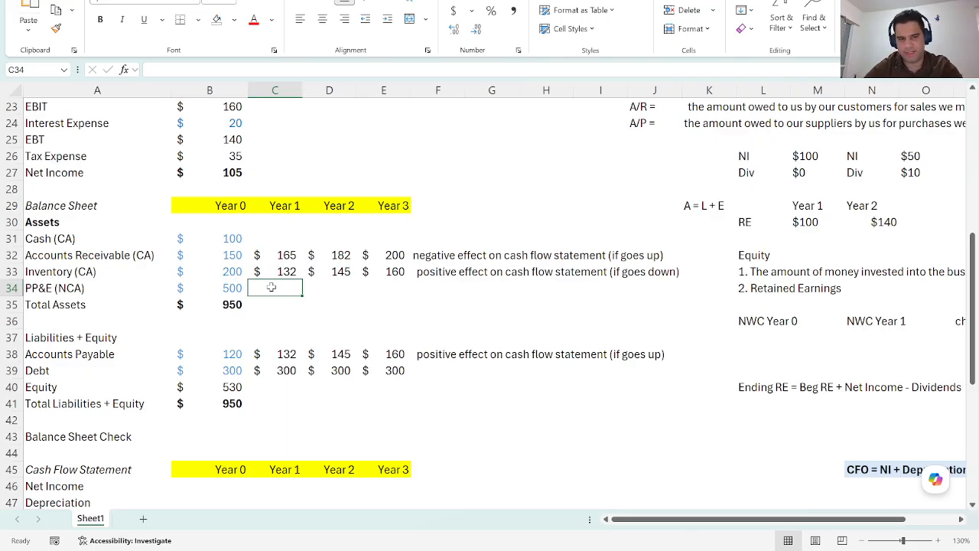
{"action": "type", "text": "="}
{"action": "scroll", "coordinate": [303, 296], "scroll_direction": "down", "scroll_amount": 4}
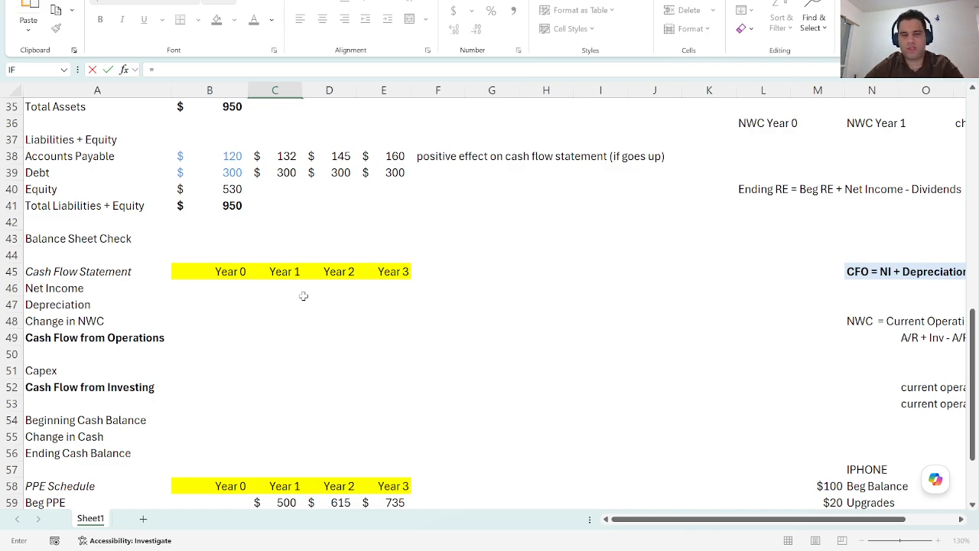
{"action": "scroll", "coordinate": [303, 296], "scroll_direction": "down", "scroll_amount": 2}
{"action": "left_click", "coordinate": [277, 451]}
{"action": "key", "text": "Return"}
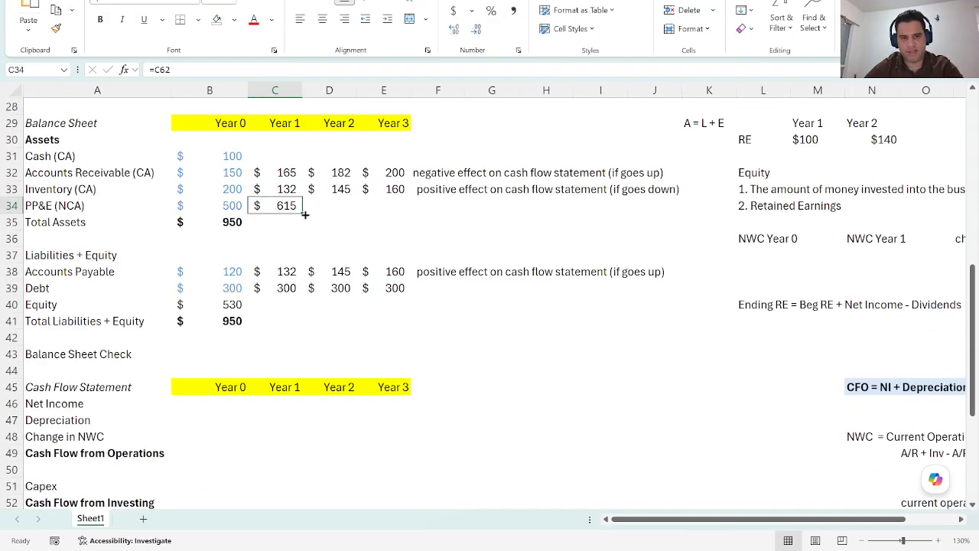
{"action": "left_click_drag", "start_coordinate": [305, 215], "coordinate": [399, 208]}
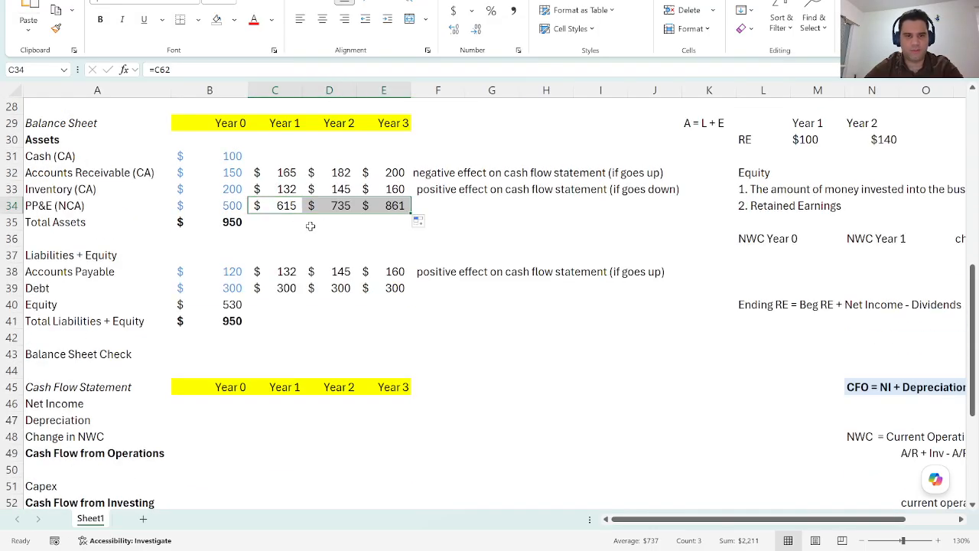
- Examine the blank cash, total assets and equity cells for Years 1 to 3 and the empty Year 0 cash flow cells
{"action": "left_click", "coordinate": [277, 224]}
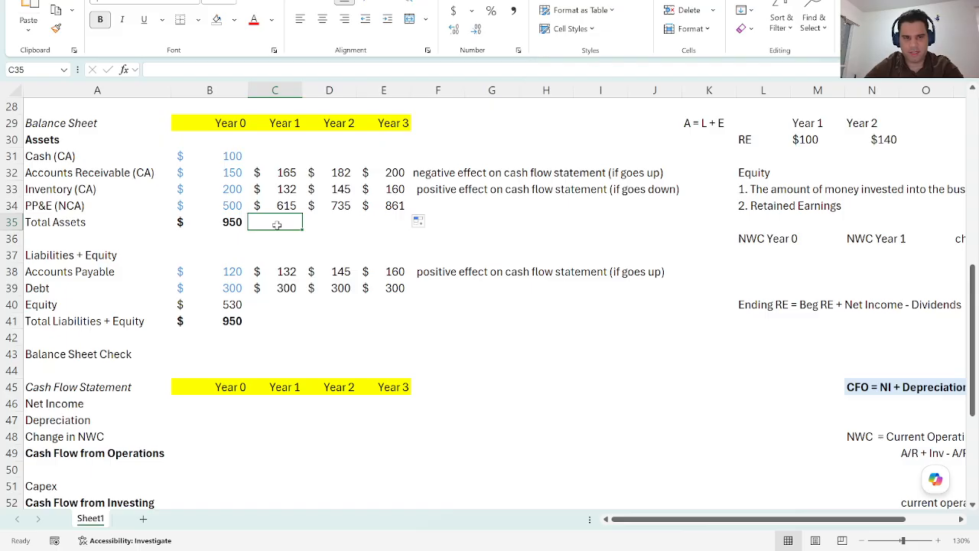
{"action": "left_click_drag", "start_coordinate": [275, 157], "coordinate": [386, 157]}
{"action": "left_click_drag", "start_coordinate": [264, 306], "coordinate": [373, 303]}
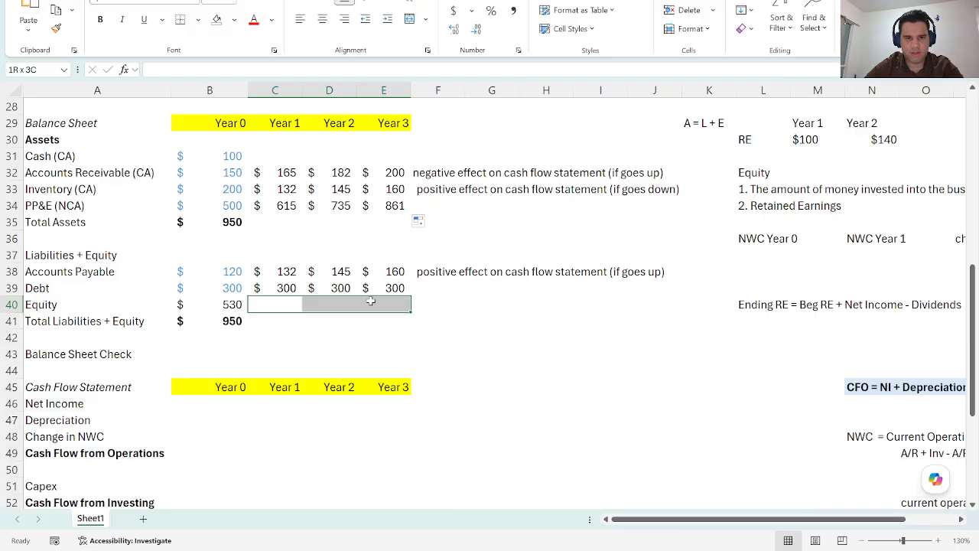
{"action": "left_click", "coordinate": [350, 319]}
{"action": "key", "text": "ctrl+b"}
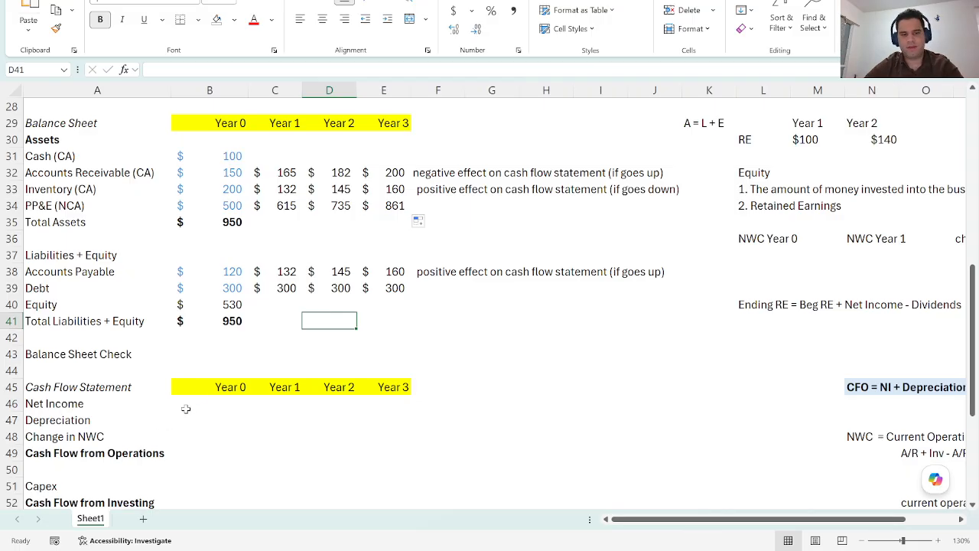
{"action": "left_click", "coordinate": [271, 404]}
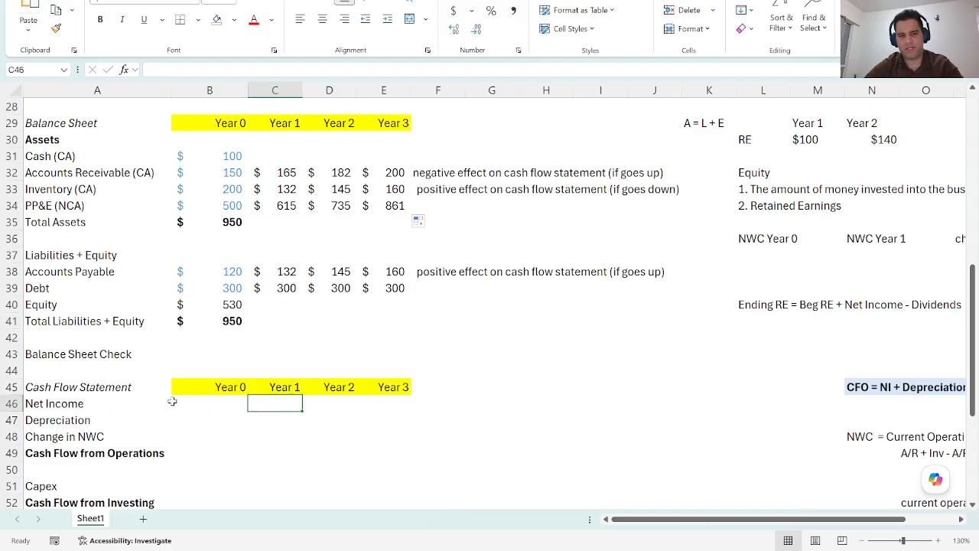
{"action": "left_click", "coordinate": [201, 400]}
{"action": "left_click_drag", "start_coordinate": [201, 400], "coordinate": [204, 466]}
{"action": "left_click", "coordinate": [215, 414]}
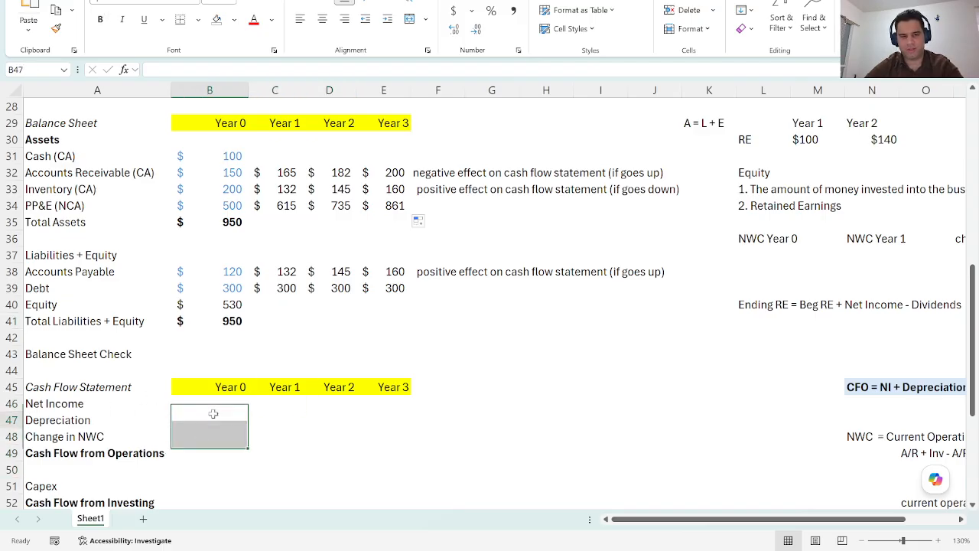
{"action": "left_click", "coordinate": [260, 404]}
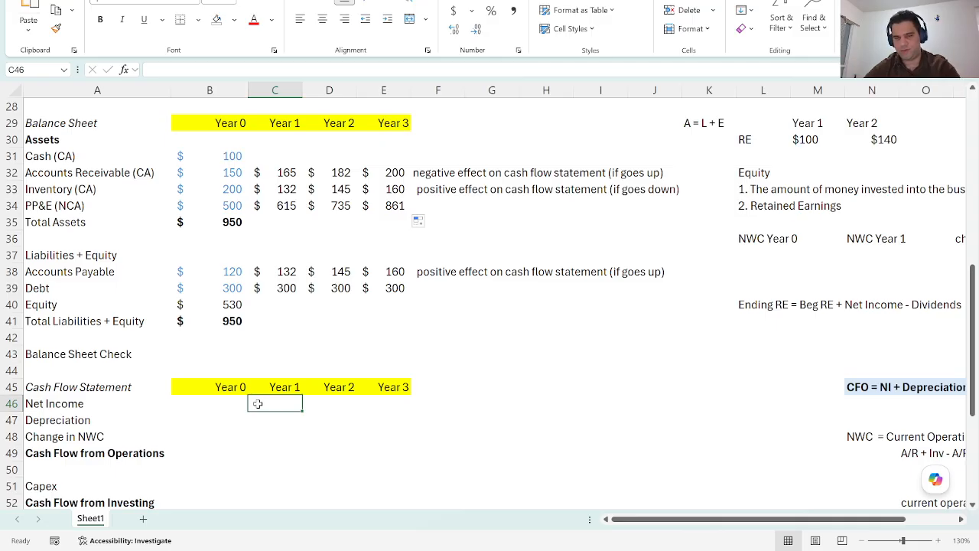
{"action": "type", "text": "="}
{"action": "scroll", "coordinate": [273, 376], "scroll_direction": "up", "scroll_amount": 1}
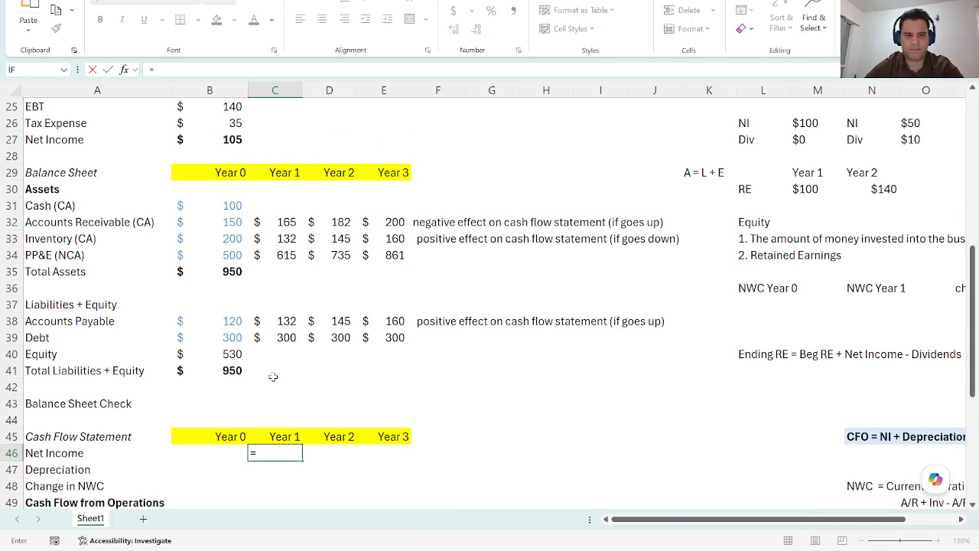
{"action": "key", "text": "BackSpace"}
{"action": "scroll", "coordinate": [272, 376], "scroll_direction": "up", "scroll_amount": 4}
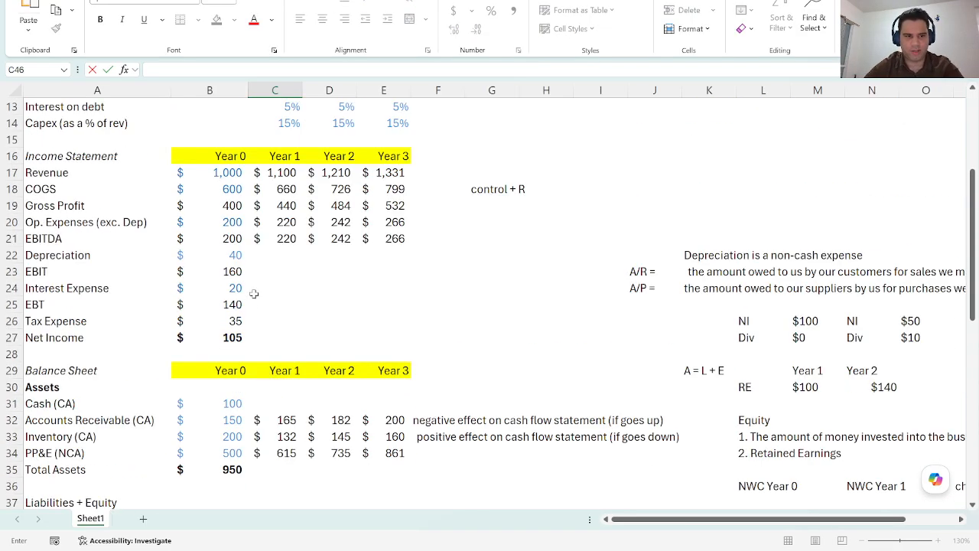
- Link Year 1 income statement depreciation in C22 to the PPE Schedule with =C61*-1, and fill it across through Year 3
{"action": "left_click", "coordinate": [273, 259]}
{"action": "type", "text": "="}
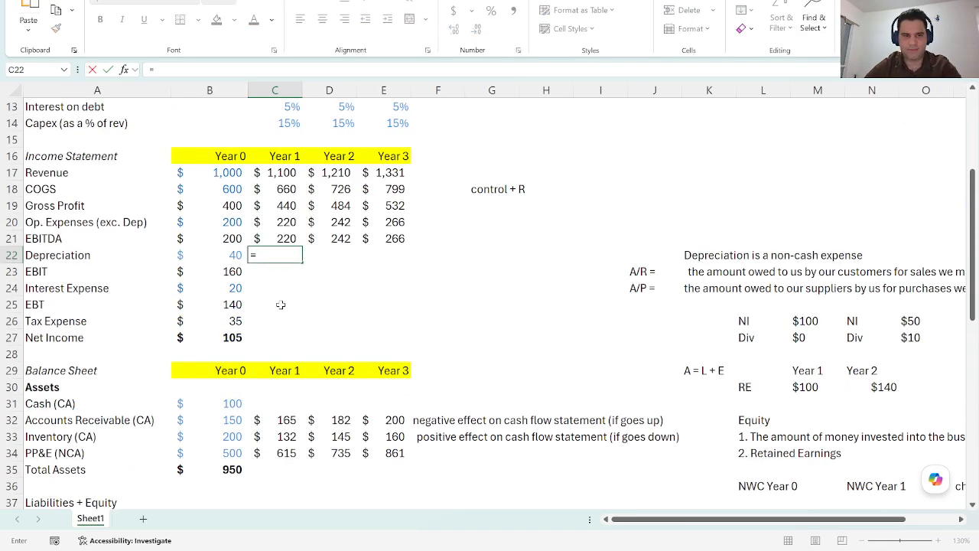
{"action": "scroll", "coordinate": [280, 295], "scroll_direction": "down", "scroll_amount": 12}
{"action": "left_click", "coordinate": [281, 310]}
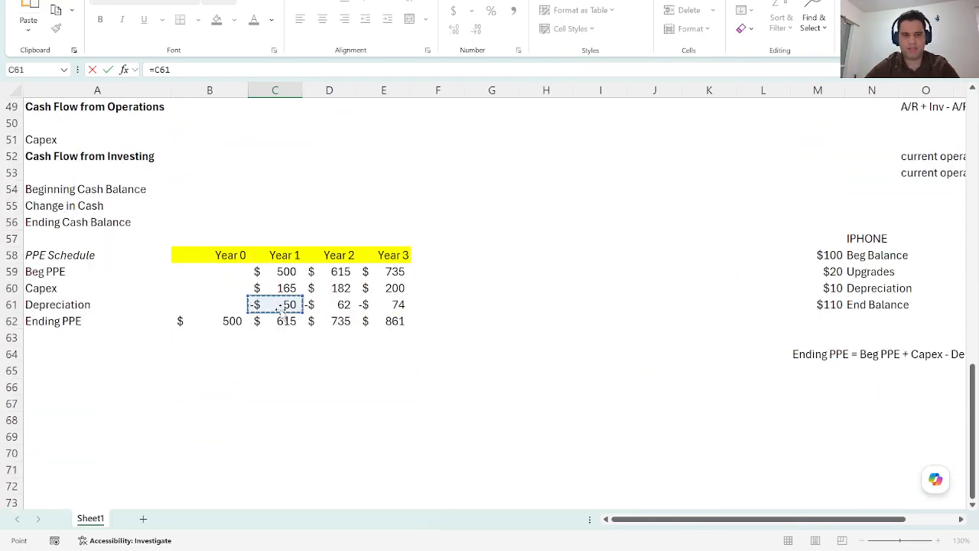
{"action": "type", "text": "*-1"}
{"action": "key", "text": "ctrl+Return"}
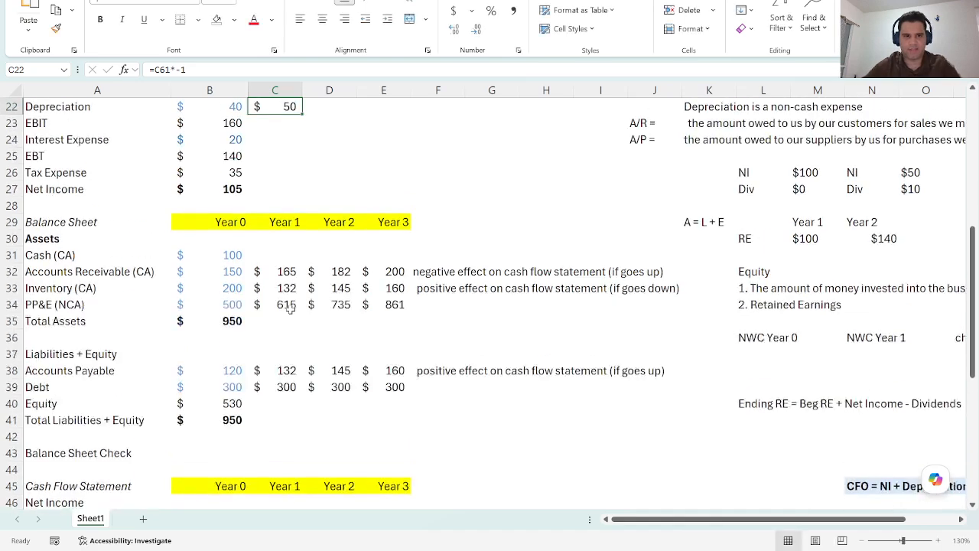
{"action": "scroll", "coordinate": [299, 264], "scroll_direction": "up", "scroll_amount": 2}
{"action": "left_click_drag", "start_coordinate": [301, 214], "coordinate": [399, 211]}
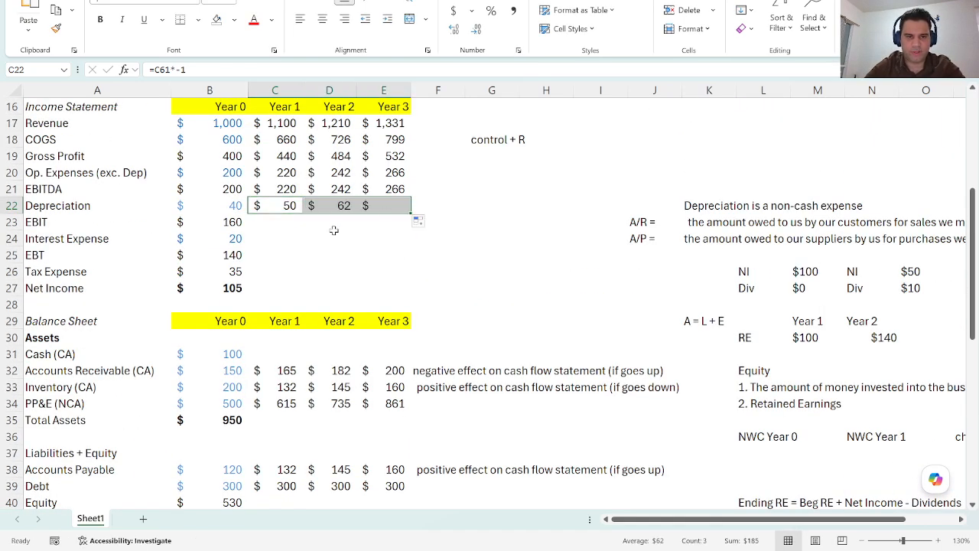
- Calculate Year 1 EBIT in C23 with =C21-C22 and fill it across through Year 3
{"action": "left_click", "coordinate": [282, 223]}
{"action": "type", "text": "="}
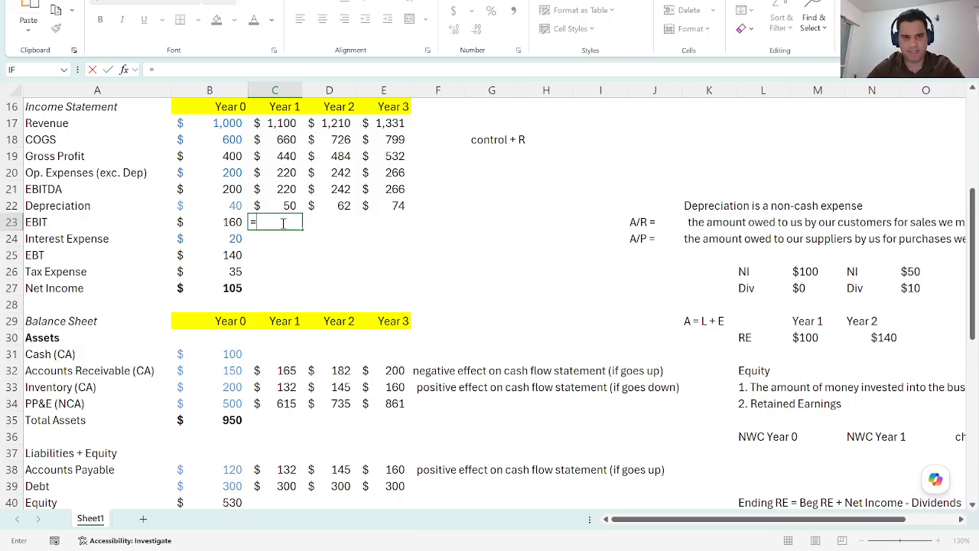
{"action": "key", "text": "Up"}
{"action": "key", "text": "Up"}
{"action": "type", "text": "-"}
{"action": "key", "text": "Up"}
{"action": "key", "text": "ctrl+Return"}
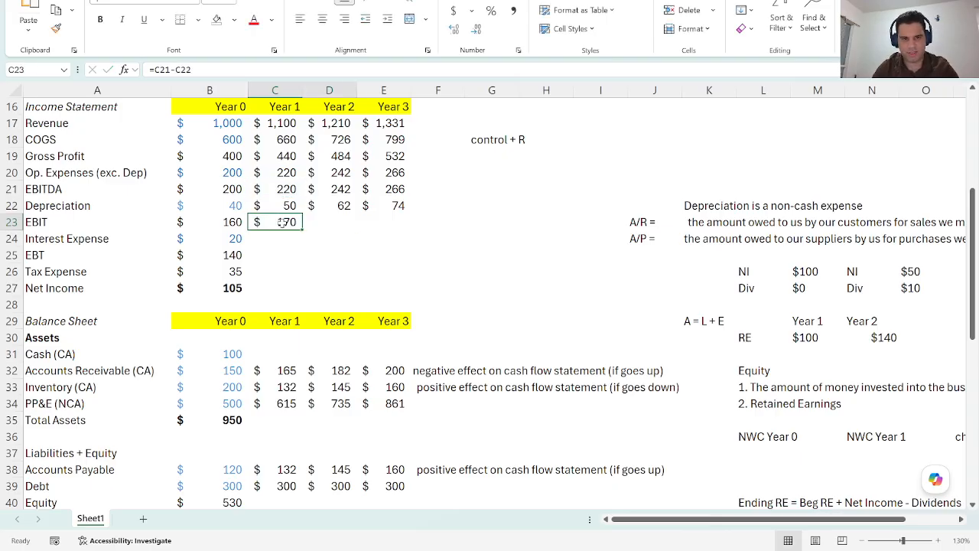
{"action": "key", "text": "shift+Right"}
{"action": "key", "text": "shift+Right"}
{"action": "key", "text": "ctrl+r"}
- Calculate Year 1 interest expense in C24 as debt times the interest rate with =C39*C13, and fill it across through Year 3
{"action": "key", "text": "Down"}
{"action": "scroll", "coordinate": [280, 239], "scroll_direction": "up", "scroll_amount": 4}
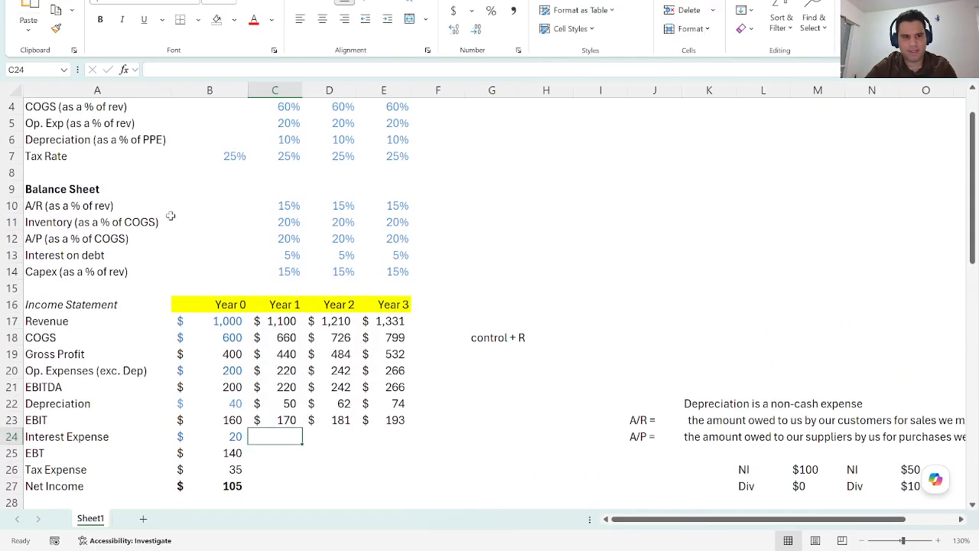
{"action": "left_click", "coordinate": [128, 257]}
{"action": "left_click_drag", "start_coordinate": [128, 256], "coordinate": [297, 258]}
{"action": "scroll", "coordinate": [297, 259], "scroll_direction": "down", "scroll_amount": 4}
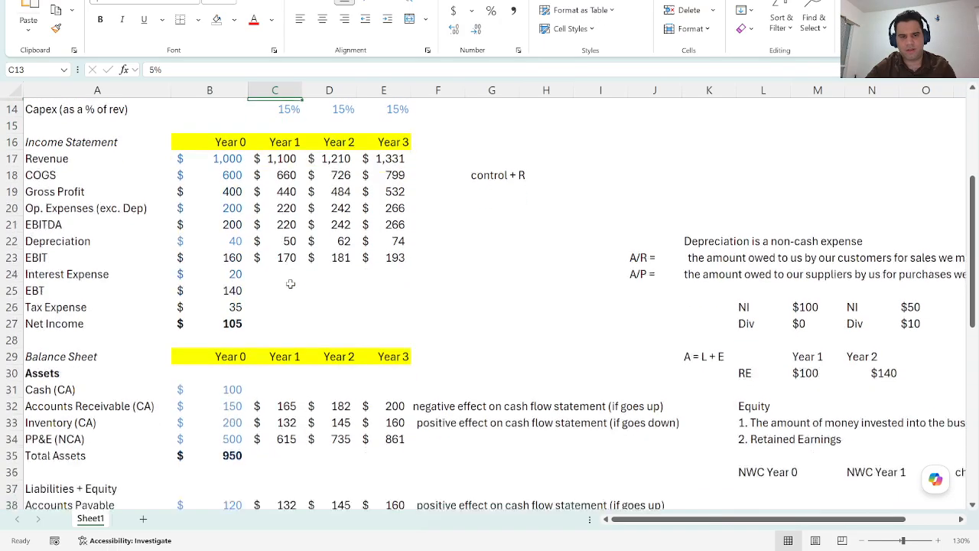
{"action": "left_click", "coordinate": [273, 241]}
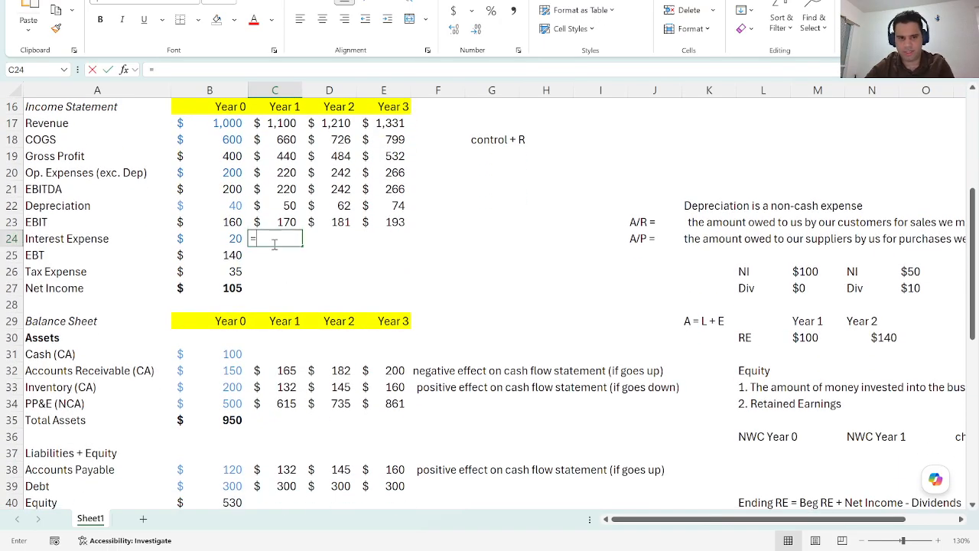
{"action": "type", "text": "="}
{"action": "scroll", "coordinate": [288, 275], "scroll_direction": "down", "scroll_amount": 2}
{"action": "left_click", "coordinate": [280, 385]}
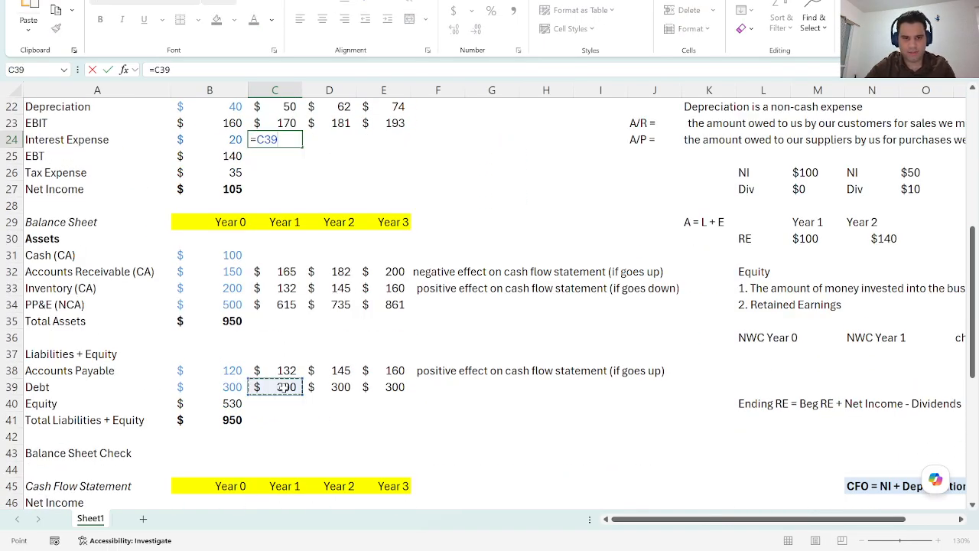
{"action": "type", "text": "*"}
{"action": "scroll", "coordinate": [249, 334], "scroll_direction": "up", "scroll_amount": 5}
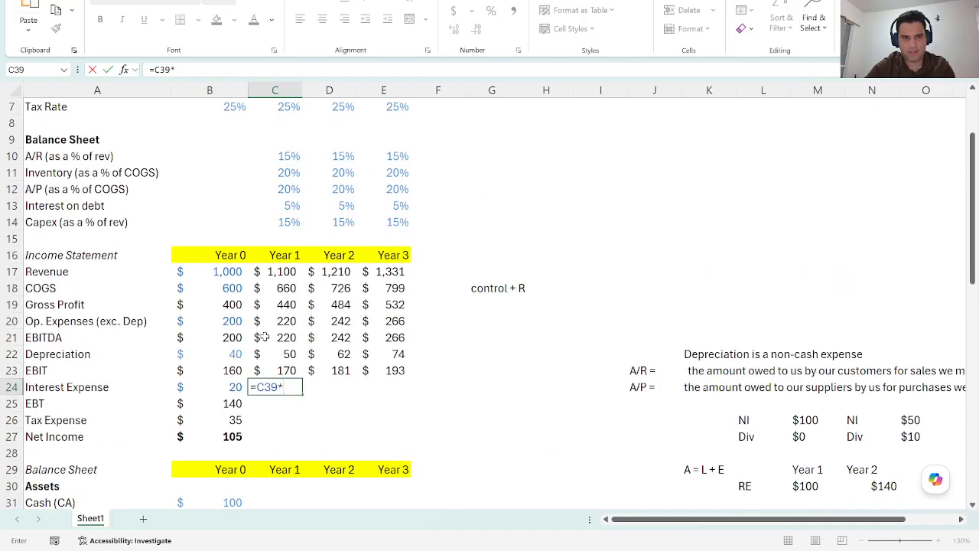
{"action": "left_click", "coordinate": [277, 212]}
{"action": "key", "text": "ctrl+Return"}
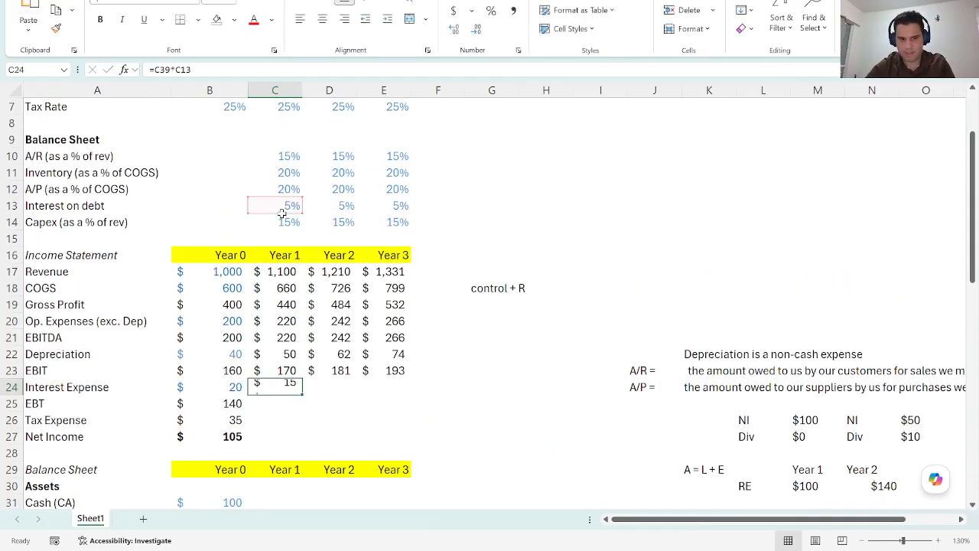
{"action": "left_click_drag", "start_coordinate": [300, 389], "coordinate": [401, 390]}
- Calculate Year 1 EBT in C25 with =C23-C24 and fill it across through Year 3
{"action": "left_click", "coordinate": [282, 404]}
{"action": "type", "text": "="}
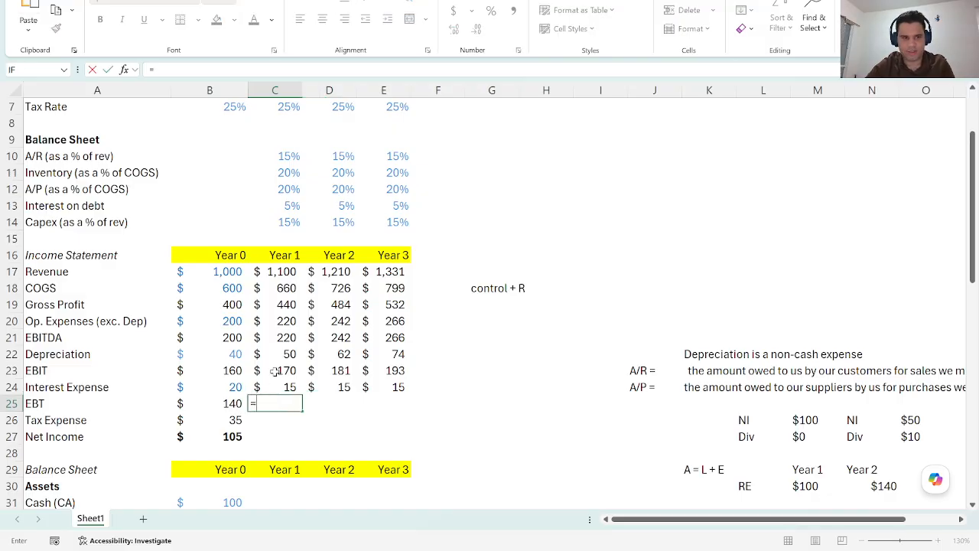
{"action": "left_click", "coordinate": [276, 370]}
{"action": "type", "text": "-"}
{"action": "left_click", "coordinate": [280, 387]}
{"action": "key", "text": "ctrl+Return"}
{"action": "left_click_drag", "start_coordinate": [335, 411], "coordinate": [398, 406]}
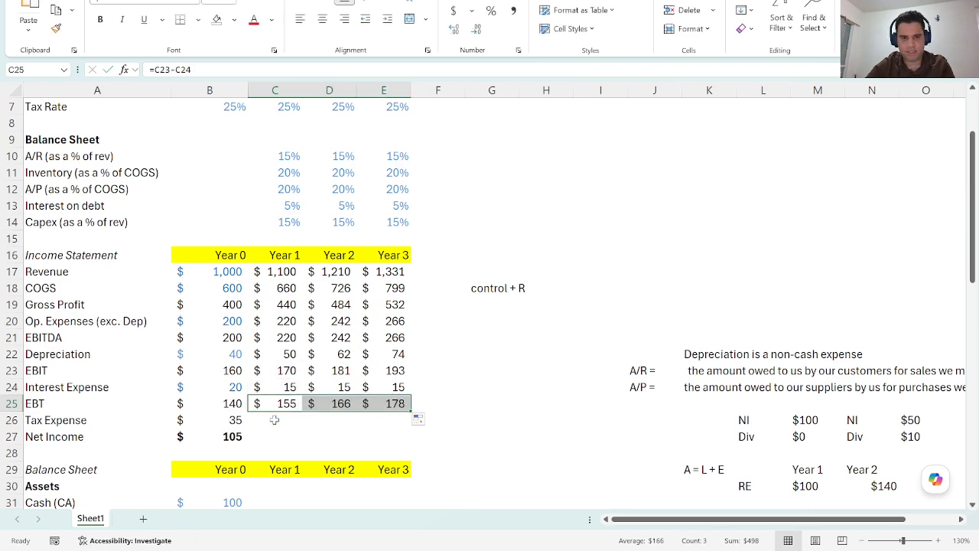
- Fill the Year 0 tax expense and net income formulas in B26 and B27 across through Year 3
{"action": "left_click", "coordinate": [274, 420]}
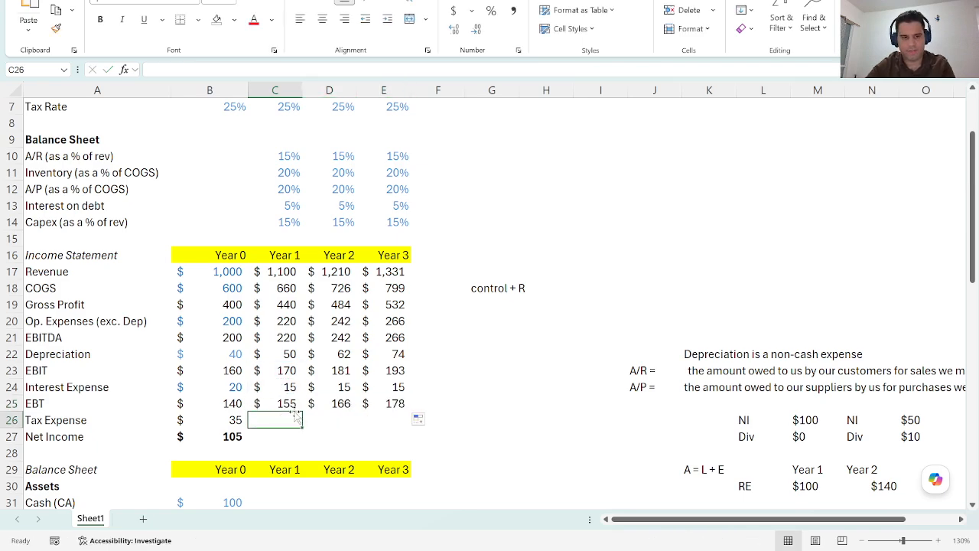
{"action": "left_click", "coordinate": [237, 419]}
{"action": "left_click_drag", "start_coordinate": [250, 430], "coordinate": [413, 421]}
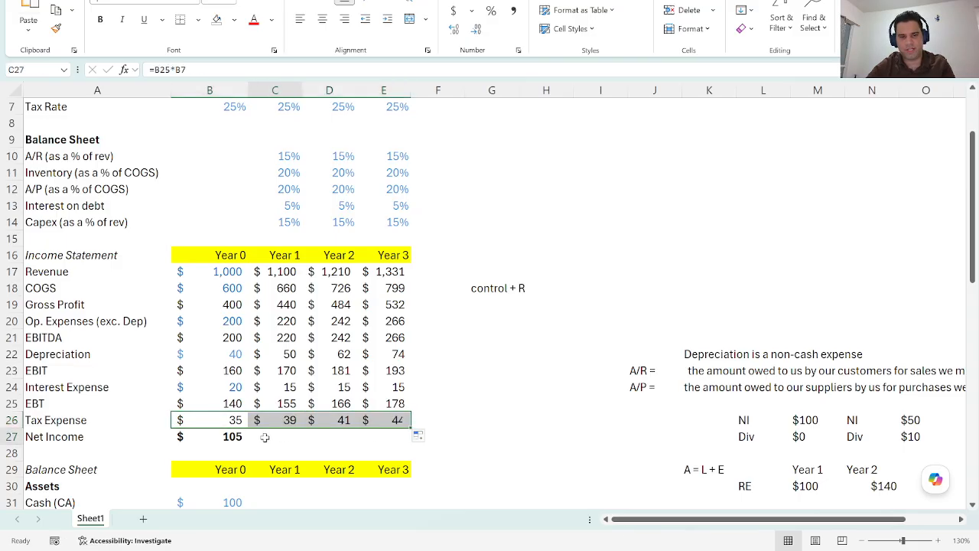
{"action": "left_click", "coordinate": [243, 442]}
{"action": "left_click_drag", "start_coordinate": [246, 444], "coordinate": [417, 436]}
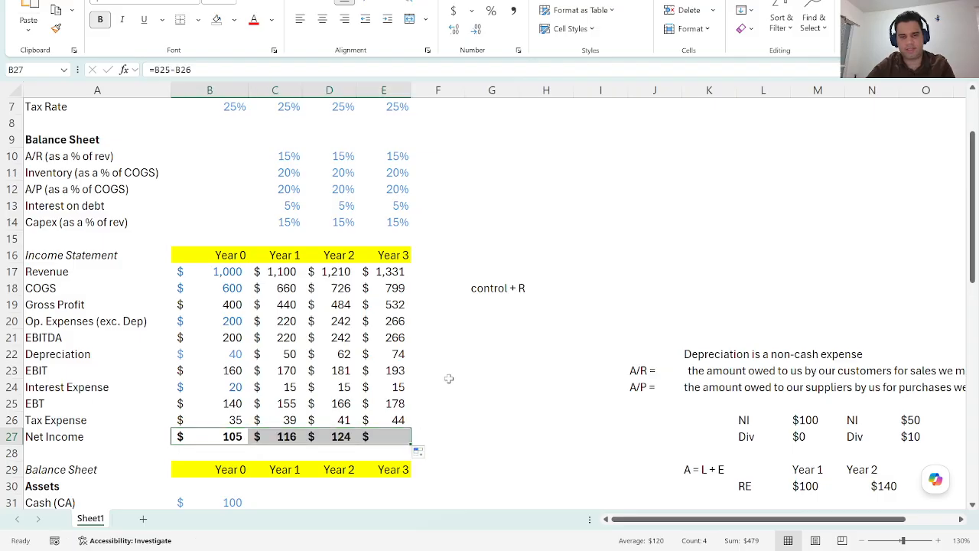
{"action": "left_click", "coordinate": [447, 372]}
{"action": "left_click_drag", "start_coordinate": [186, 271], "coordinate": [376, 440]}
{"action": "left_click", "coordinate": [446, 389]}
- Link Year 1 net income on the cash flow statement in C46 with =C27, and fill it across through Year 3
{"action": "scroll", "coordinate": [422, 352], "scroll_direction": "down", "scroll_amount": 7}
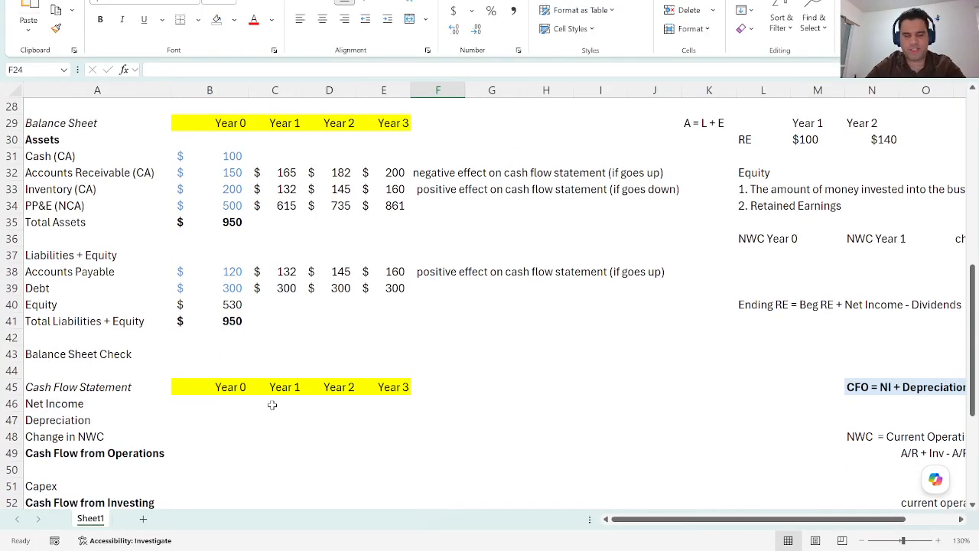
{"action": "left_click", "coordinate": [273, 404]}
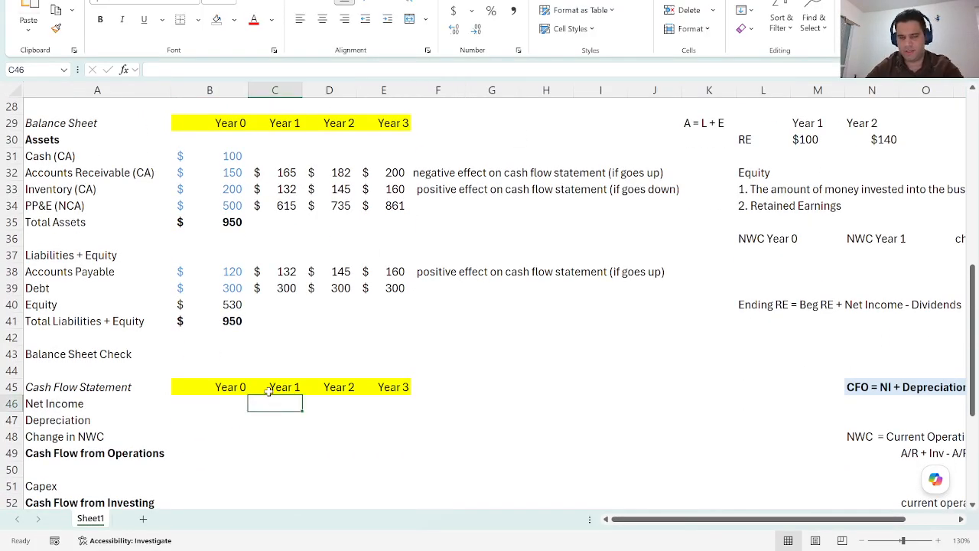
{"action": "type", "text": "="}
{"action": "scroll", "coordinate": [274, 375], "scroll_direction": "up", "scroll_amount": 4}
{"action": "left_click", "coordinate": [268, 288]}
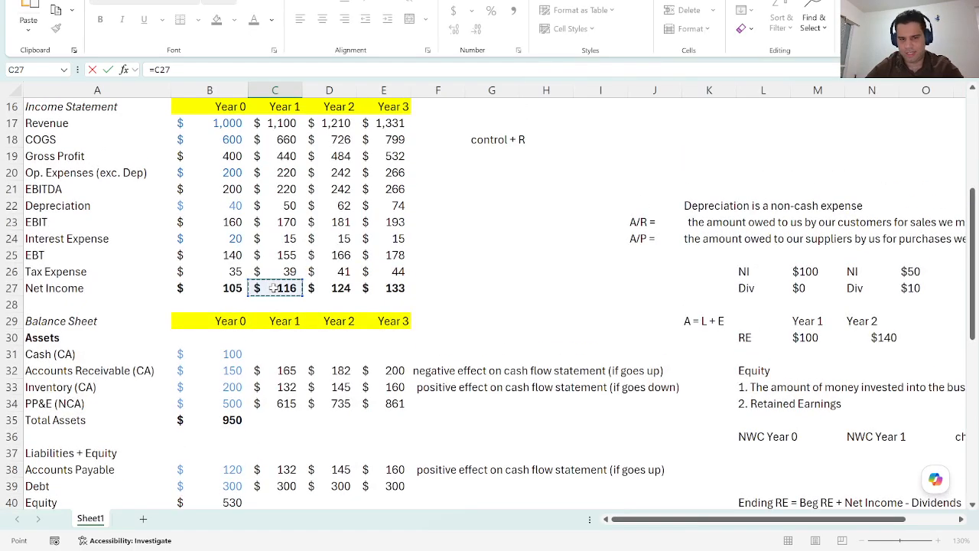
{"action": "key", "text": "ctrl+Return"}
{"action": "left_click_drag", "start_coordinate": [304, 444], "coordinate": [396, 437]}
- Link Year 1 cash flow depreciation in C47 to the income statement with =C22, and fill it across through Year 3
{"action": "left_click", "coordinate": [283, 454]}
{"action": "type", "text": "="}
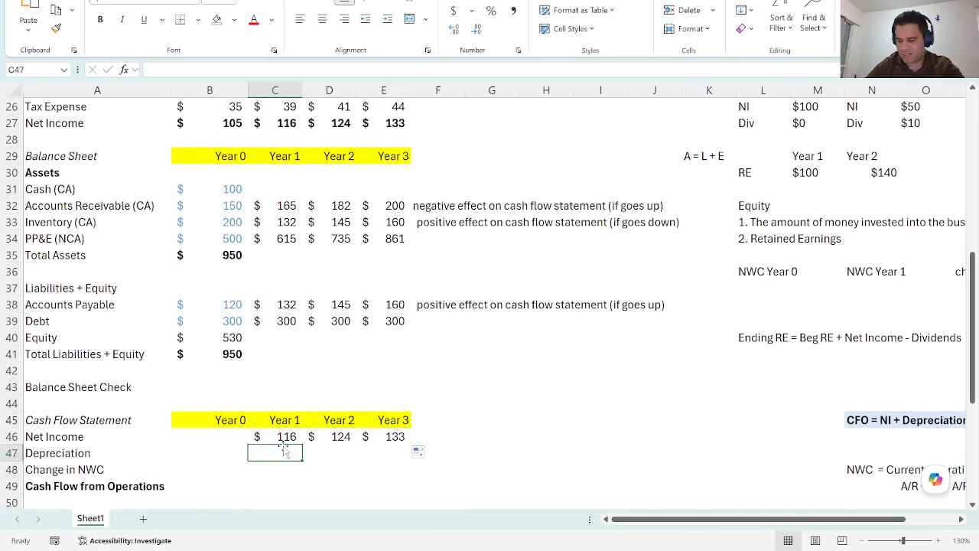
{"action": "scroll", "coordinate": [300, 402], "scroll_direction": "up", "scroll_amount": 4}
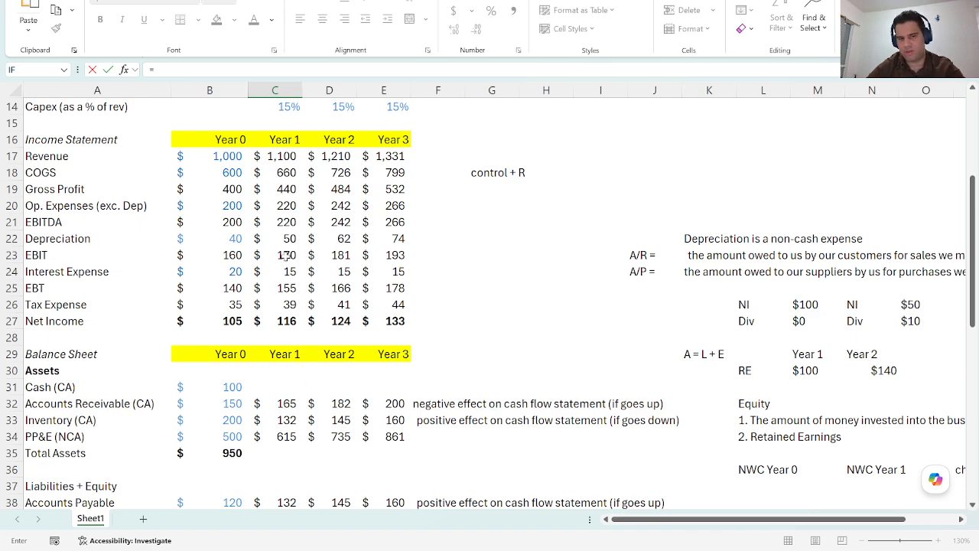
{"action": "left_click", "coordinate": [285, 240]}
{"action": "scroll", "coordinate": [285, 260], "scroll_direction": "down", "scroll_amount": 2}
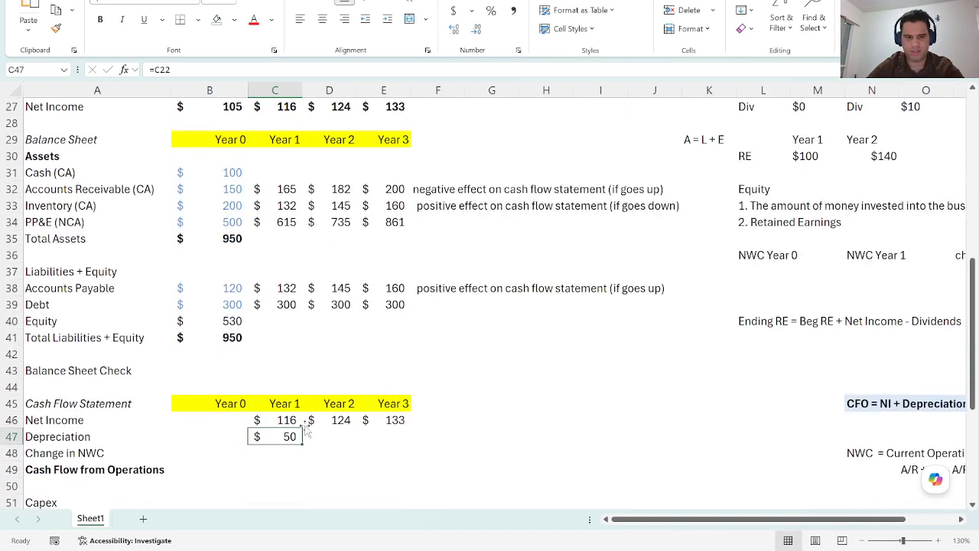
{"action": "left_click_drag", "start_coordinate": [304, 445], "coordinate": [405, 444]}
- Move the NWC definition note from N48 to L48
{"action": "left_click", "coordinate": [286, 451]}
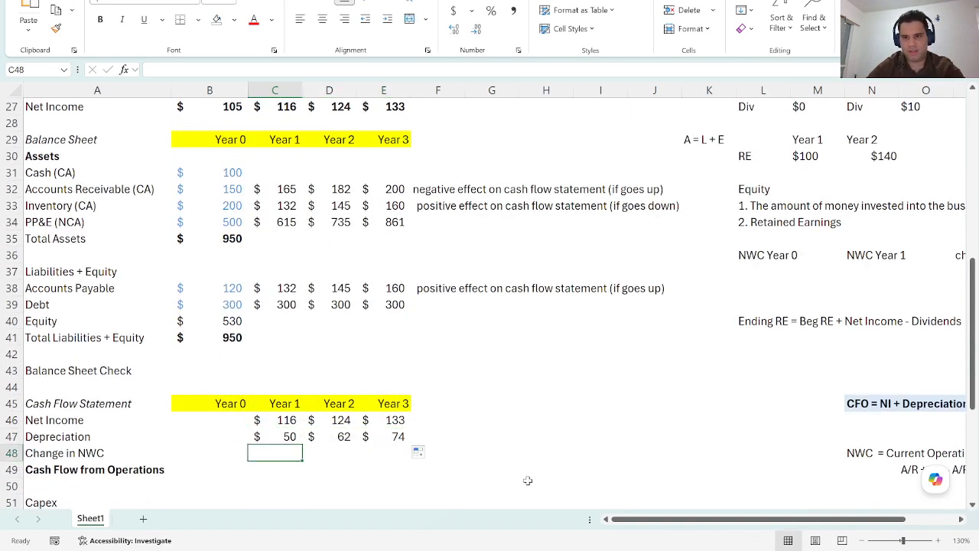
{"action": "left_click_drag", "start_coordinate": [616, 521], "coordinate": [719, 519]}
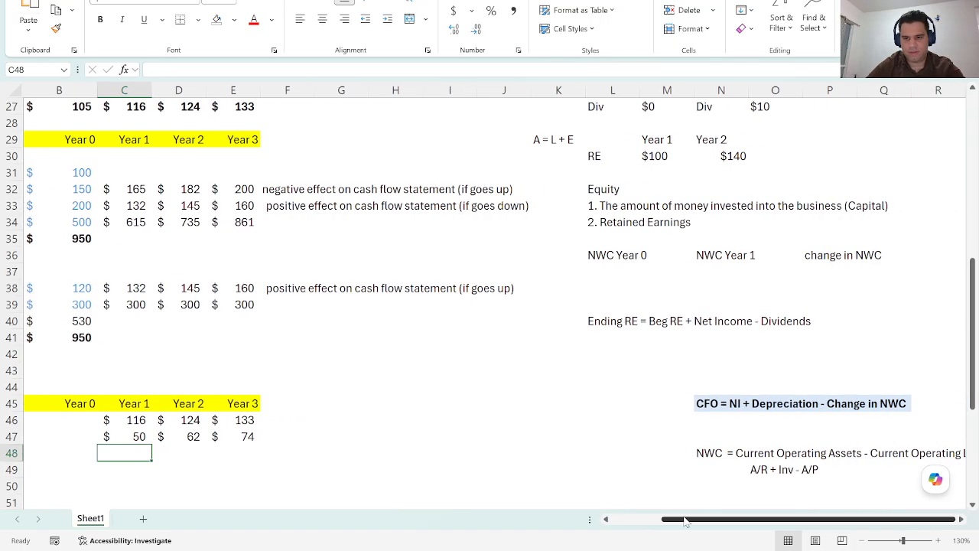
{"action": "scroll", "coordinate": [734, 455], "scroll_direction": "down", "scroll_amount": 1}
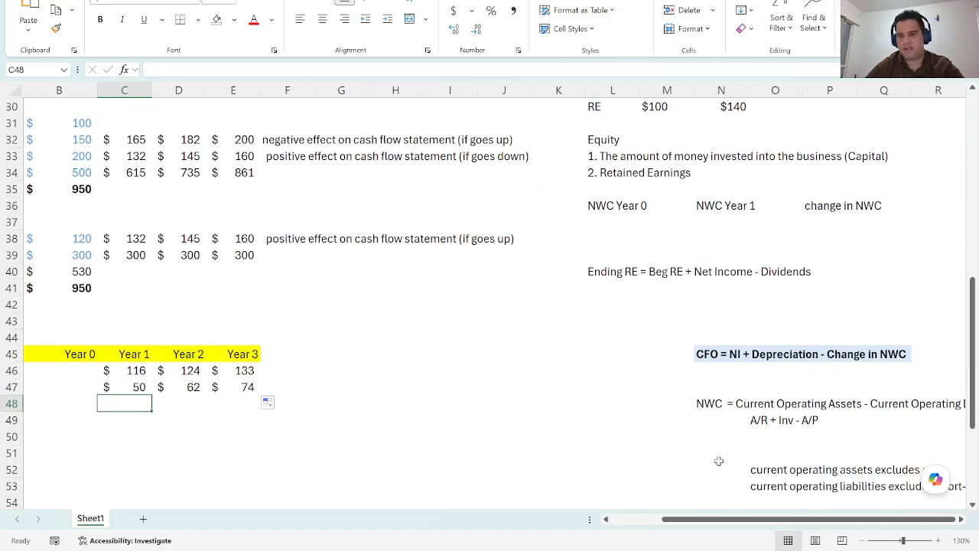
{"action": "left_click_drag", "start_coordinate": [786, 520], "coordinate": [812, 519]}
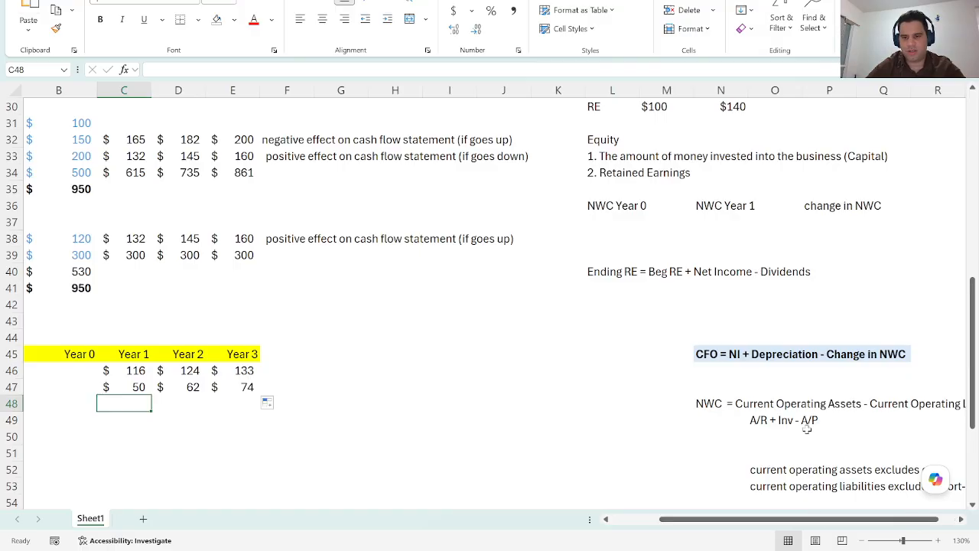
{"action": "left_click", "coordinate": [754, 406]}
{"action": "left_click", "coordinate": [704, 410]}
{"action": "left_click_drag", "start_coordinate": [696, 413], "coordinate": [851, 409]}
{"action": "left_click", "coordinate": [666, 453]}
- Move the two notes on current operating assets and liabilities exclusions from O52:O53 to L51:L52
{"action": "left_click_drag", "start_coordinate": [790, 469], "coordinate": [891, 486]}
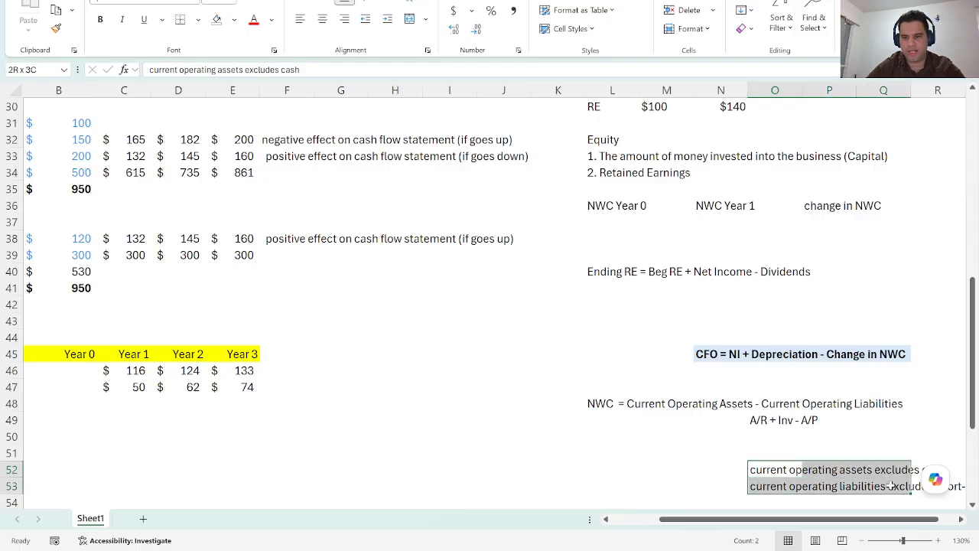
{"action": "left_click_drag", "start_coordinate": [792, 494], "coordinate": [629, 466]}
{"action": "left_click", "coordinate": [590, 420]}
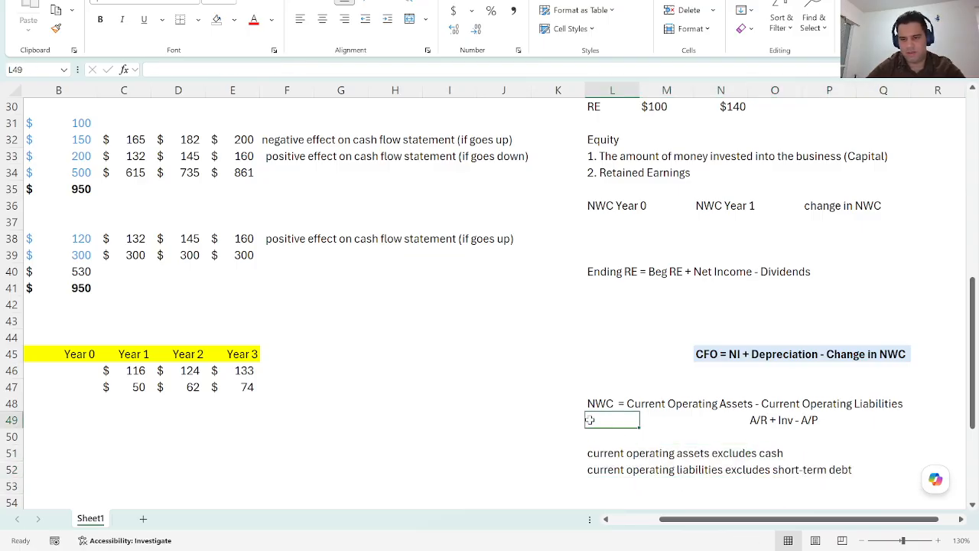
{"action": "left_click", "coordinate": [829, 426]}
{"action": "left_click", "coordinate": [830, 434]}
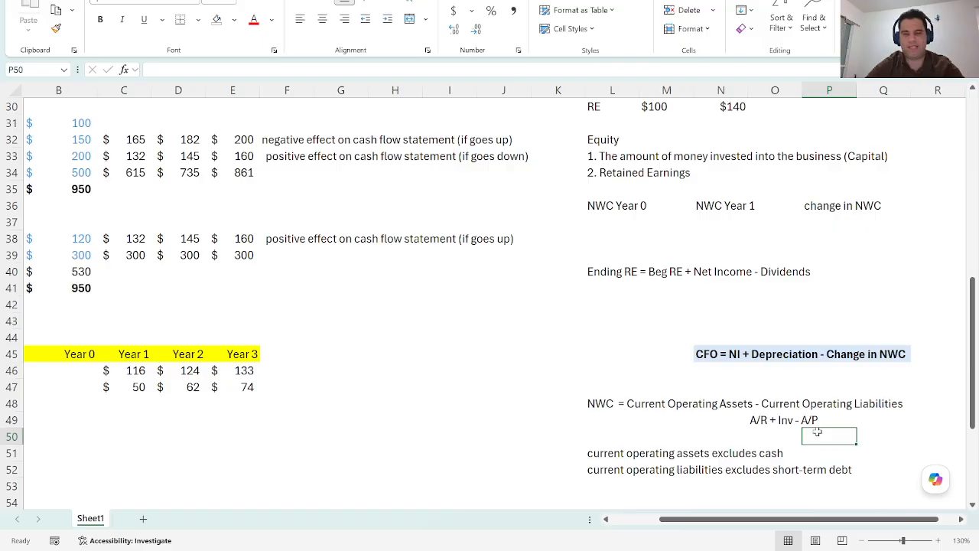
- Clear the Year 1 and Year 2 retained earnings example values in row 30 of the notes
{"action": "scroll", "coordinate": [758, 403], "scroll_direction": "up", "scroll_amount": 1}
{"action": "scroll", "coordinate": [755, 403], "scroll_direction": "up", "scroll_amount": 3}
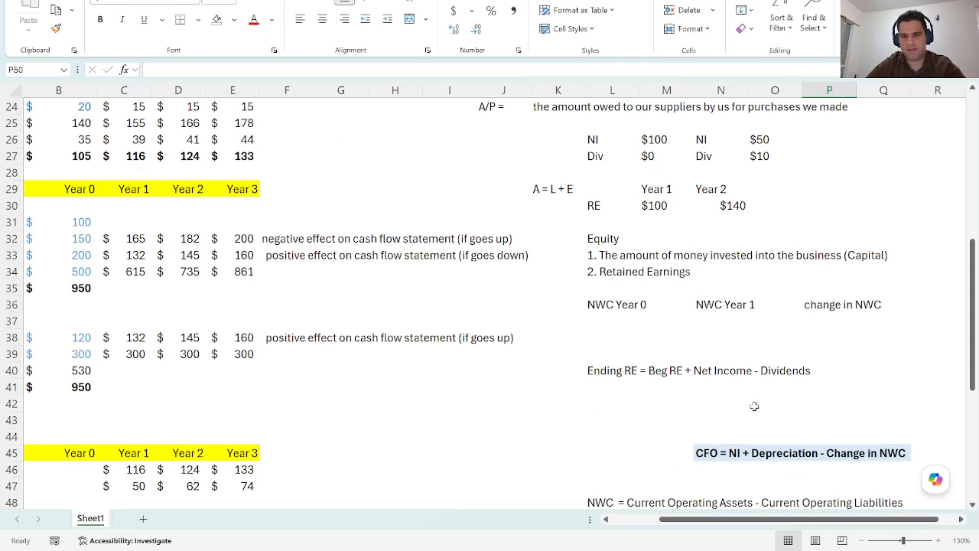
{"action": "left_click_drag", "start_coordinate": [643, 255], "coordinate": [718, 252]}
{"action": "key", "text": "Delete"}
- Calculate Year 0 NWC in L37 from accounts receivable, inventory and accounts payable with =(B32+B33-B38)
{"action": "left_click", "coordinate": [633, 372]}
{"action": "type", "text": "="}
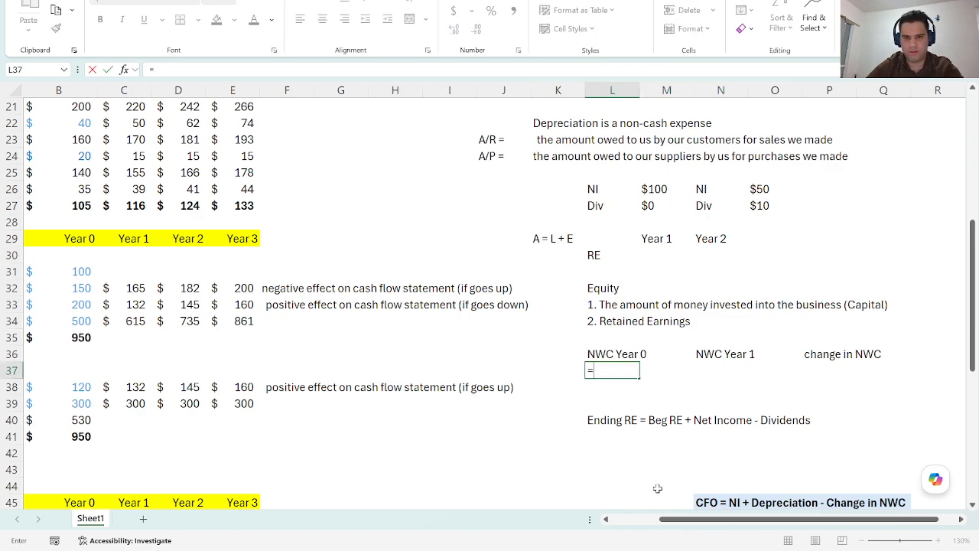
{"action": "left_click_drag", "start_coordinate": [696, 520], "coordinate": [647, 520]}
{"action": "scroll", "coordinate": [343, 361], "scroll_direction": "up", "scroll_amount": 2}
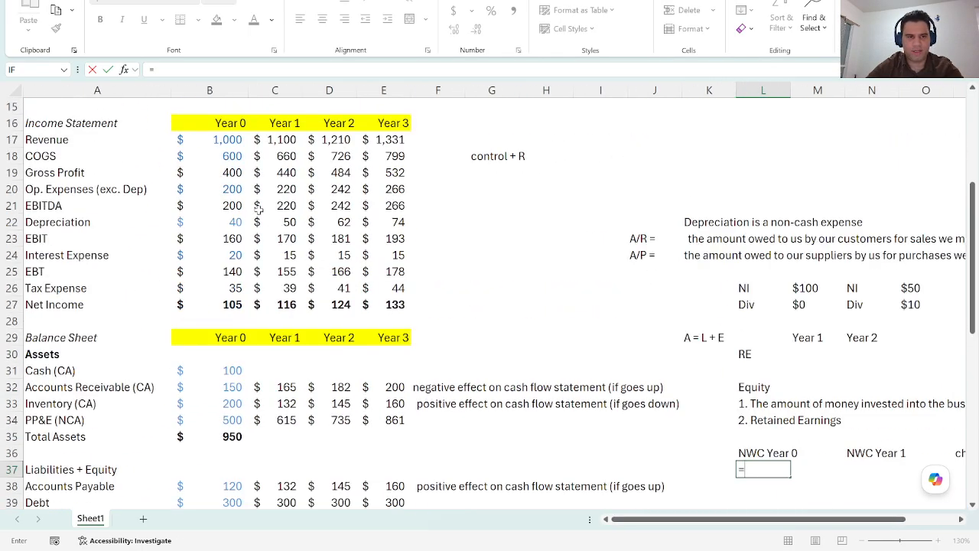
{"action": "scroll", "coordinate": [232, 311], "scroll_direction": "down", "scroll_amount": 1}
{"action": "left_click", "coordinate": [222, 338]}
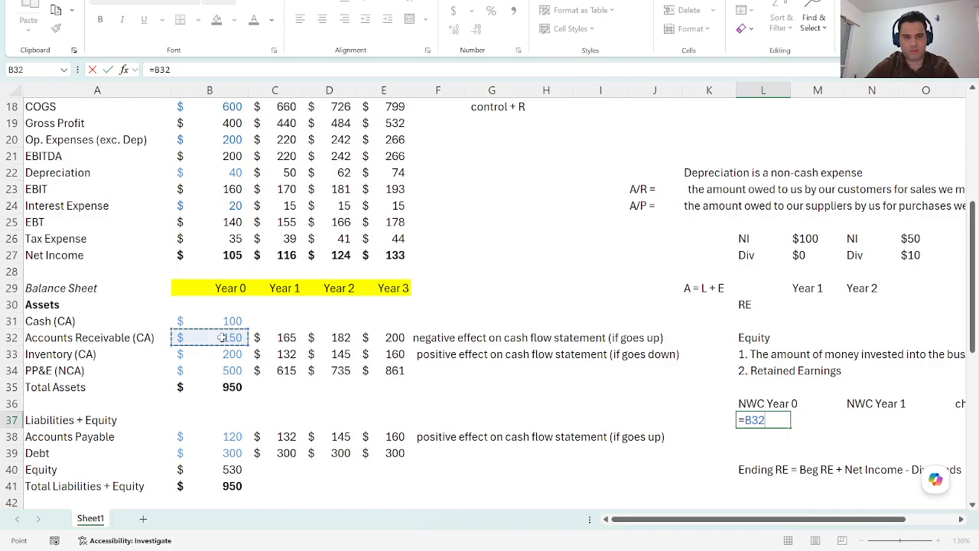
{"action": "key", "text": "BackSpace"}
{"action": "key", "text": "BackSpace"}
{"action": "key", "text": "BackSpace"}
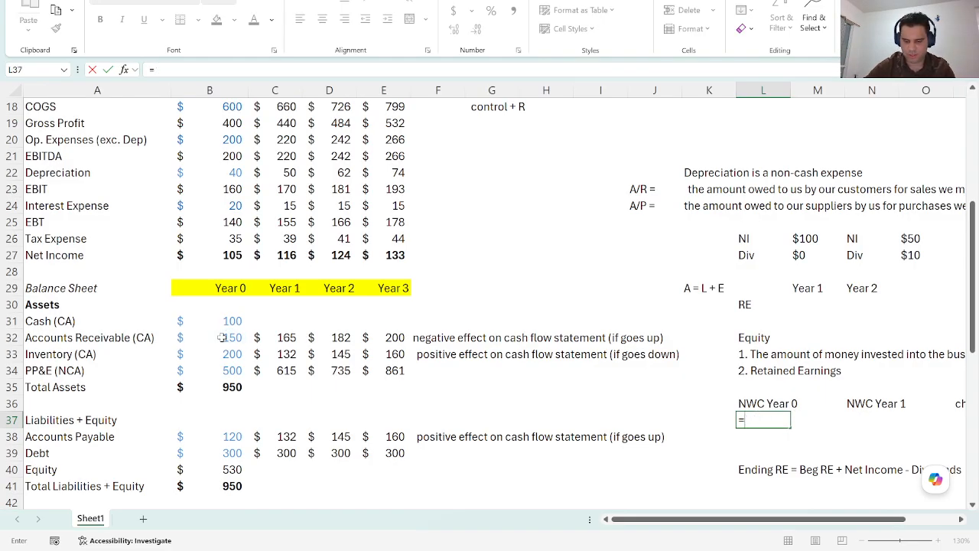
{"action": "type", "text": "("}
{"action": "left_click", "coordinate": [224, 337]}
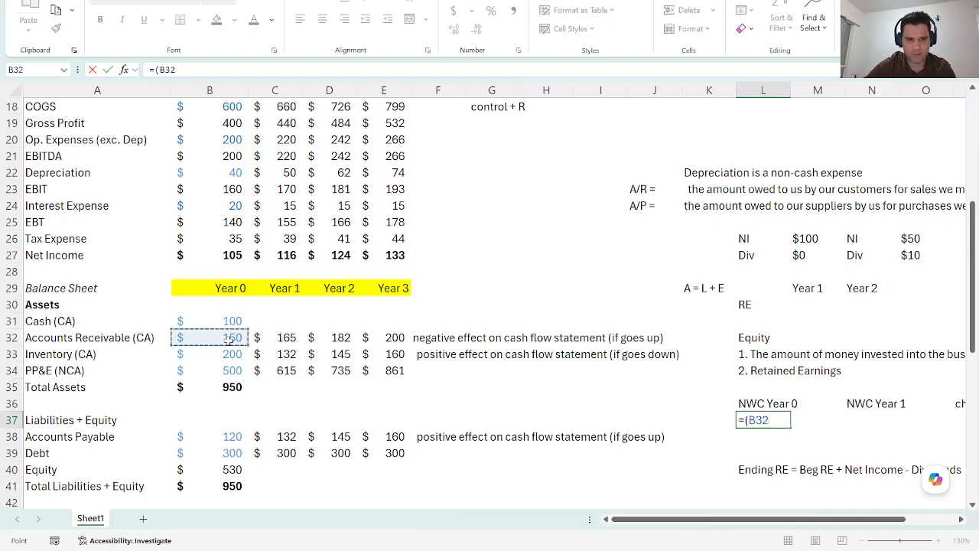
{"action": "type", "text": "+"}
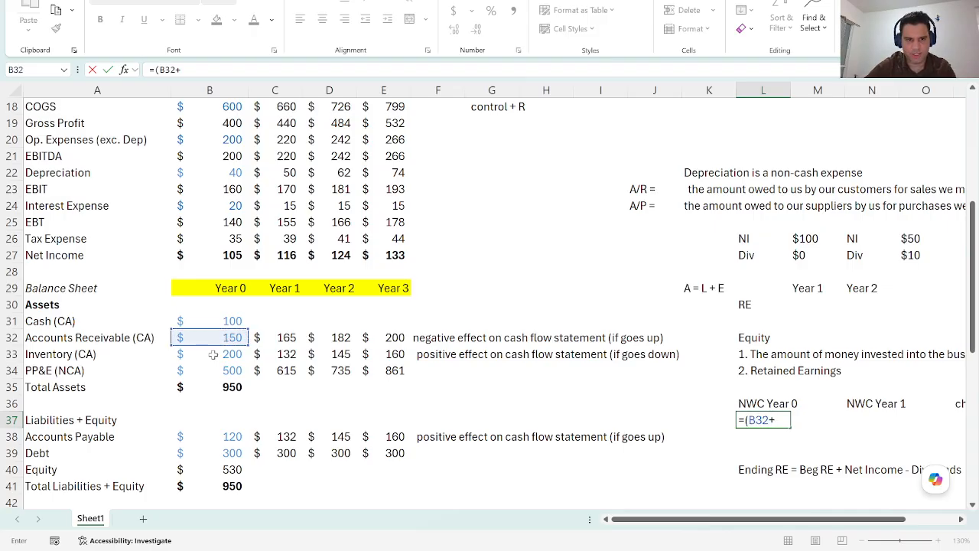
{"action": "left_click", "coordinate": [213, 354]}
{"action": "type", "text": "-"}
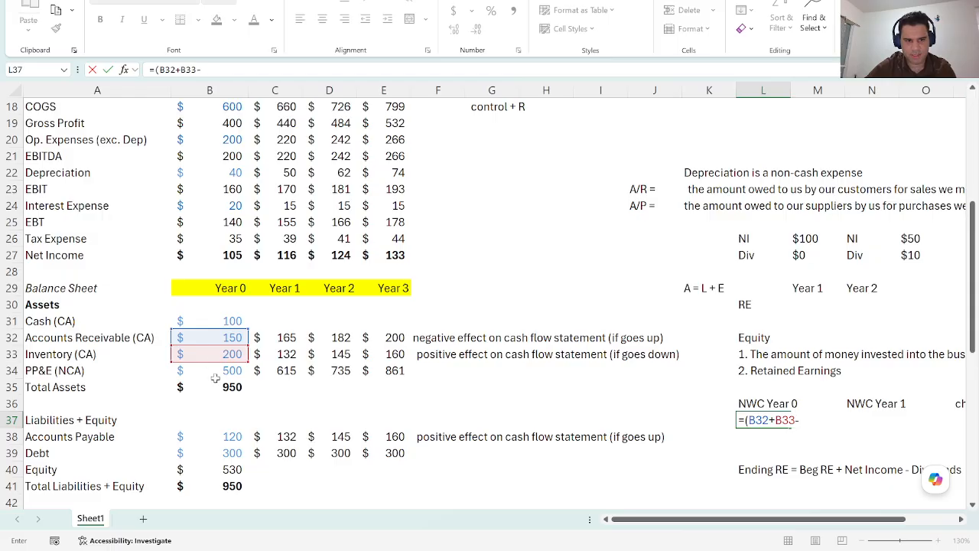
{"action": "left_click", "coordinate": [221, 436]}
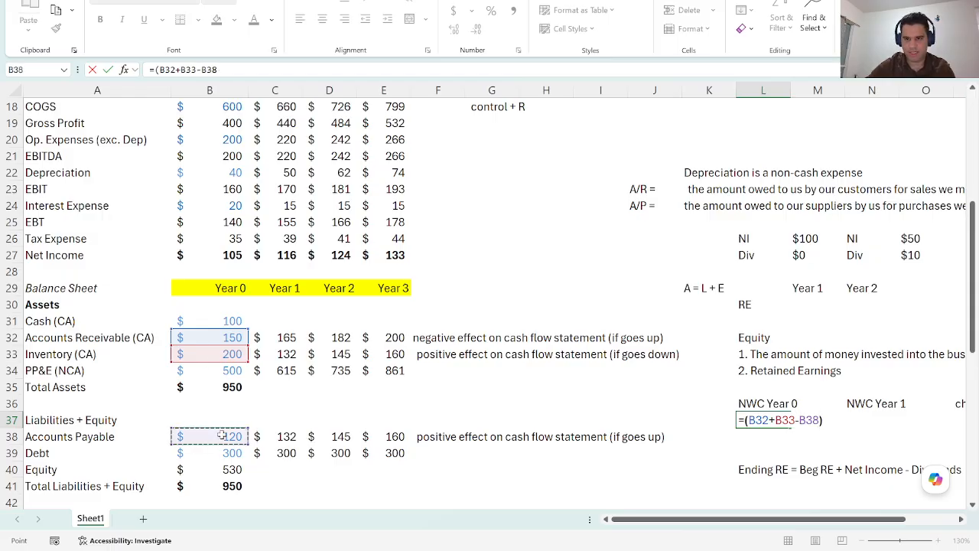
{"action": "key", "text": "ctrl+Return"}
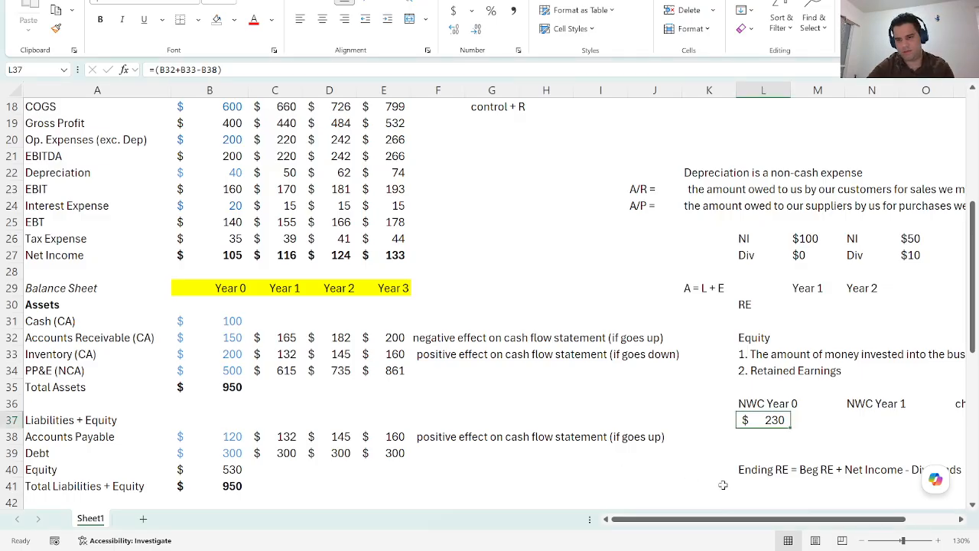
- Calculate Year 1 NWC in N37 from the Year 1 balance sheet items with =(C32+C33-C38)
{"action": "left_click", "coordinate": [833, 433]}
{"action": "left_click", "coordinate": [861, 419]}
{"action": "type", "text": "=("}
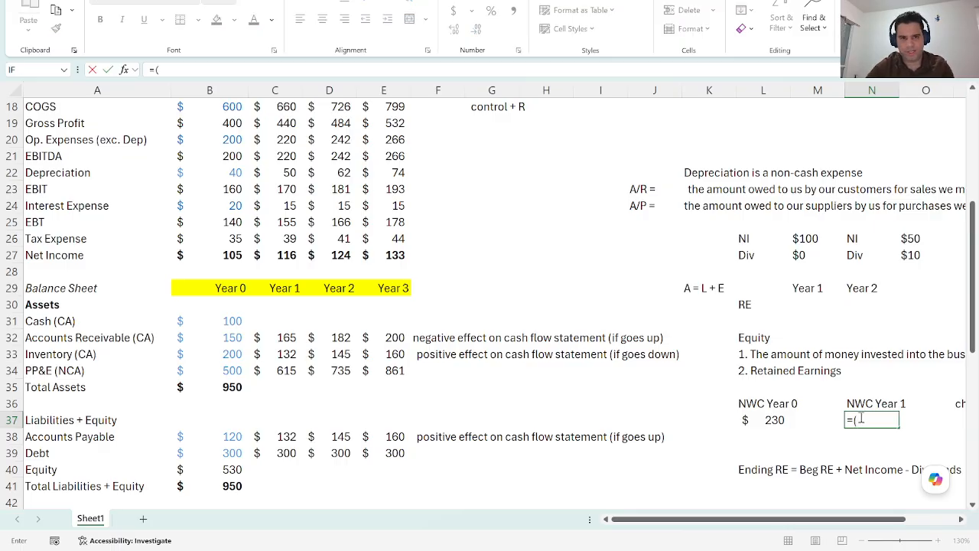
{"action": "scroll", "coordinate": [295, 189], "scroll_direction": "up", "scroll_amount": 1}
{"action": "scroll", "coordinate": [288, 215], "scroll_direction": "down", "scroll_amount": 1}
{"action": "type", "text": "("}
{"action": "left_click", "coordinate": [287, 334]}
{"action": "type", "text": "+"}
{"action": "left_click", "coordinate": [271, 355]}
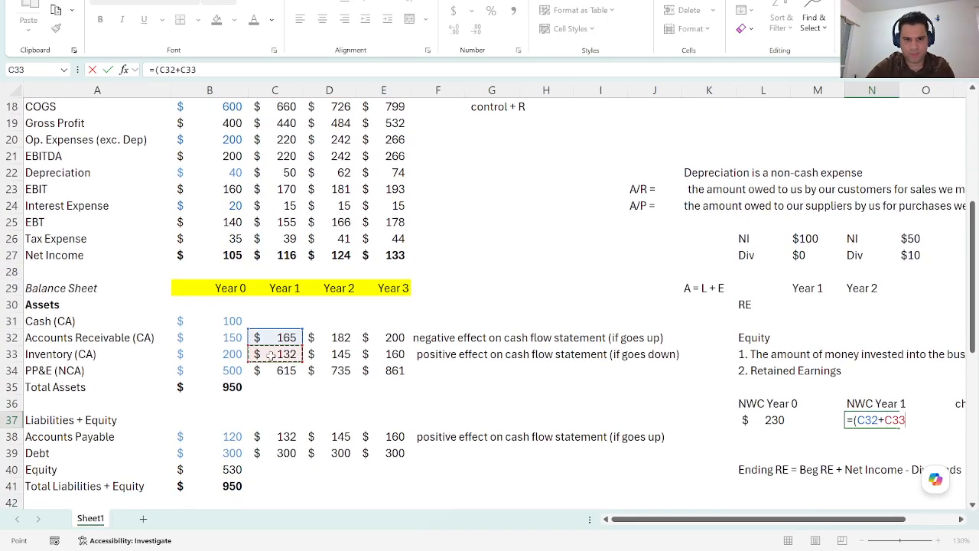
{"action": "type", "text": "-"}
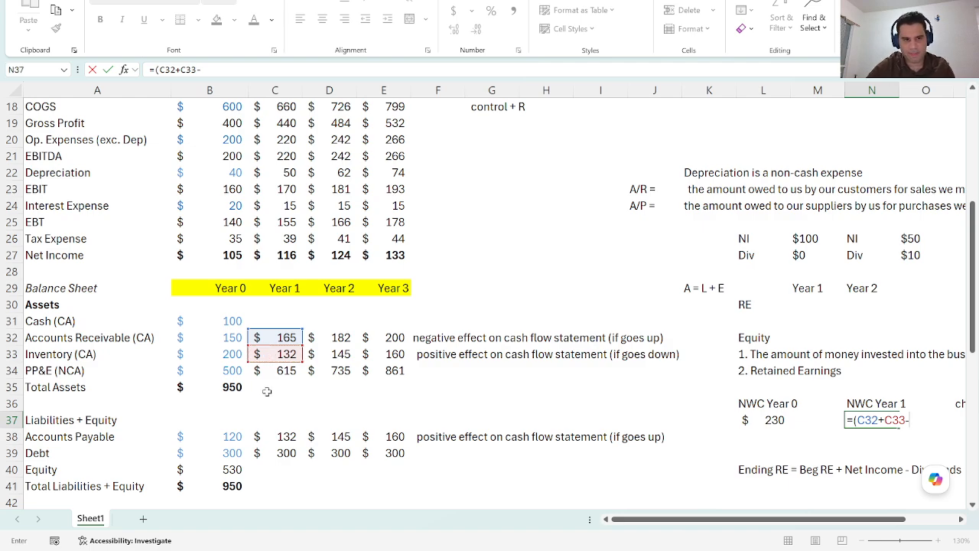
{"action": "left_click", "coordinate": [274, 434]}
{"action": "type", "text": ")"}
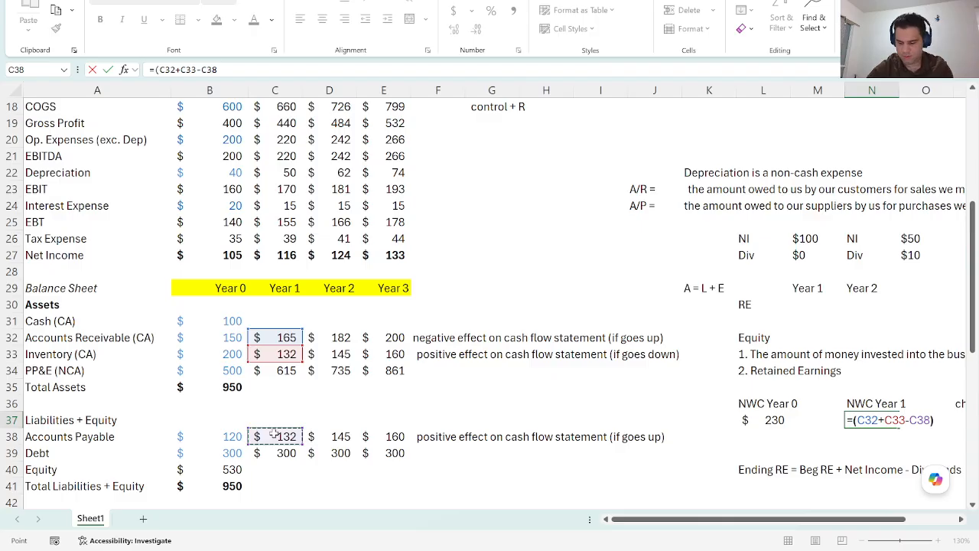
{"action": "key", "text": "ctrl+Return"}
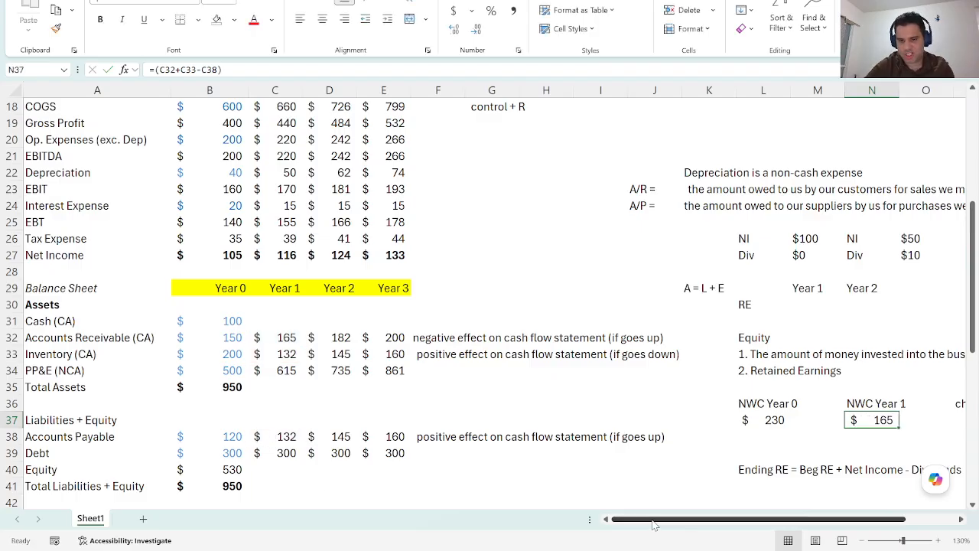
- Compute the change in NWC in P37 as Year 1 minus Year 0 with =N37-L37
{"action": "left_click_drag", "start_coordinate": [666, 519], "coordinate": [716, 520]}
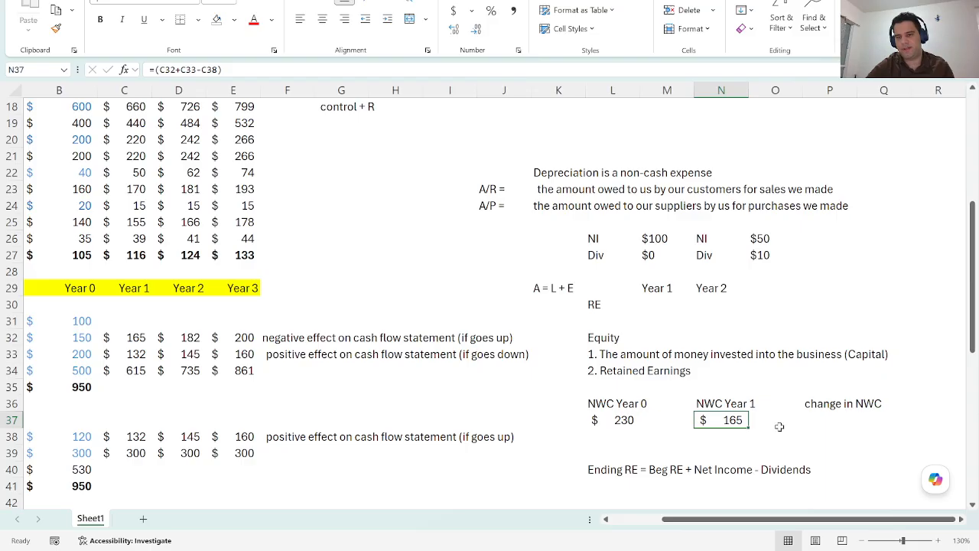
{"action": "left_click", "coordinate": [812, 419]}
{"action": "double_click", "coordinate": [813, 420]}
{"action": "type", "text": "="}
{"action": "left_click", "coordinate": [723, 420]}
{"action": "type", "text": "-"}
{"action": "left_click", "coordinate": [629, 421]}
{"action": "key", "text": "ctrl+Return"}
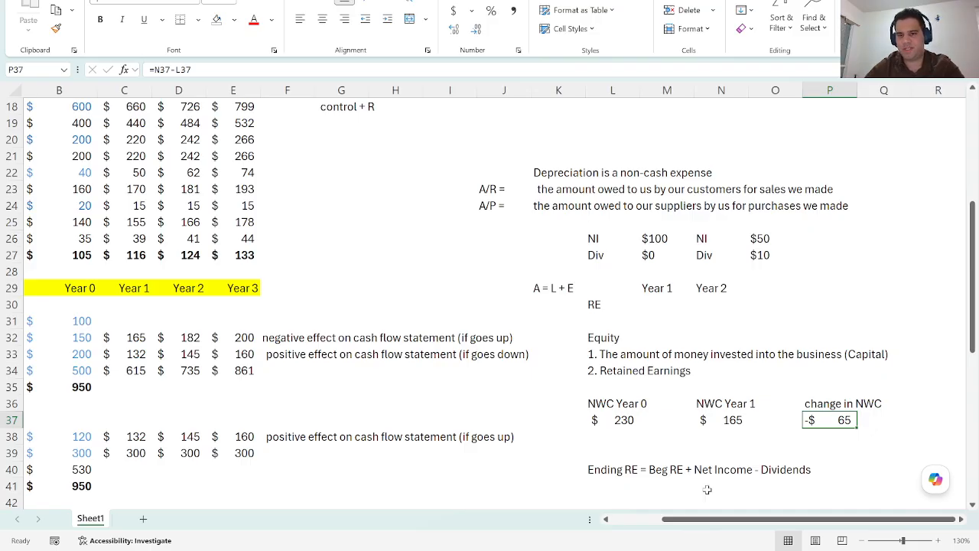
- Enter the Year 1 Change in NWC in cash flow cell C48 as Year 0 minus Year 1 NWC: =(B32+B33-B38)-(C32+C33-C38)
{"action": "mouse_move", "coordinate": [728, 522]}
{"action": "left_mouse_down"}
{"action": "mouse_move", "coordinate": [705, 523]}
{"action": "mouse_move", "coordinate": [721, 523]}
{"action": "left_mouse_up"}
{"action": "scroll", "coordinate": [751, 414], "scroll_direction": "down", "scroll_amount": 2}
{"action": "scroll", "coordinate": [751, 414], "scroll_direction": "down", "scroll_amount": 1}
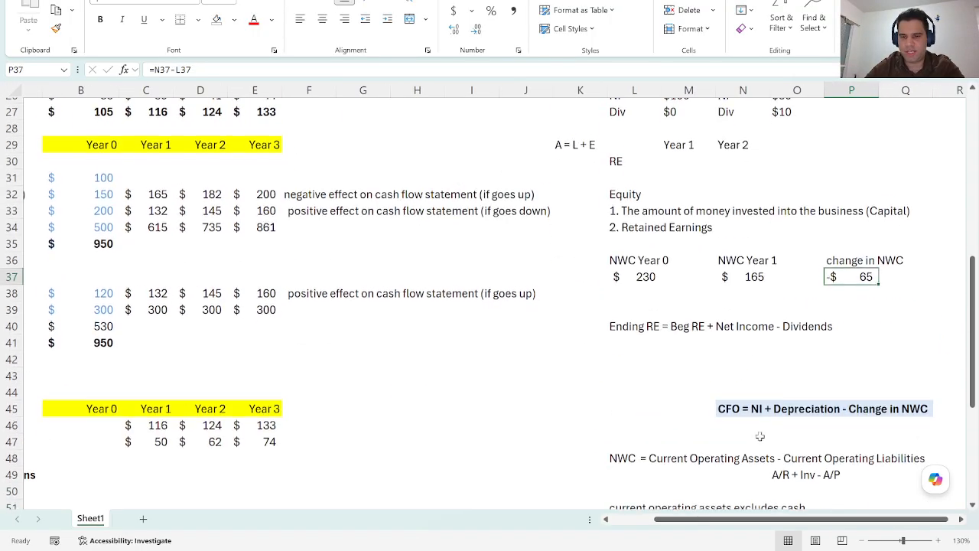
{"action": "left_click_drag", "start_coordinate": [722, 405], "coordinate": [892, 400]}
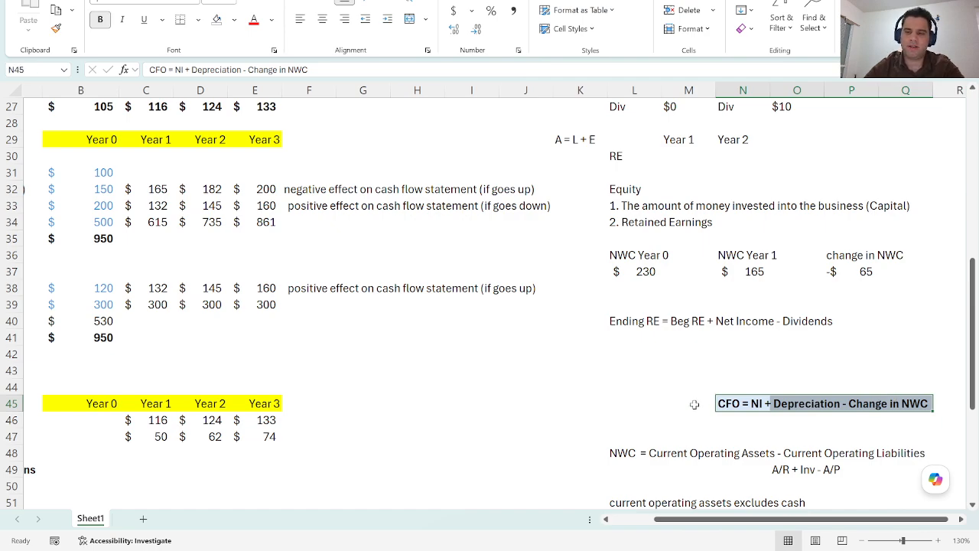
{"action": "left_click", "coordinate": [841, 291]}
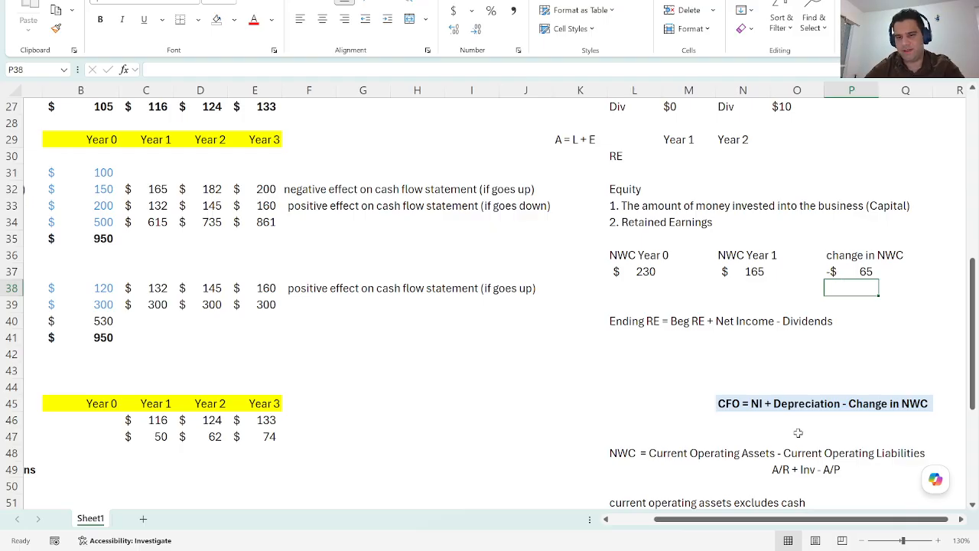
{"action": "left_click_drag", "start_coordinate": [756, 523], "coordinate": [714, 522]}
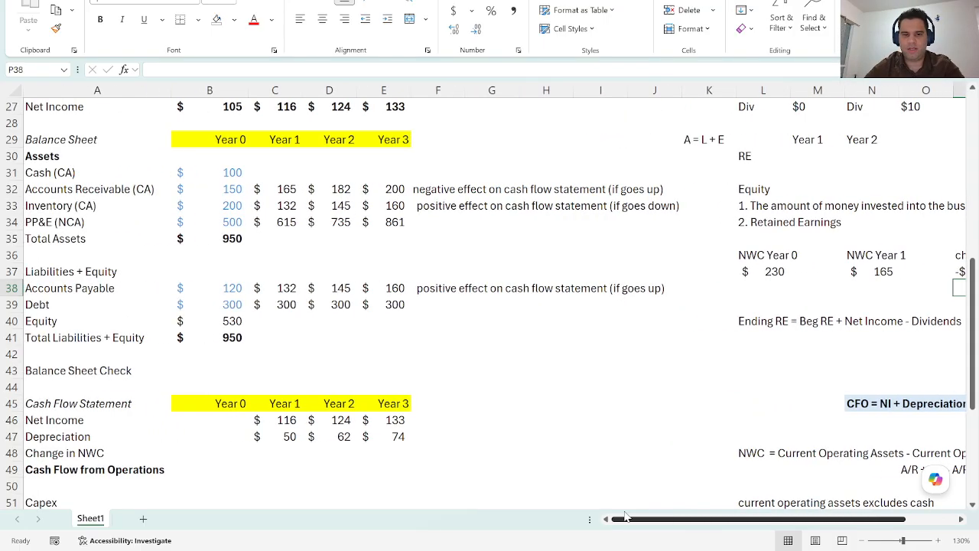
{"action": "left_click", "coordinate": [275, 450]}
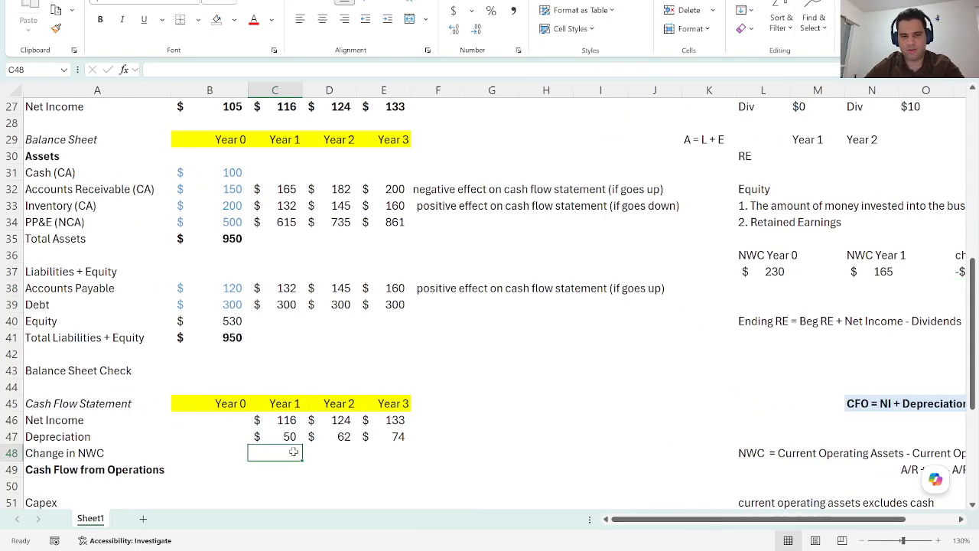
{"action": "type", "text": "="}
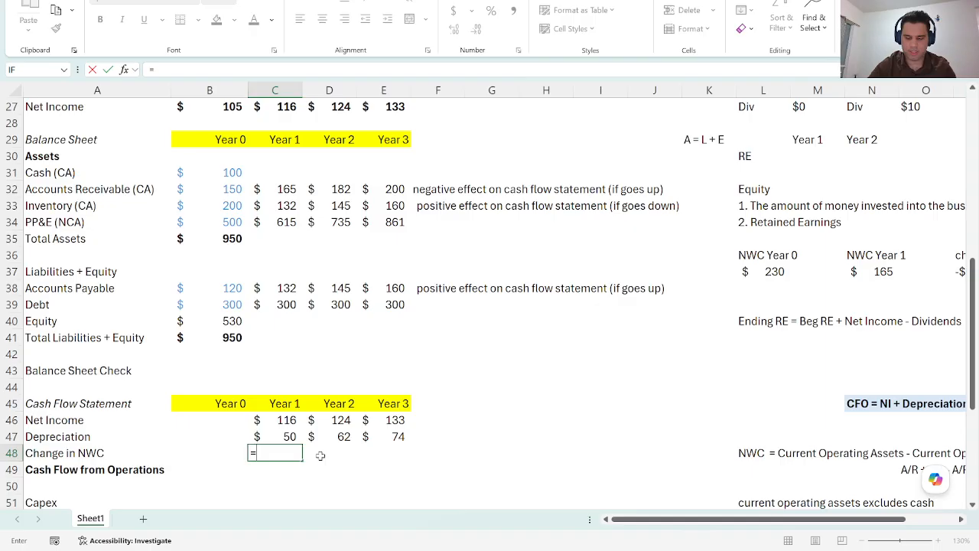
{"action": "key", "text": "Up"}
{"action": "key", "text": "Up"}
{"action": "key", "text": "Up"}
{"action": "key", "text": "Up"}
{"action": "key", "text": "Up"}
{"action": "key", "text": "Up"}
{"action": "key", "text": "Up"}
{"action": "key", "text": "Up"}
{"action": "key", "text": "Up"}
{"action": "key", "text": "Up"}
{"action": "key", "text": "Up"}
{"action": "key", "text": "Up"}
{"action": "key", "text": "Up"}
{"action": "key", "text": "Left"}
{"action": "key", "text": "Up"}
{"action": "key", "text": "Up"}
{"action": "key", "text": "Up"}
{"action": "key", "text": "Up"}
{"action": "key", "text": "Down"}
{"action": "type", "text": "+"}
{"action": "key", "text": "Up"}
{"action": "key", "text": "Up"}
{"action": "key", "text": "Up"}
{"action": "key", "text": "Up"}
{"action": "key", "text": "Up"}
{"action": "key", "text": "Up"}
{"action": "key", "text": "Up"}
{"action": "key", "text": "Up"}
{"action": "key", "text": "Up"}
{"action": "key", "text": "Up"}
{"action": "key", "text": "Up"}
{"action": "key", "text": "Up"}
{"action": "key", "text": "Up"}
{"action": "key", "text": "Up"}
{"action": "key", "text": "Up"}
{"action": "key", "text": "Left"}
{"action": "type", "text": "-"}
{"action": "key", "text": "Up"}
{"action": "key", "text": "Up"}
{"action": "key", "text": "Up"}
{"action": "key", "text": "Up"}
{"action": "key", "text": "Up"}
{"action": "key", "text": "Up"}
{"action": "key", "text": "Up"}
{"action": "key", "text": "Up"}
{"action": "key", "text": "Up"}
{"action": "key", "text": "Up"}
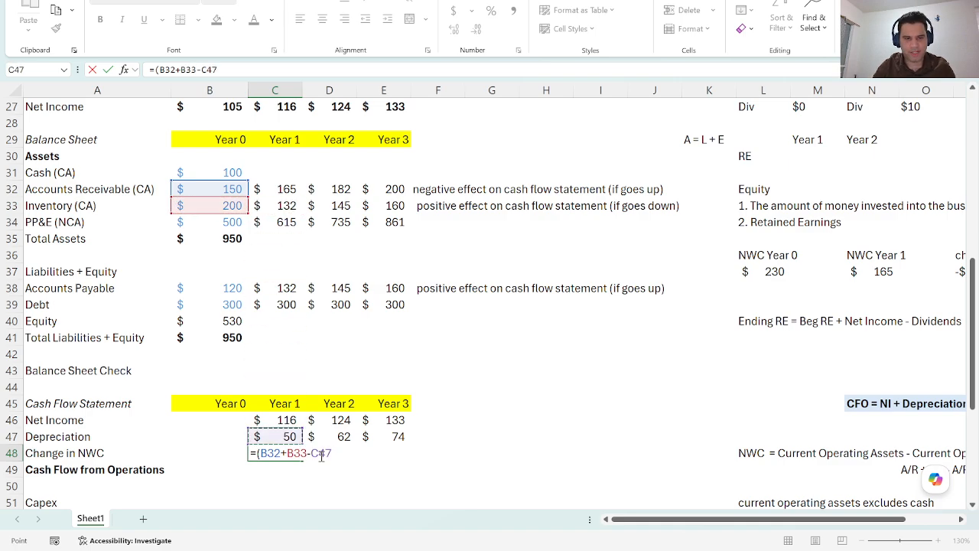
{"action": "key", "text": "Left"}
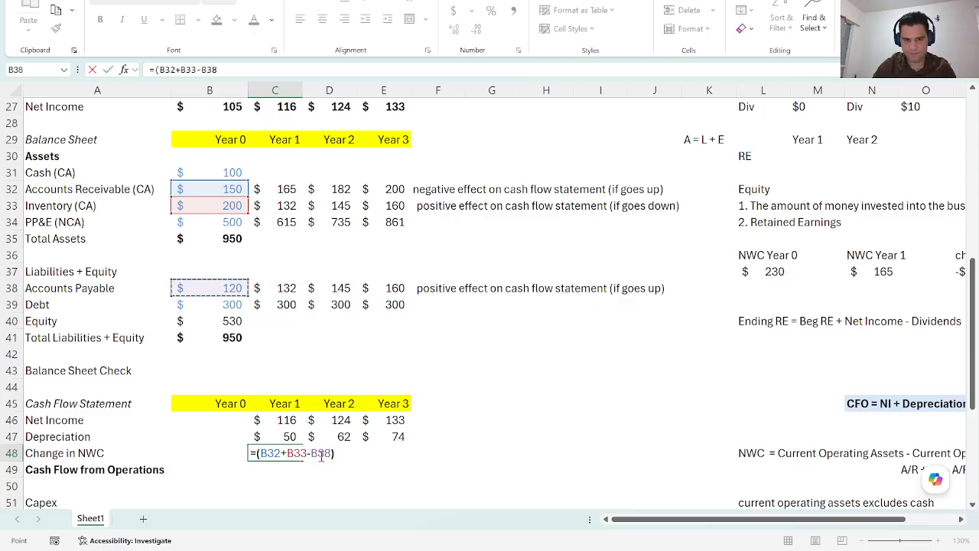
{"action": "type", "text": ")-("}
{"action": "key", "text": "Up"}
{"action": "key", "text": "Up"}
{"action": "key", "text": "Up"}
{"action": "key", "text": "Up"}
{"action": "key", "text": "Up"}
{"action": "key", "text": "Up"}
{"action": "key", "text": "Up"}
{"action": "key", "text": "Up"}
{"action": "key", "text": "Up"}
{"action": "key", "text": "Up"}
{"action": "key", "text": "Up"}
{"action": "key", "text": "Up"}
{"action": "key", "text": "Up"}
{"action": "key", "text": "Up"}
{"action": "key", "text": "Up"}
{"action": "key", "text": "Up"}
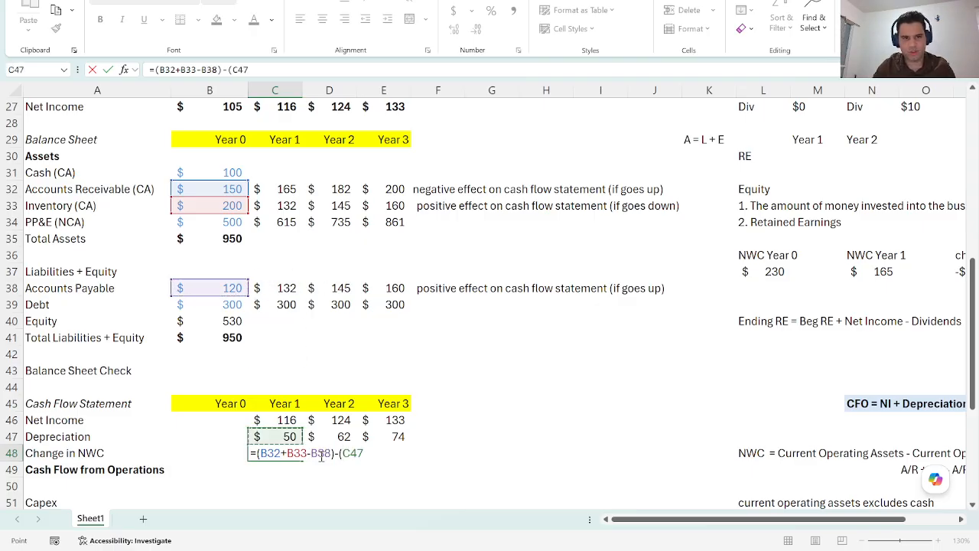
{"action": "type", "text": "+"}
{"action": "key", "text": "Up"}
{"action": "key", "text": "Up"}
{"action": "key", "text": "Up"}
{"action": "key", "text": "Up"}
{"action": "key", "text": "Up"}
{"action": "key", "text": "Up"}
{"action": "key", "text": "Up"}
{"action": "key", "text": "Up"}
{"action": "key", "text": "Up"}
{"action": "key", "text": "Up"}
{"action": "key", "text": "Up"}
{"action": "key", "text": "Up"}
{"action": "key", "text": "Up"}
{"action": "key", "text": "Up"}
{"action": "key", "text": "Up"}
{"action": "type", "text": "-"}
{"action": "key", "text": "Up"}
{"action": "key", "text": "Up"}
{"action": "key", "text": "Up"}
{"action": "key", "text": "Up"}
{"action": "key", "text": "Up"}
{"action": "key", "text": "Up"}
{"action": "key", "text": "Up"}
{"action": "key", "text": "Up"}
{"action": "key", "text": "Up"}
{"action": "key", "text": "Up"}
{"action": "key", "text": "Up"}
{"action": "key", "text": "Down"}
{"action": "key", "text": "Return"}
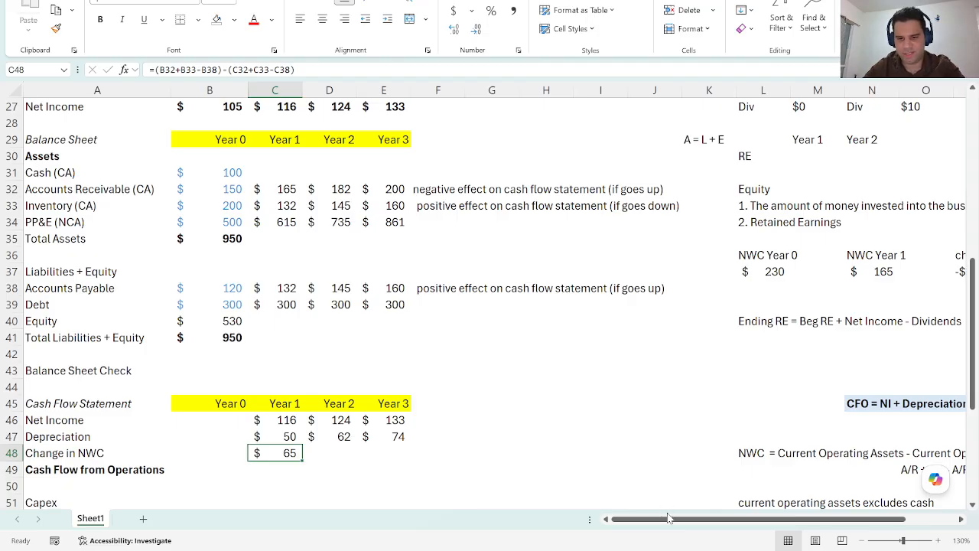
- Fill the Change in NWC formula from C48 across through Year 3
{"action": "left_click_drag", "start_coordinate": [668, 519], "coordinate": [765, 523]}
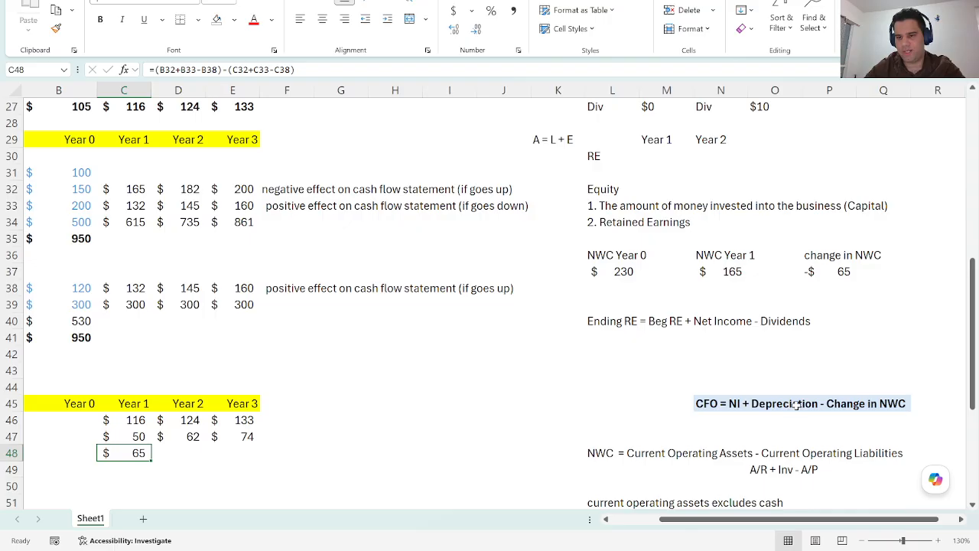
{"action": "left_click_drag", "start_coordinate": [817, 521], "coordinate": [772, 521]}
{"action": "left_click_drag", "start_coordinate": [298, 462], "coordinate": [401, 460]}
- Sum Net Income, Depreciation and Change in NWC into Cash Flow from Operations in C49, and fill it across through Year 3
{"action": "left_click", "coordinate": [279, 469]}
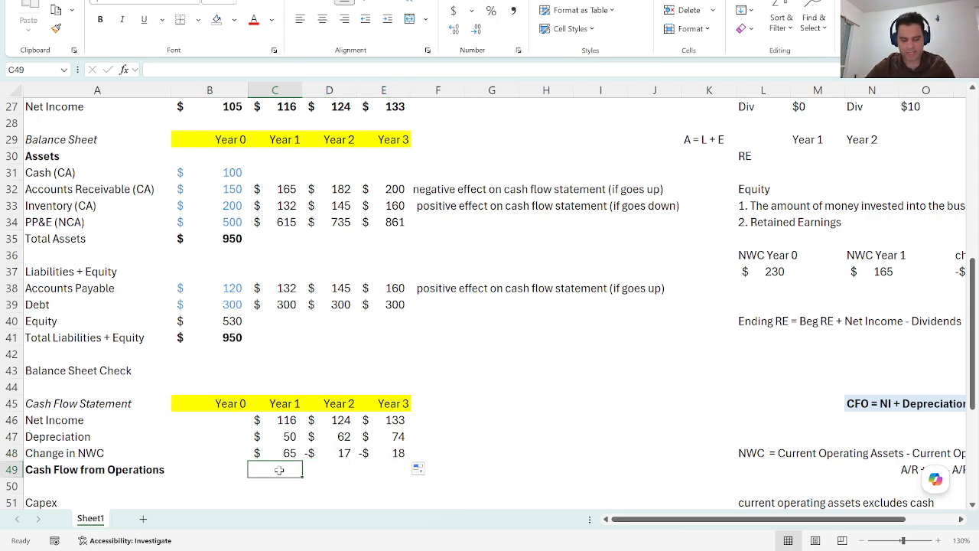
{"action": "key", "text": "alt+equal"}
{"action": "key", "text": "shift+Up"}
{"action": "key", "text": "shift+Up"}
{"action": "key", "text": "shift+Down"}
{"action": "key", "text": "shift+Down"}
{"action": "key", "text": "ctrl+Return"}
{"action": "key", "text": "shift+Right"}
{"action": "key", "text": "shift+Right"}
{"action": "key", "text": "ctrl+r"}
{"action": "left_click", "coordinate": [430, 438]}
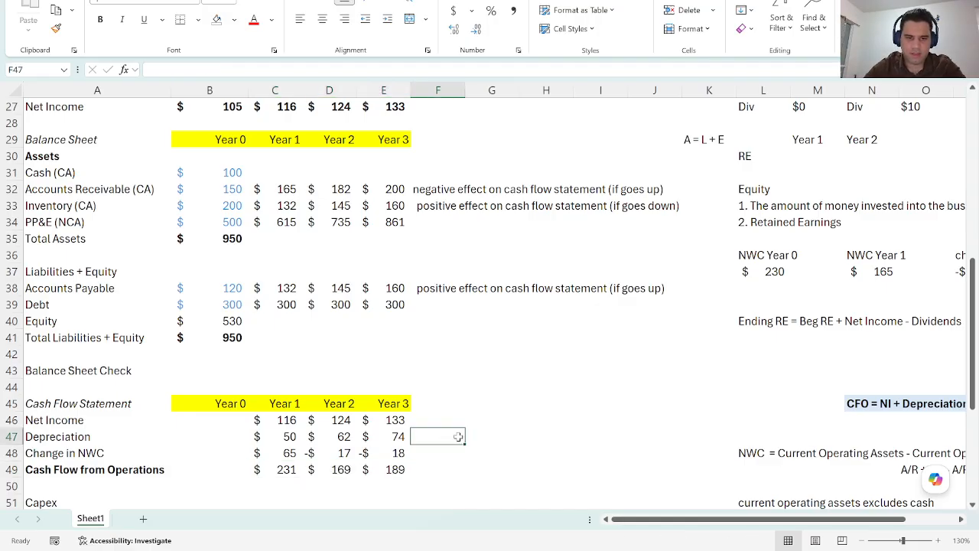
- Link the Year 1 Capex in cash flow cell C51 to the PPE Schedule's Year 1 Capex with =C60
{"action": "scroll", "coordinate": [301, 454], "scroll_direction": "down", "scroll_amount": 1}
{"action": "left_click", "coordinate": [270, 452]}
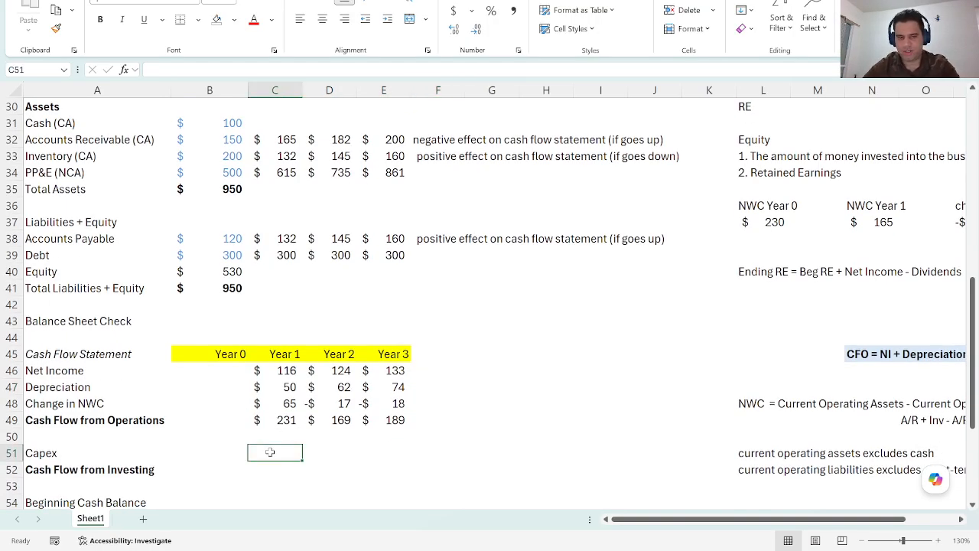
{"action": "type", "text": "="}
{"action": "scroll", "coordinate": [270, 452], "scroll_direction": "down", "scroll_amount": 5}
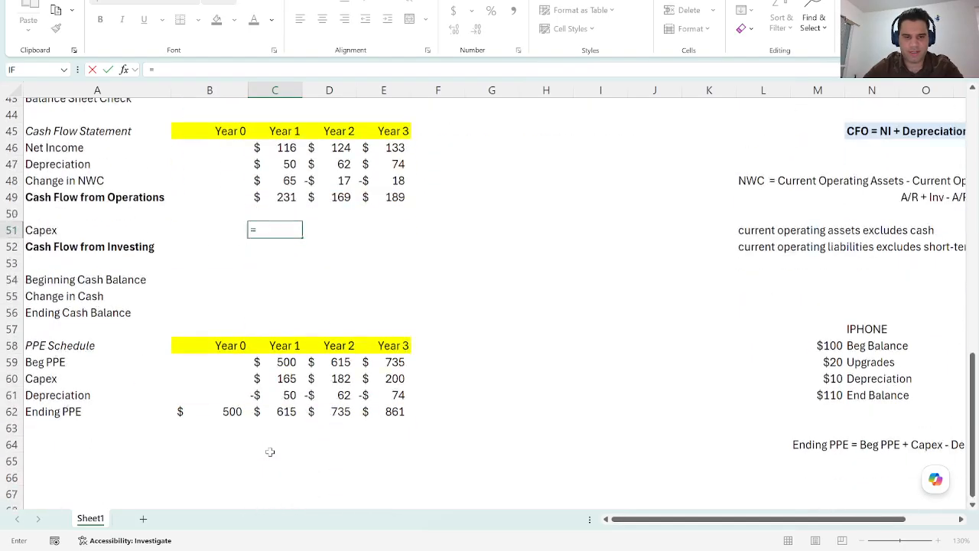
{"action": "left_click", "coordinate": [284, 355]}
{"action": "key", "text": "ctrl+Return"}
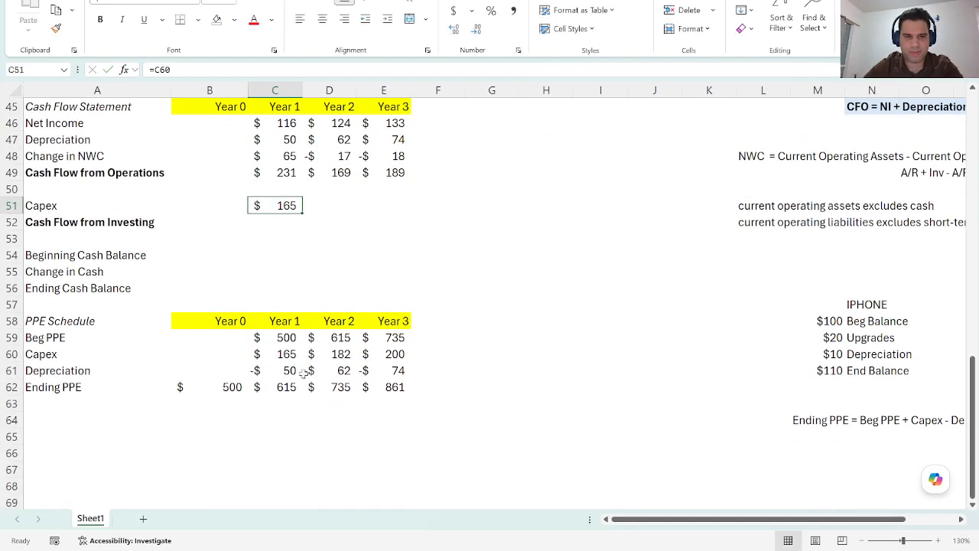
- Turn the Year 1 Capex in C51 into an outflow with =C60*-1 and fill it across through Year 3
{"action": "scroll", "coordinate": [284, 359], "scroll_direction": "up", "scroll_amount": 1}
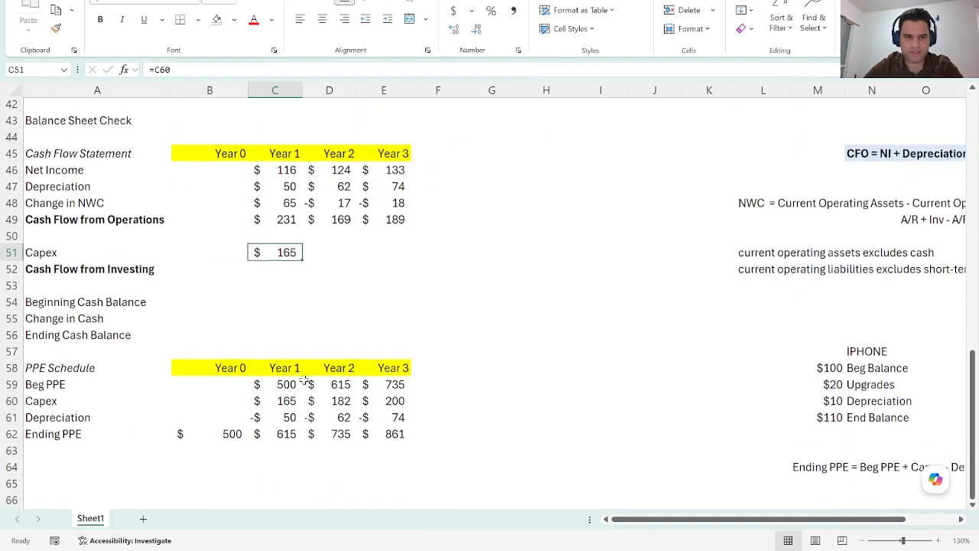
{"action": "left_click", "coordinate": [220, 68]}
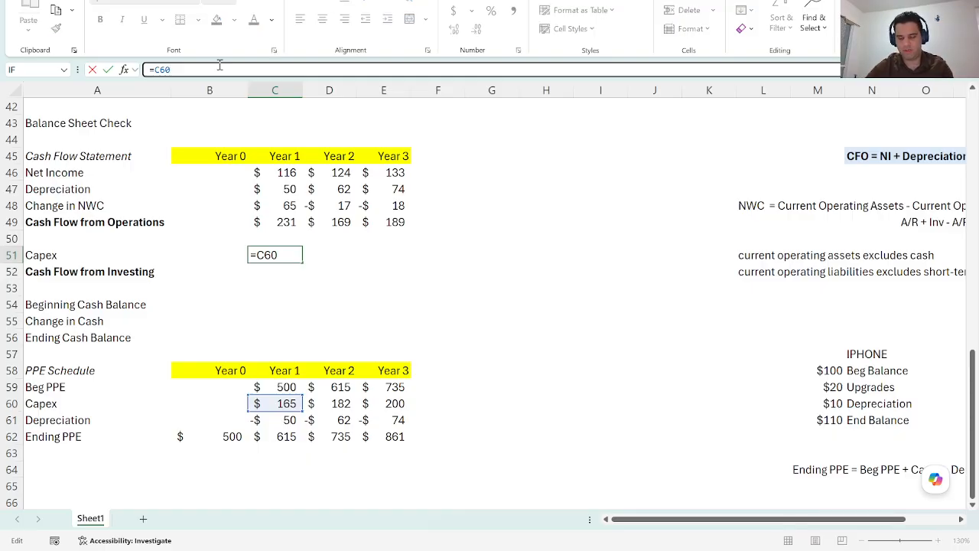
{"action": "type", "text": "*-1"}
{"action": "key", "text": "ctrl+Return"}
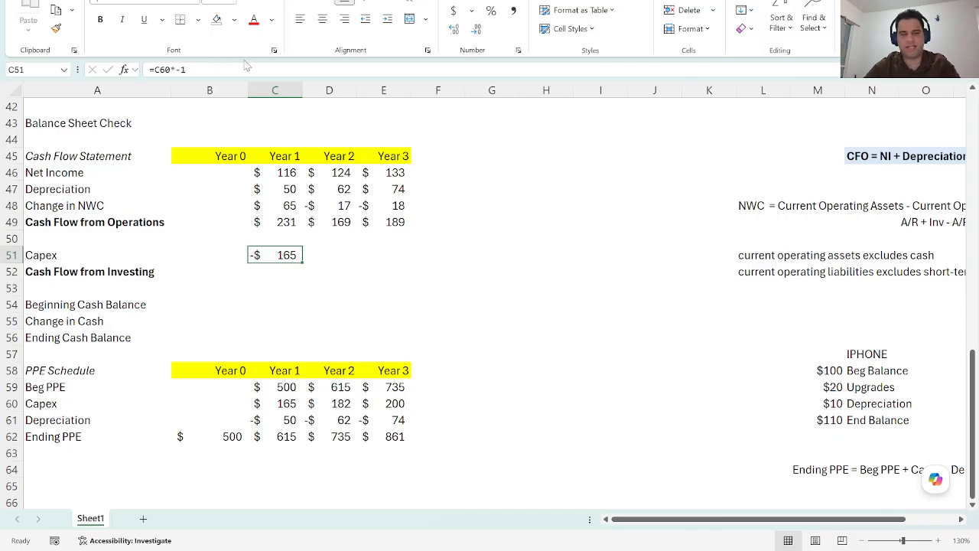
{"action": "left_click_drag", "start_coordinate": [302, 261], "coordinate": [390, 263]}
- Compute Cash Flow from Investing in C52 with =SUM(C51) and fill it across through Year 3
{"action": "left_click", "coordinate": [275, 272]}
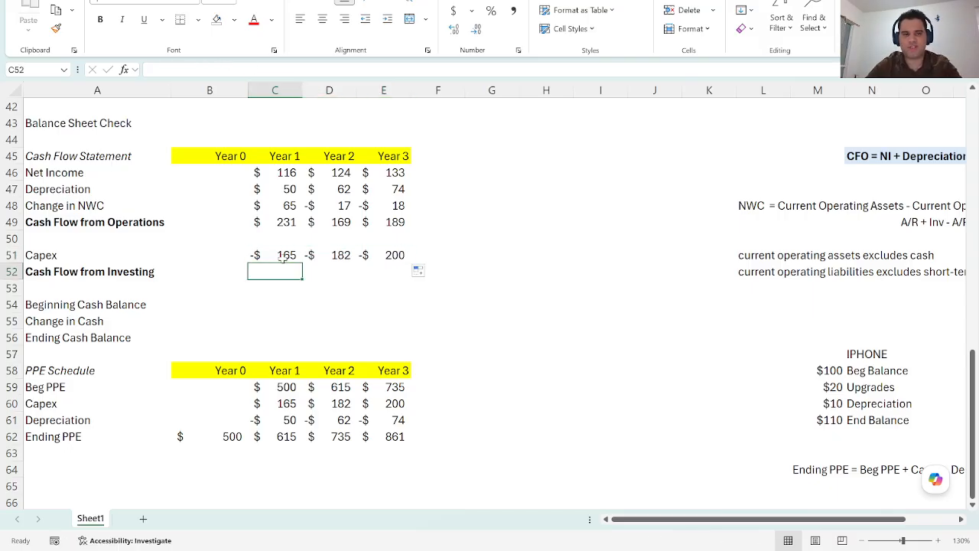
{"action": "key", "text": "alt+equal"}
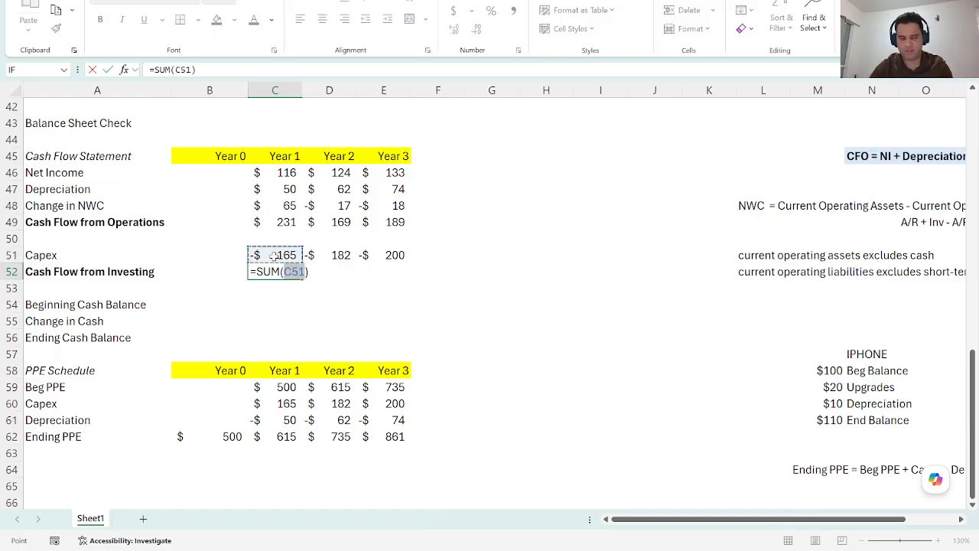
{"action": "key", "text": "ctrl+Return"}
{"action": "key", "text": "shift+Right"}
{"action": "key", "text": "shift+Right"}
{"action": "key", "text": "ctrl+r"}
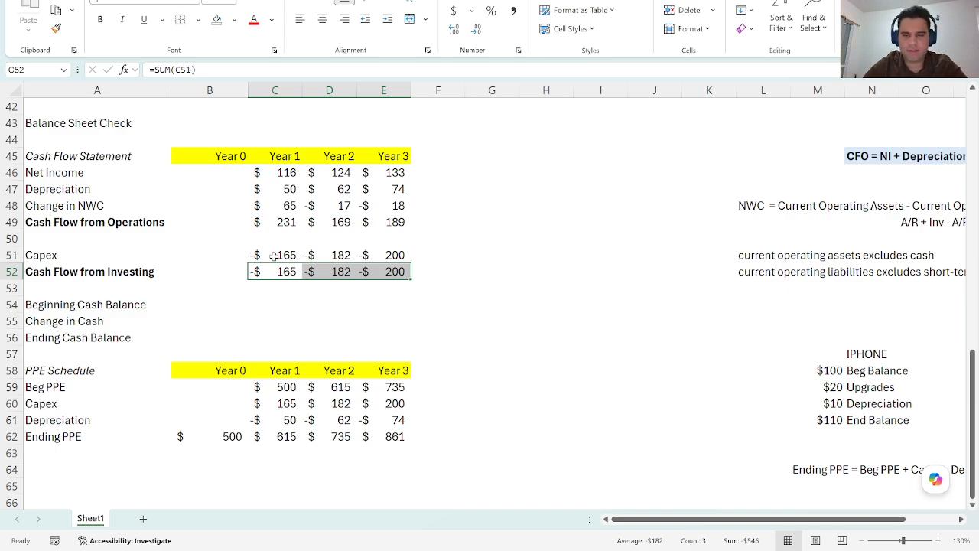
{"action": "left_click", "coordinate": [279, 325]}
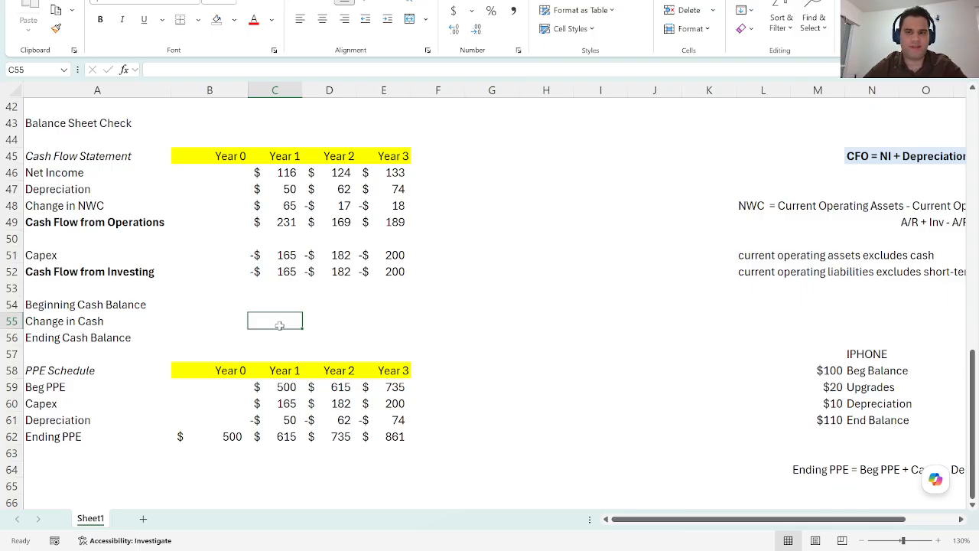
{"action": "scroll", "coordinate": [280, 325], "scroll_direction": "up", "scroll_amount": 11}
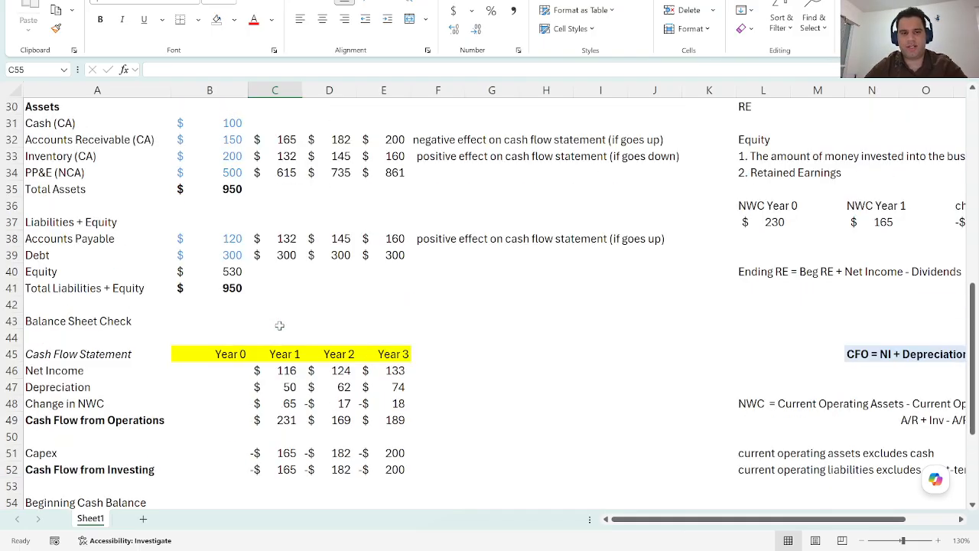
{"action": "scroll", "coordinate": [280, 325], "scroll_direction": "up", "scroll_amount": 3}
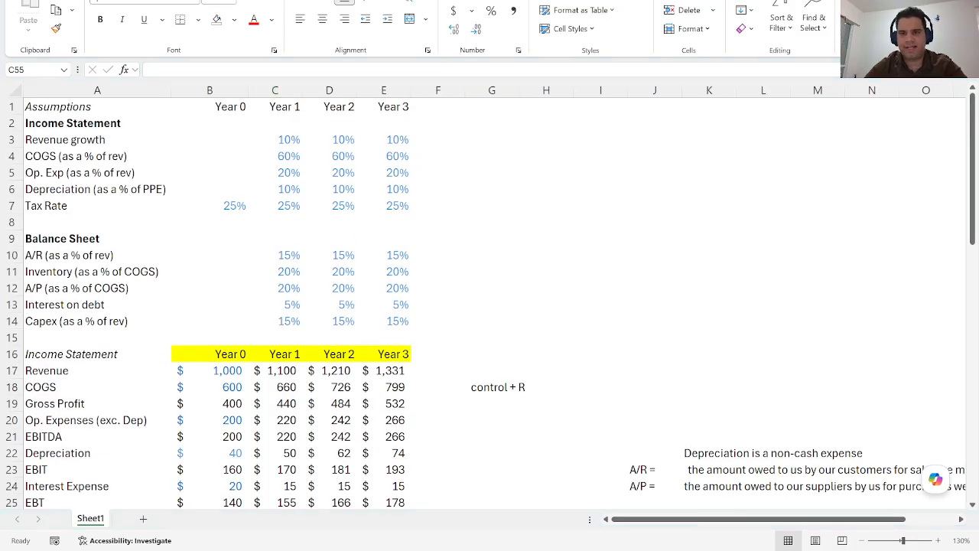
{"action": "scroll", "coordinate": [280, 326], "scroll_direction": "down", "scroll_amount": 8}
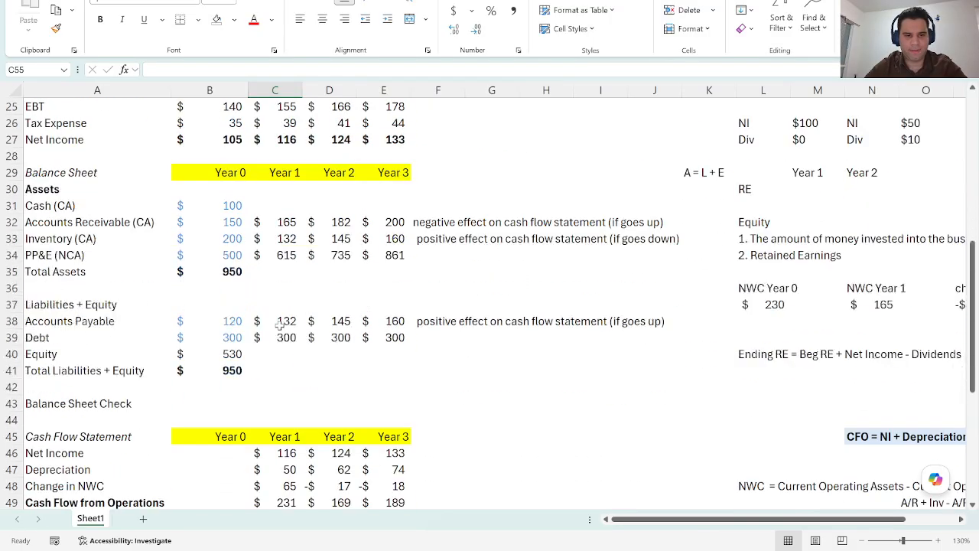
{"action": "scroll", "coordinate": [280, 325], "scroll_direction": "down", "scroll_amount": 3}
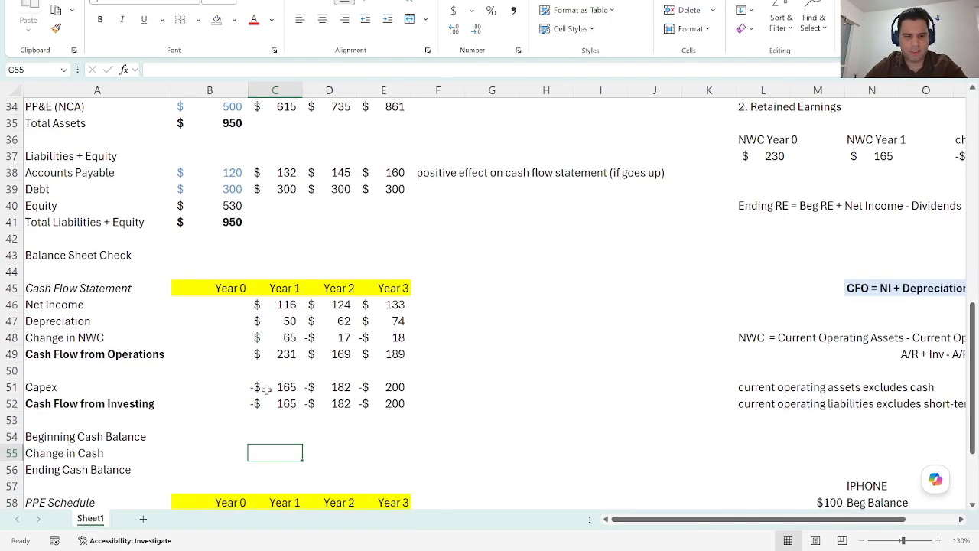
- Link the Year 0 Ending Cash Balance in B56 to the balance sheet's Year 0 Cash with =B31
{"action": "left_click", "coordinate": [212, 469]}
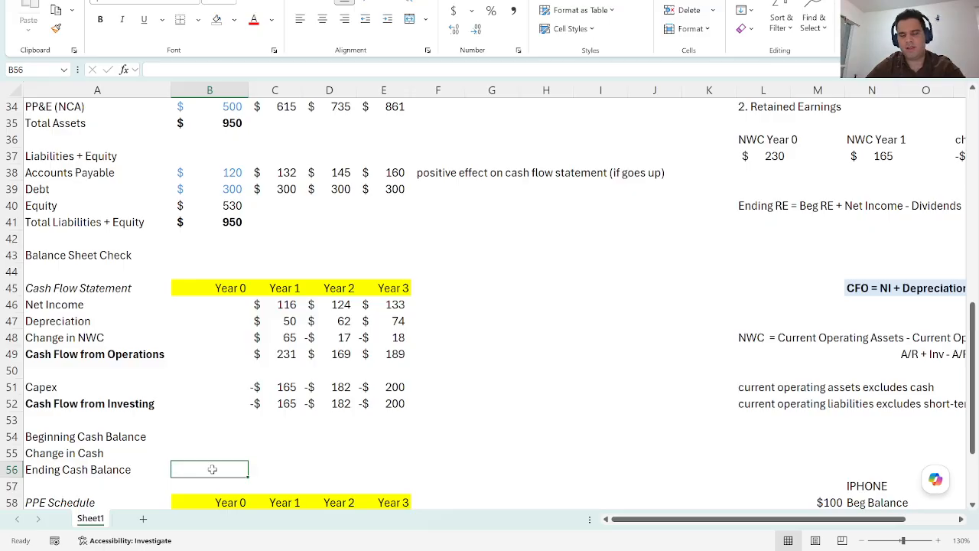
{"action": "type", "text": "="}
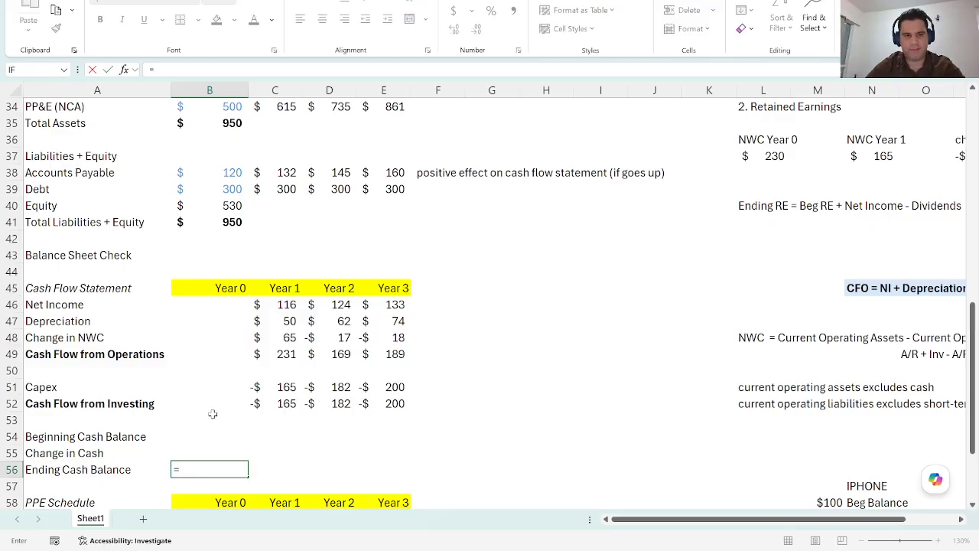
{"action": "scroll", "coordinate": [191, 337], "scroll_direction": "up", "scroll_amount": 2}
{"action": "left_click", "coordinate": [200, 156]}
{"action": "key", "text": "Return"}
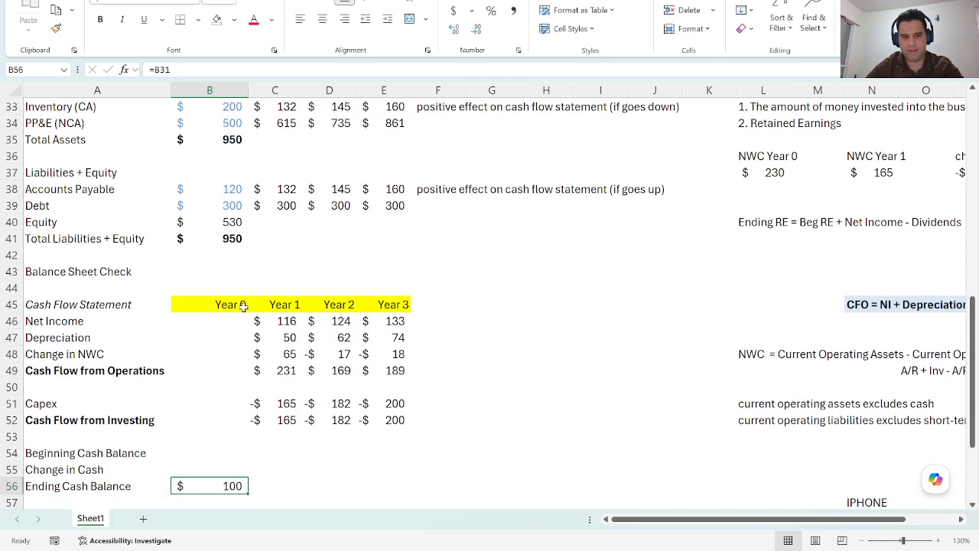
- Set the Year 1 Beginning Cash Balance in C54 to the Year 0 Ending Cash Balance with =B56
{"action": "left_click", "coordinate": [280, 454]}
{"action": "type", "text": "="}
{"action": "key", "text": "Down"}
{"action": "key", "text": "Down"}
{"action": "key", "text": "Left"}
{"action": "key", "text": "Return"}
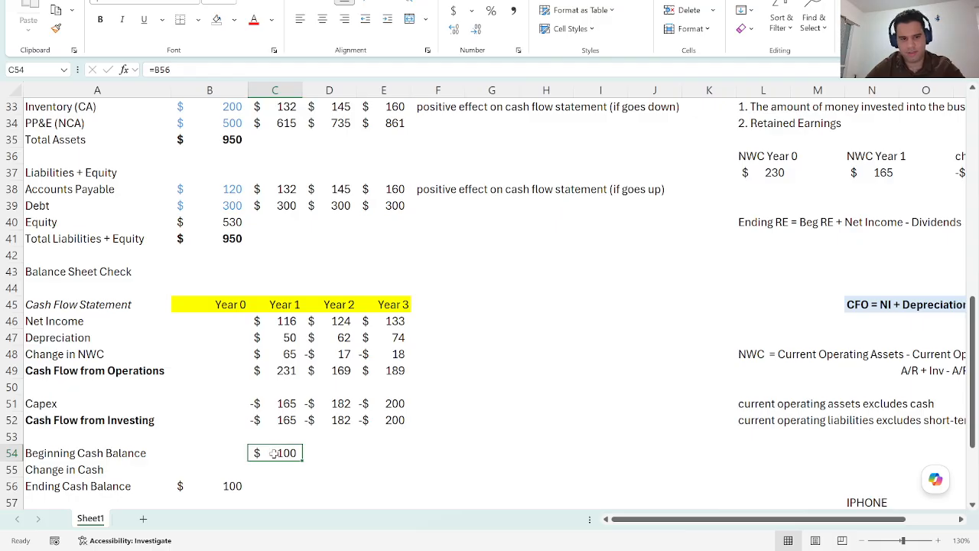
- Compute the Year 1 Change in Cash in C55 as operating plus investing cash flow with =C49+C52
{"action": "left_click", "coordinate": [277, 470]}
{"action": "type", "text": "="}
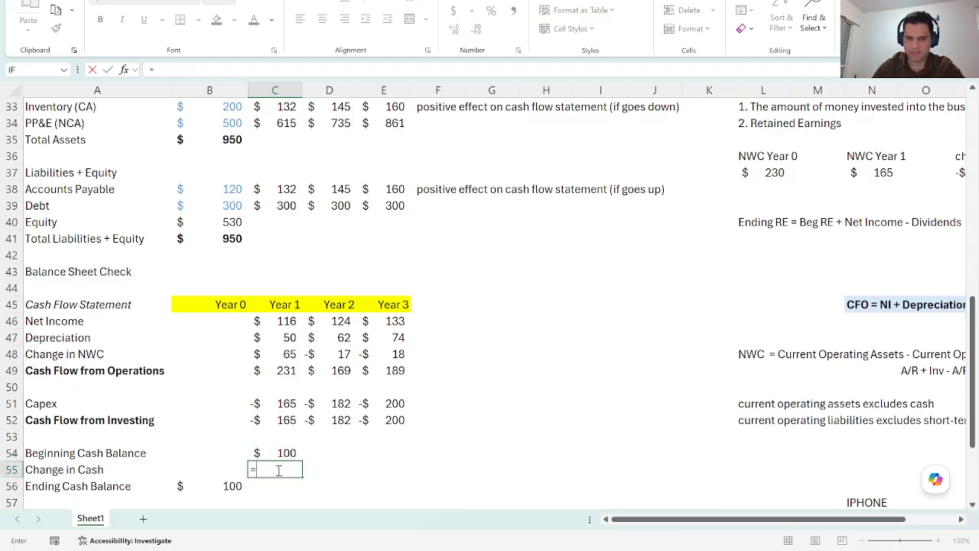
{"action": "key", "text": "Up"}
{"action": "key", "text": "Up"}
{"action": "key", "text": "Up"}
{"action": "key", "text": "Up"}
{"action": "key", "text": "Up"}
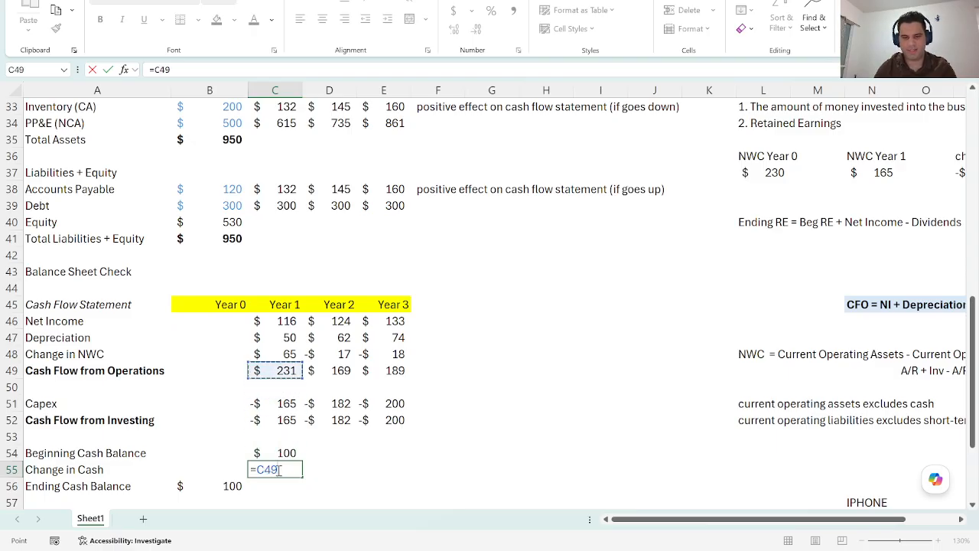
{"action": "type", "text": "+"}
{"action": "key", "text": "Up"}
{"action": "key", "text": "Up"}
{"action": "key", "text": "Up"}
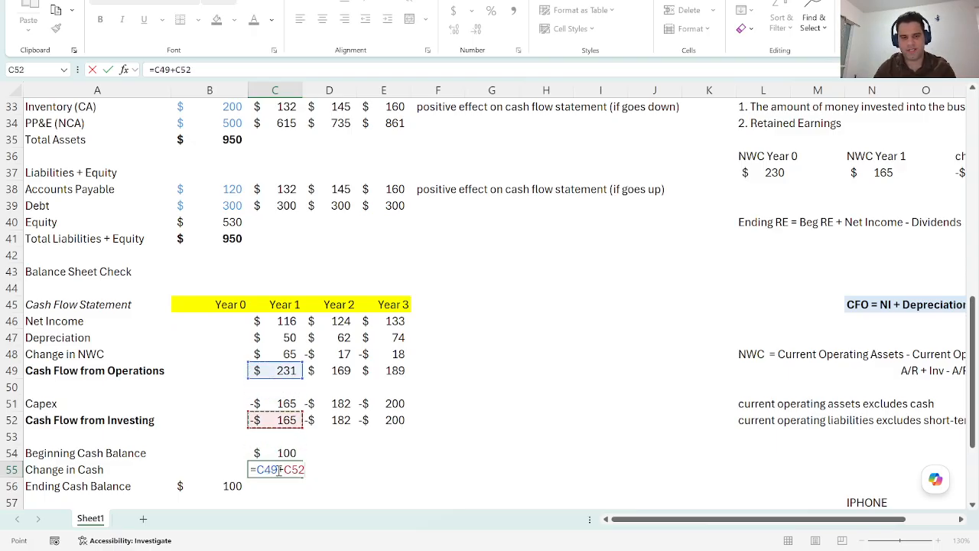
{"action": "key", "text": "ctrl+Return"}
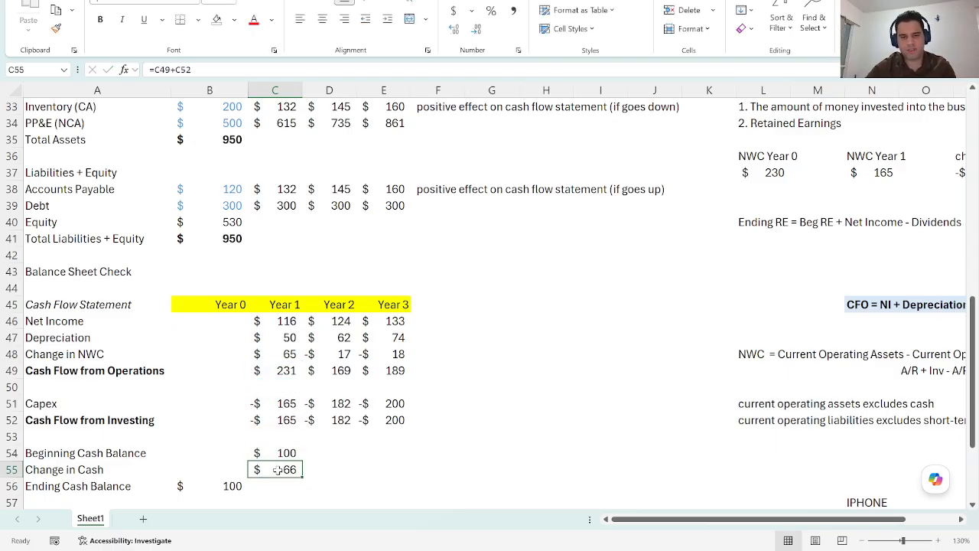
- Compute the Year 1 Ending Cash Balance in C56 with =SUM(C54:C55)
{"action": "left_click", "coordinate": [525, 454]}
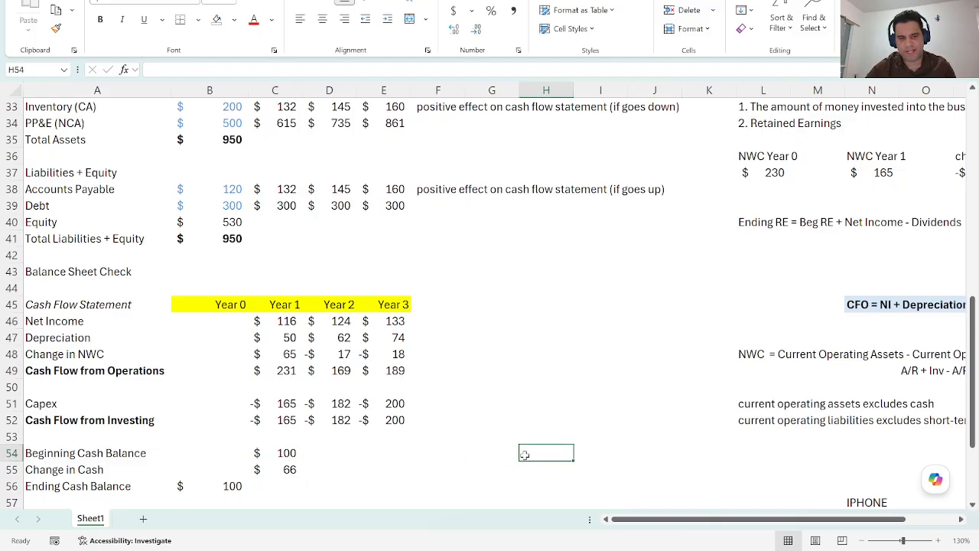
{"action": "left_click", "coordinate": [276, 487]}
{"action": "key", "text": "alt+equal"}
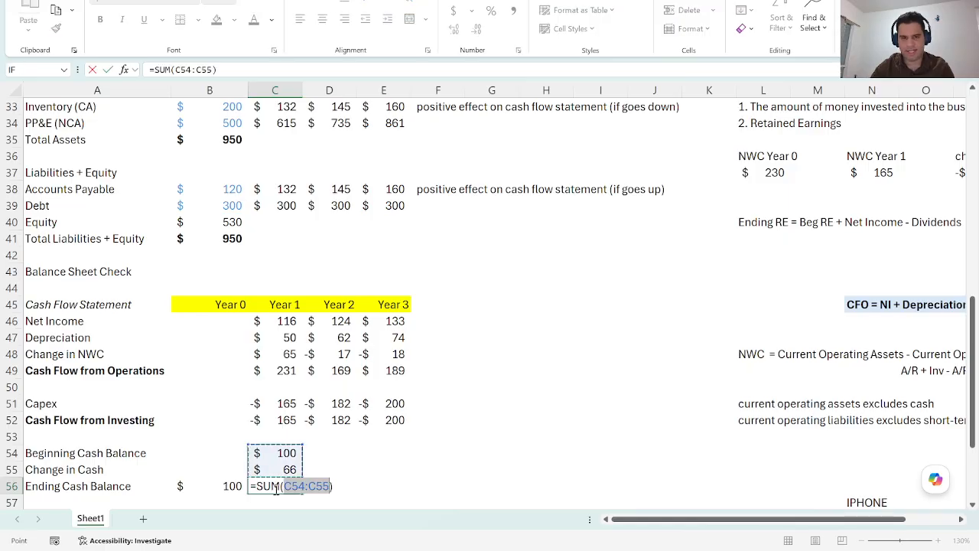
{"action": "key", "text": "ctrl+Return"}
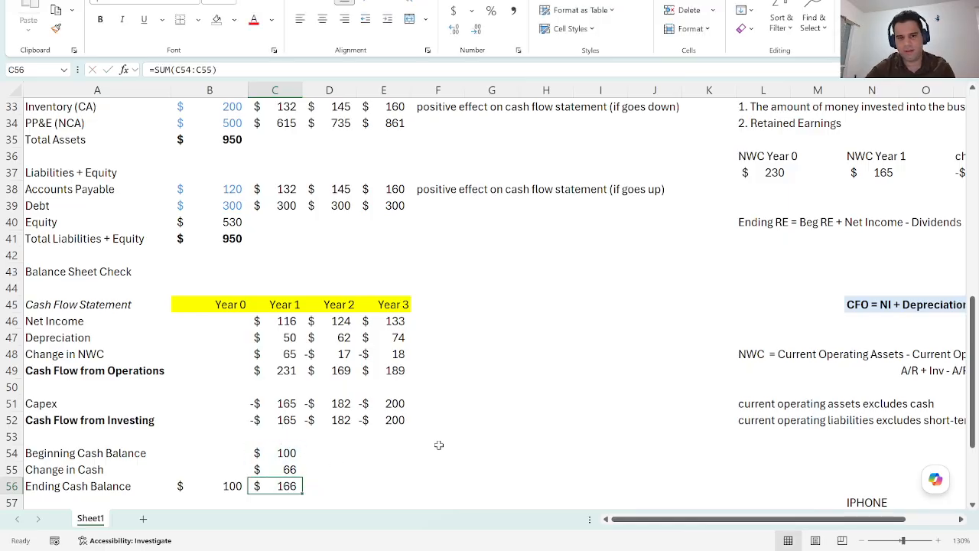
- Set the Year 2 Beginning Cash Balance in D54 to the Year 1 Ending Cash Balance with =C56
{"action": "left_click", "coordinate": [334, 451]}
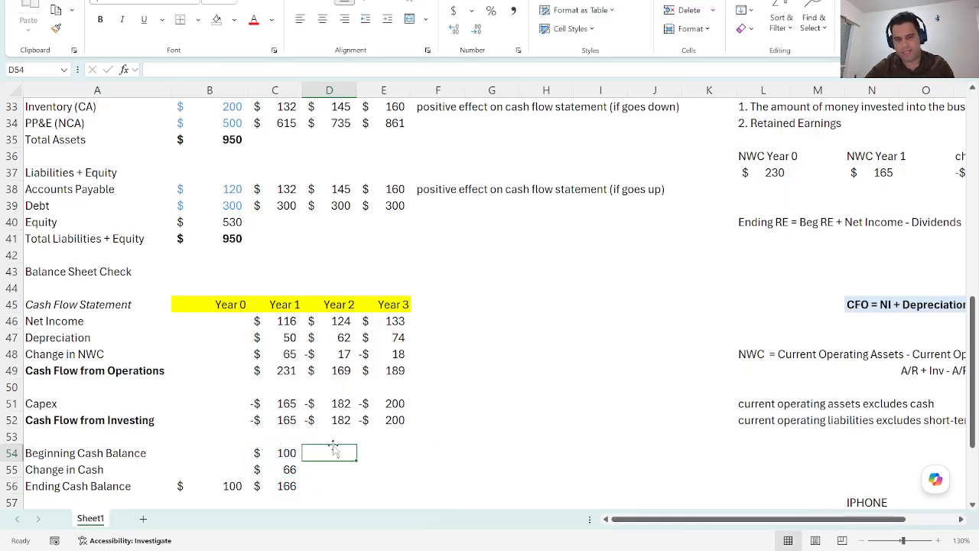
{"action": "type", "text": "="}
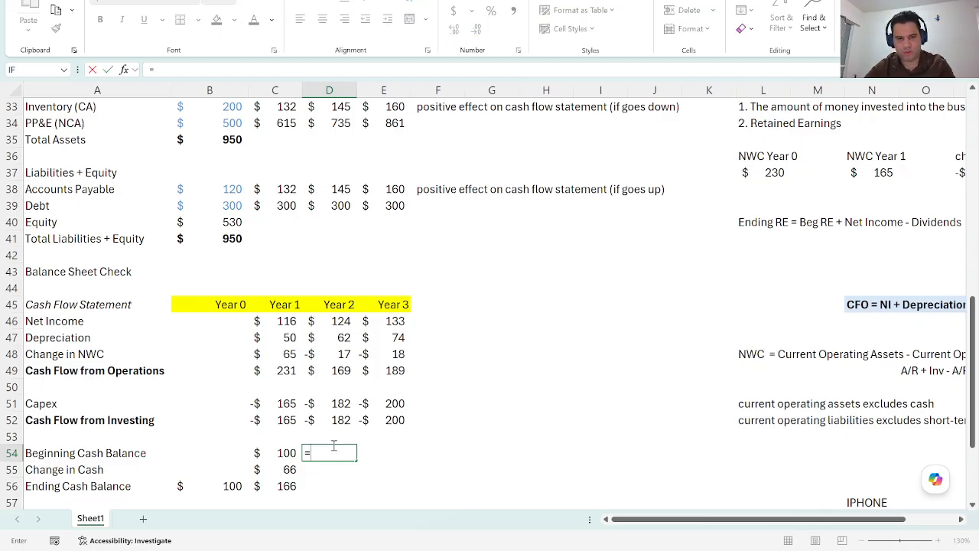
{"action": "left_click", "coordinate": [283, 486]}
{"action": "key", "text": "Return"}
{"action": "left_click", "coordinate": [334, 452]}
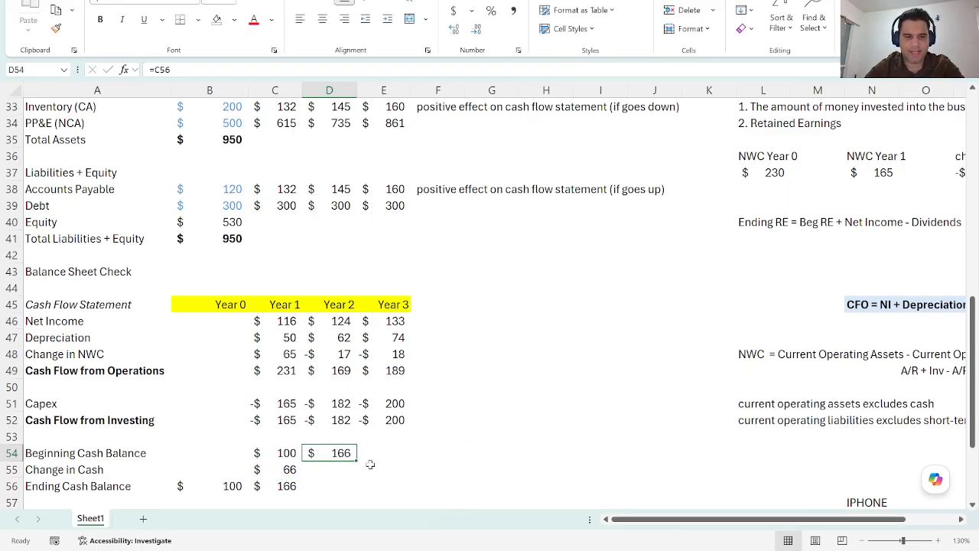
- Fill the Change in Cash formula from C55 into Year 2 and sum D54 and D55 into the Ending Cash Balance in D56
{"action": "left_click", "coordinate": [326, 470]}
{"action": "left_click_drag", "start_coordinate": [295, 473], "coordinate": [334, 469]}
{"action": "key", "text": "ctrl+r"}
{"action": "left_click", "coordinate": [336, 483]}
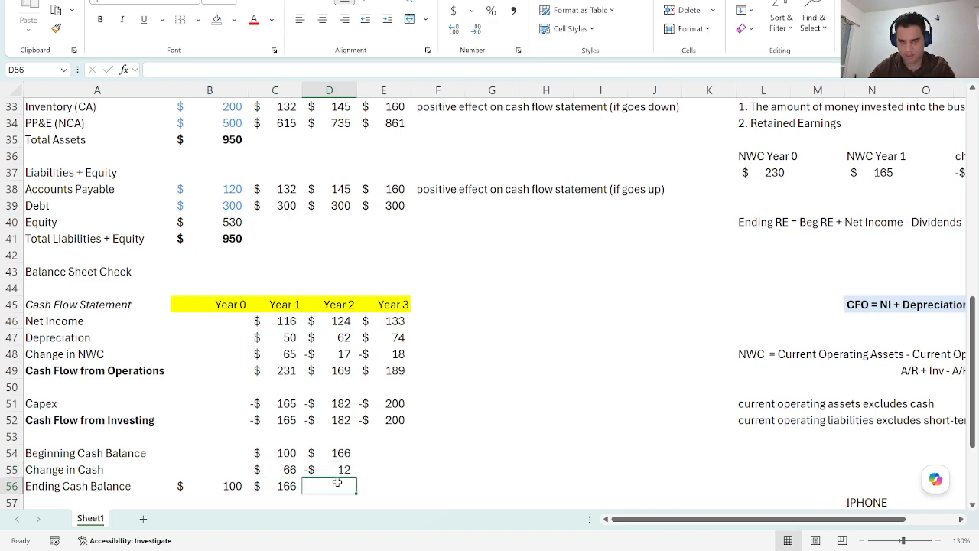
{"action": "key", "text": "alt+equal"}
{"action": "key", "text": "ctrl+Return"}
- Fill the Year 2 Beginning Cash, Change in Cash and Ending Cash formulas in D54:D56 across to Year 3
{"action": "key", "text": "Up"}
{"action": "key", "text": "Up"}
{"action": "key", "text": "shift+Down"}
{"action": "key", "text": "shift+Down"}
{"action": "key", "text": "Right"}
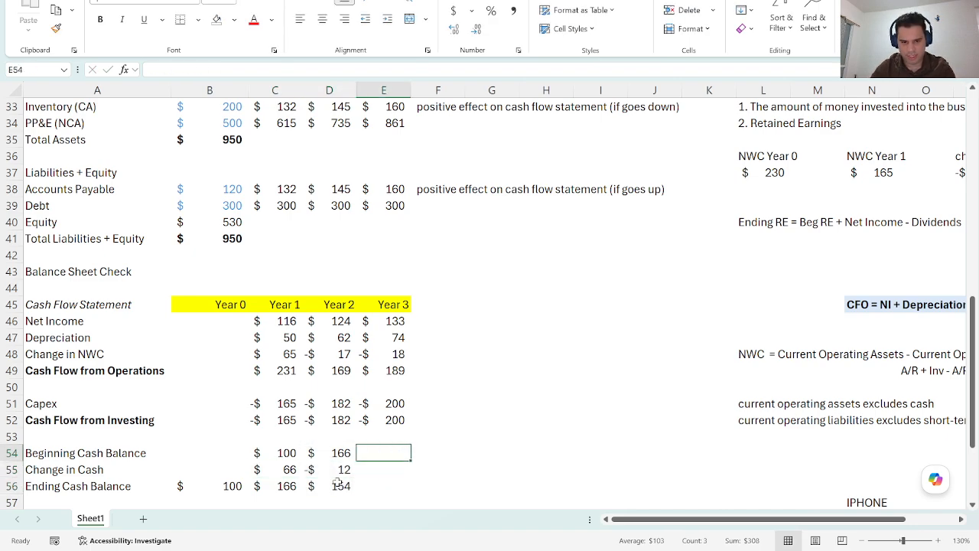
{"action": "key", "text": "Left"}
{"action": "key", "text": "shift+Down"}
{"action": "key", "text": "shift+Down"}
{"action": "key", "text": "shift+Right"}
{"action": "key", "text": "ctrl+r"}
{"action": "left_click", "coordinate": [490, 431]}
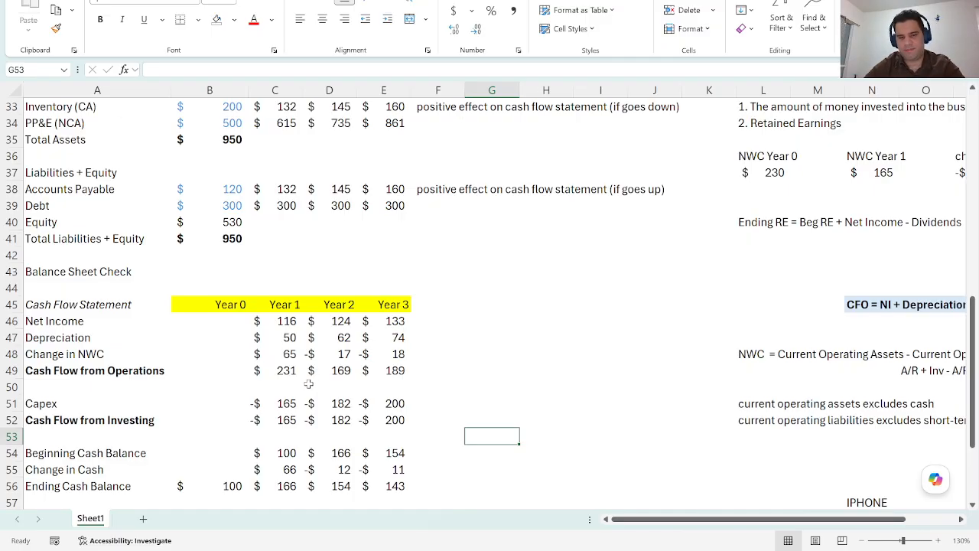
- Compare Cash Flow from Operations with Cash Flow from Investing for Years 2 and 3
{"action": "left_click_drag", "start_coordinate": [313, 372], "coordinate": [375, 373]}
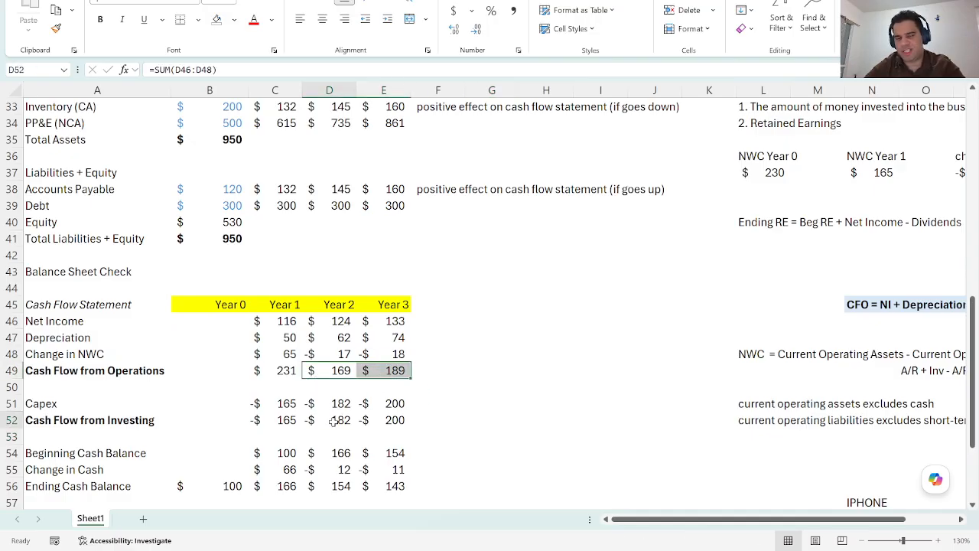
{"action": "left_click_drag", "start_coordinate": [336, 419], "coordinate": [391, 420]}
{"action": "left_click", "coordinate": [579, 404]}
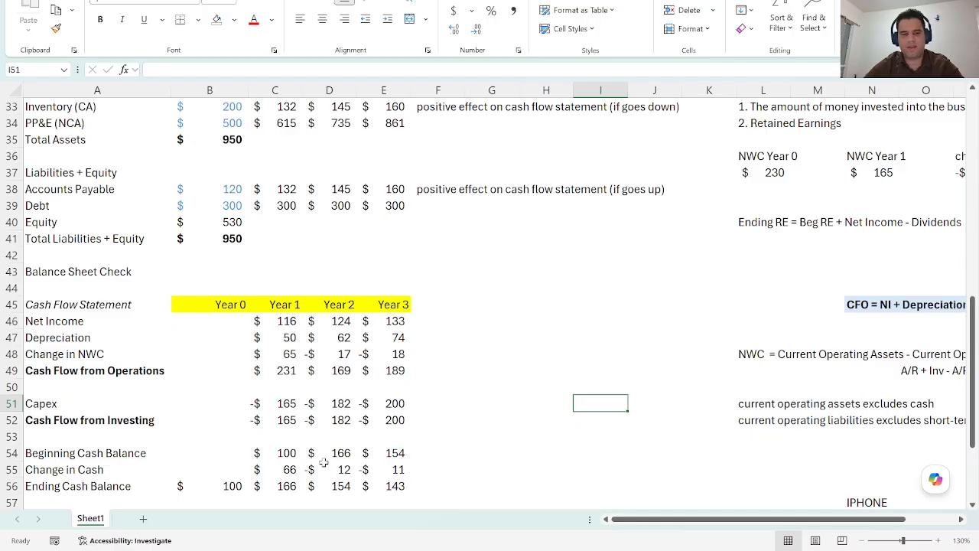
- Link Year 1 Cash in C31 to the Ending Cash Balance with =C56 and fill it across to Year 3
{"action": "left_click", "coordinate": [227, 487]}
{"action": "left_click_drag", "start_coordinate": [227, 487], "coordinate": [367, 482]}
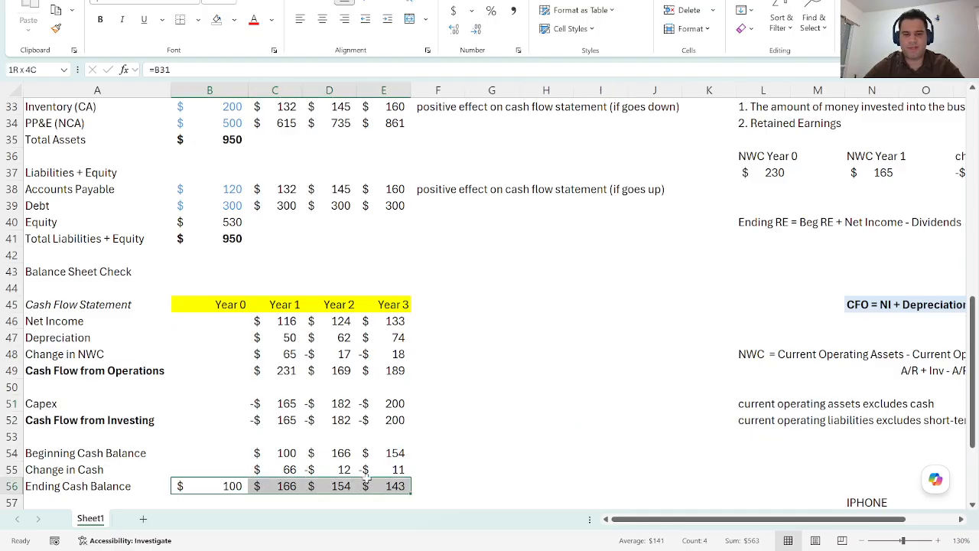
{"action": "scroll", "coordinate": [315, 373], "scroll_direction": "up", "scroll_amount": 2}
{"action": "left_click", "coordinate": [263, 172]}
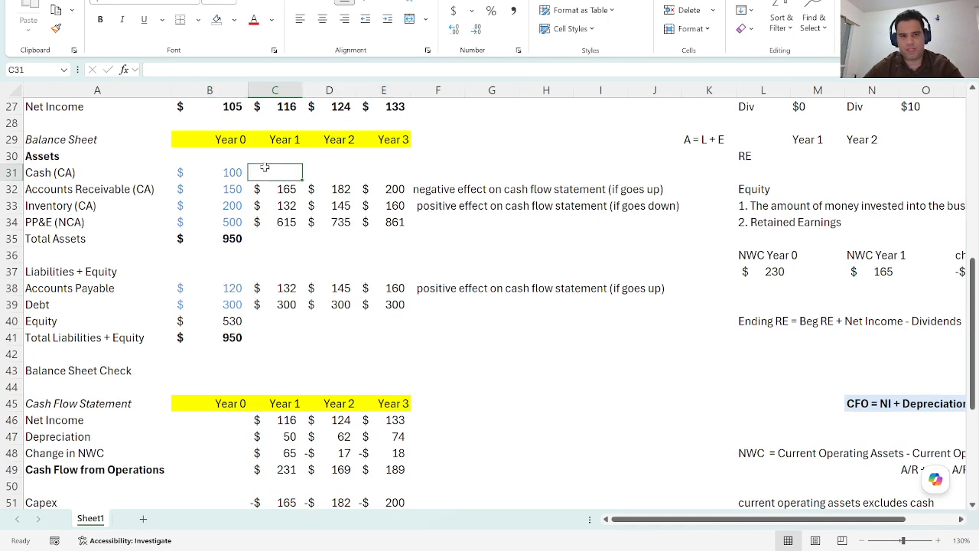
{"action": "type", "text": "="}
{"action": "scroll", "coordinate": [302, 306], "scroll_direction": "down", "scroll_amount": 3}
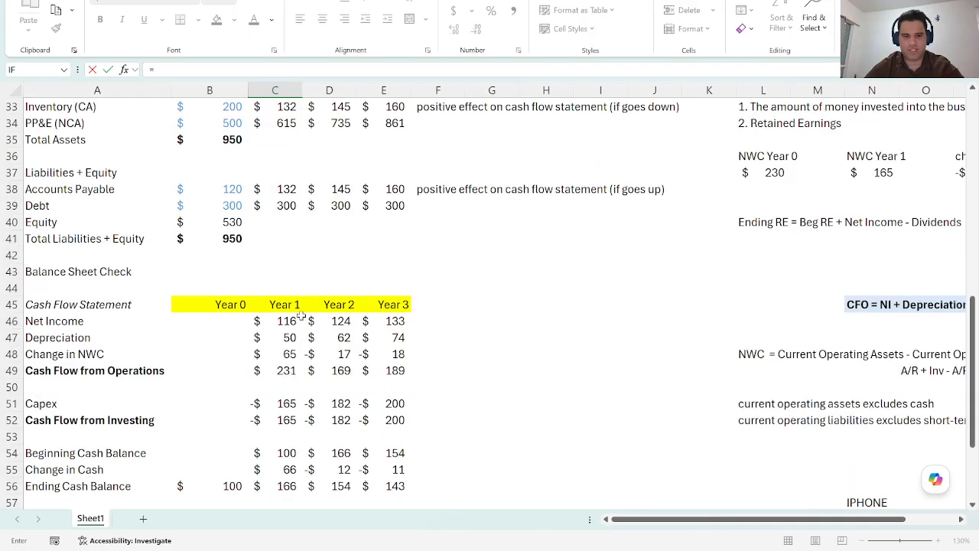
{"action": "left_click", "coordinate": [283, 436]}
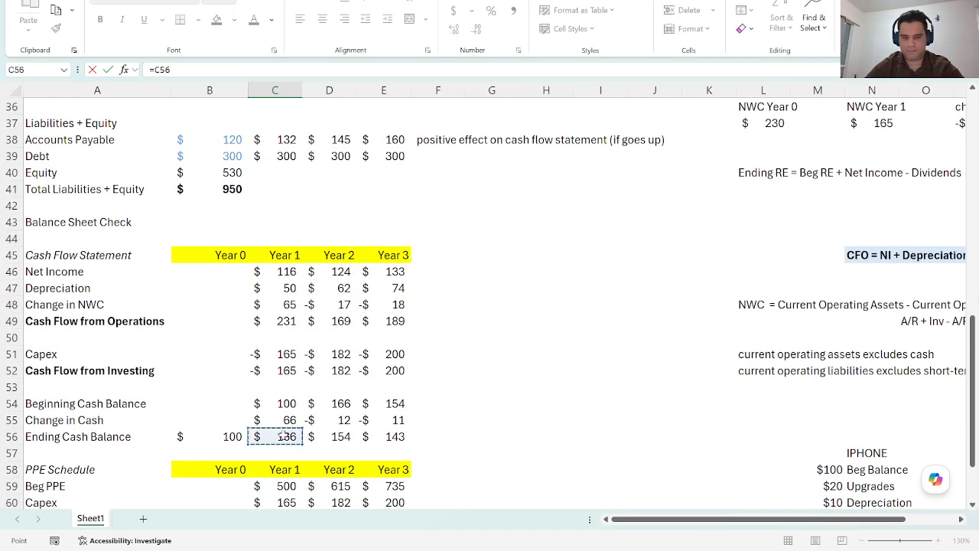
{"action": "key", "text": "Return"}
{"action": "left_click_drag", "start_coordinate": [302, 213], "coordinate": [402, 217]}
- Total the Year 1 assets in C35 with =SUM(C31:C34) and fill the formula across to Year 3
{"action": "left_click", "coordinate": [292, 271]}
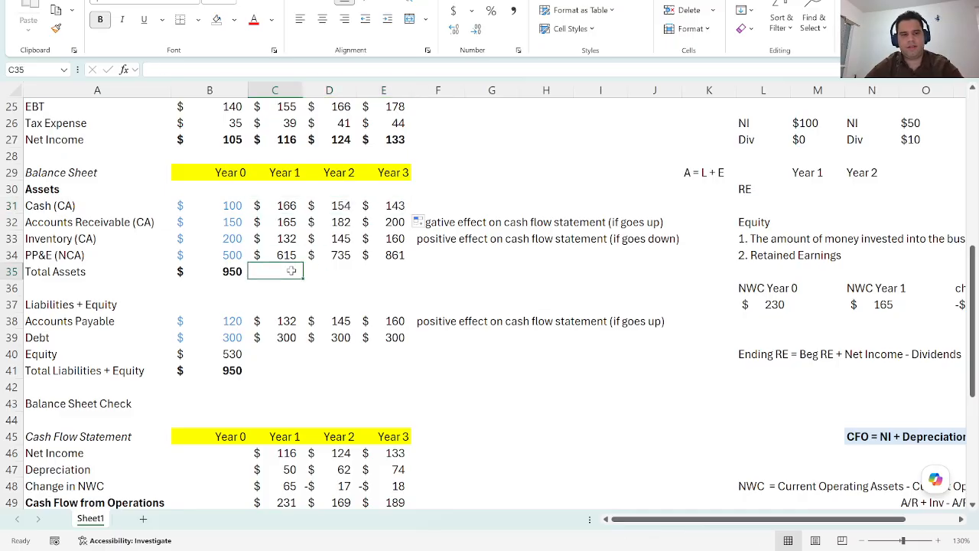
{"action": "key", "text": "alt+equal"}
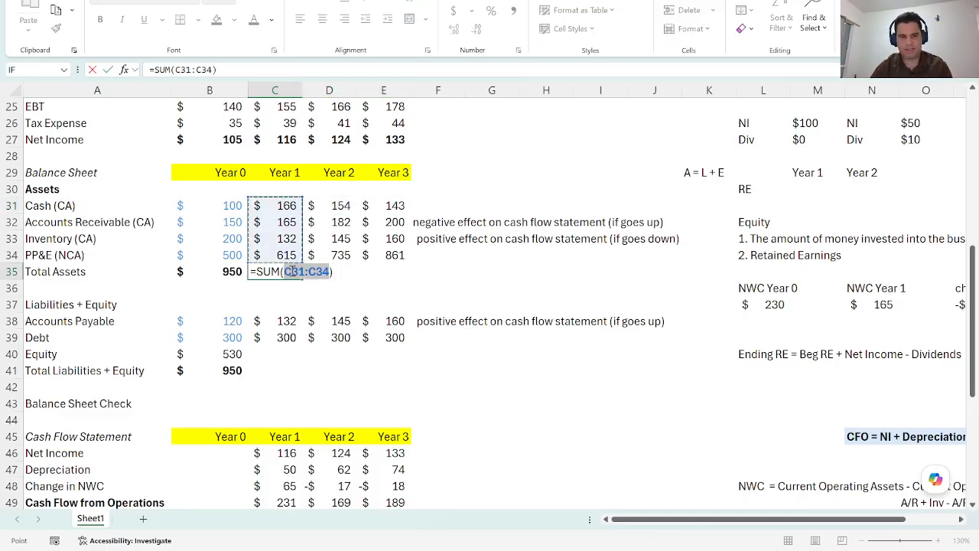
{"action": "key", "text": "ctrl+Return"}
{"action": "key", "text": "shift+Right"}
{"action": "key", "text": "shift+Right"}
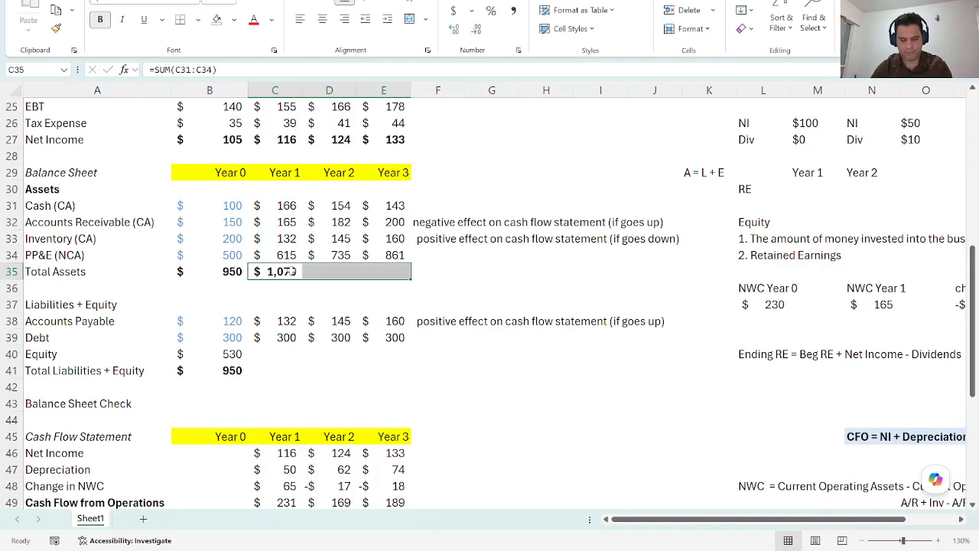
{"action": "key", "text": "ctrl+r"}
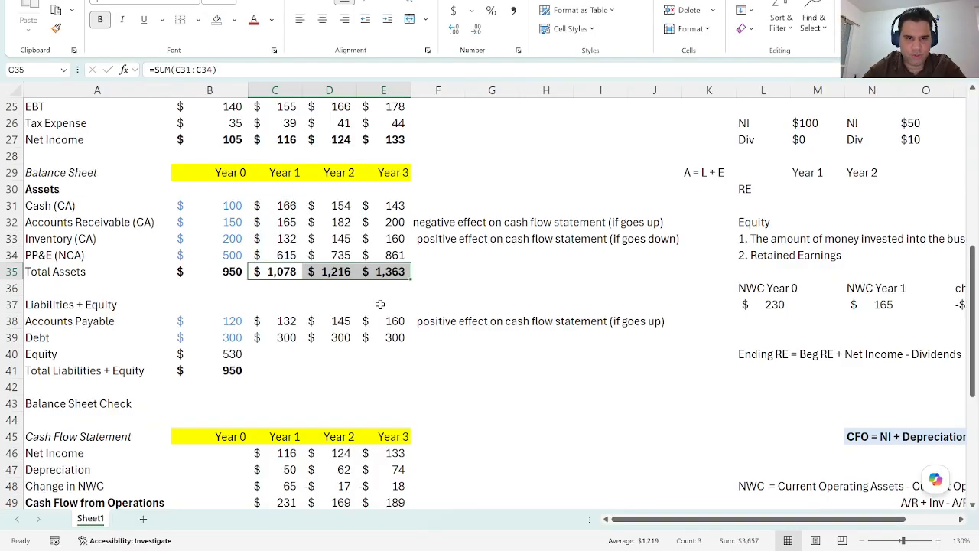
{"action": "left_click", "coordinate": [387, 304]}
- Fill the Year 0 Equity formula in B40 across Years 1 to 3 and check the copied Year 2 formula
{"action": "left_click", "coordinate": [291, 354]}
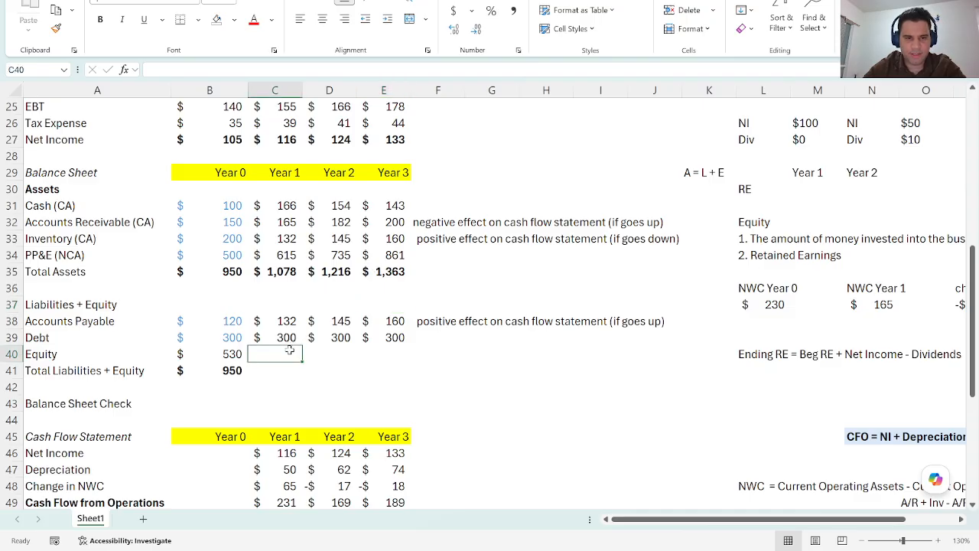
{"action": "left_click", "coordinate": [222, 355]}
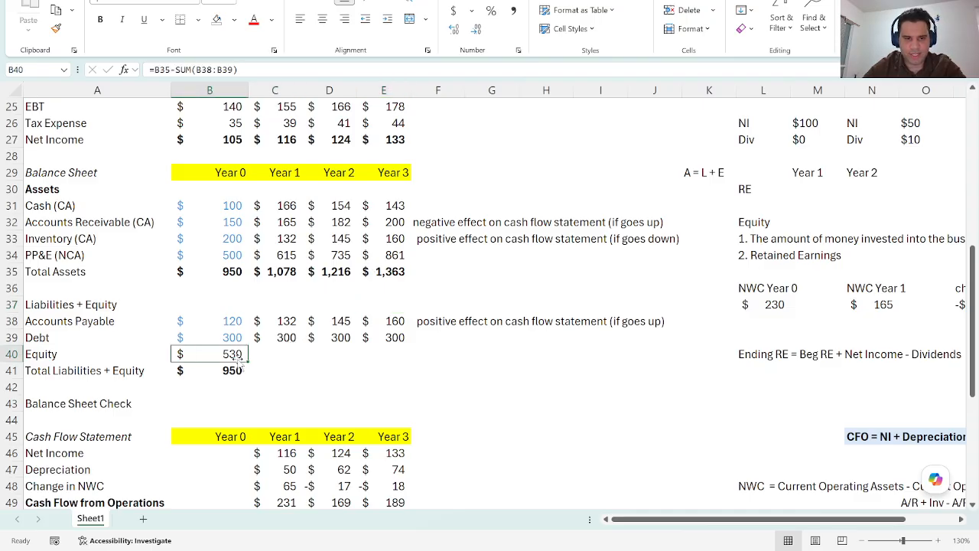
{"action": "left_click_drag", "start_coordinate": [243, 361], "coordinate": [388, 362]}
{"action": "left_click", "coordinate": [374, 366]}
{"action": "left_click", "coordinate": [343, 356]}
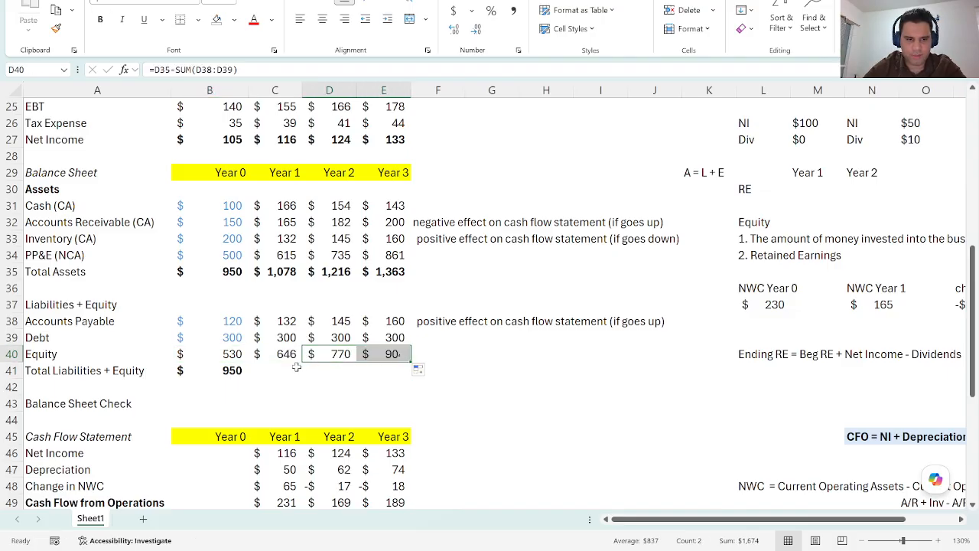
- Fill the Year 0 Total Liabilities + Equity formula in B41 across Years 1 to 3
{"action": "left_click", "coordinate": [274, 369]}
{"action": "left_click", "coordinate": [239, 369]}
{"action": "left_click_drag", "start_coordinate": [248, 378], "coordinate": [405, 375]}
{"action": "left_click", "coordinate": [498, 373]}
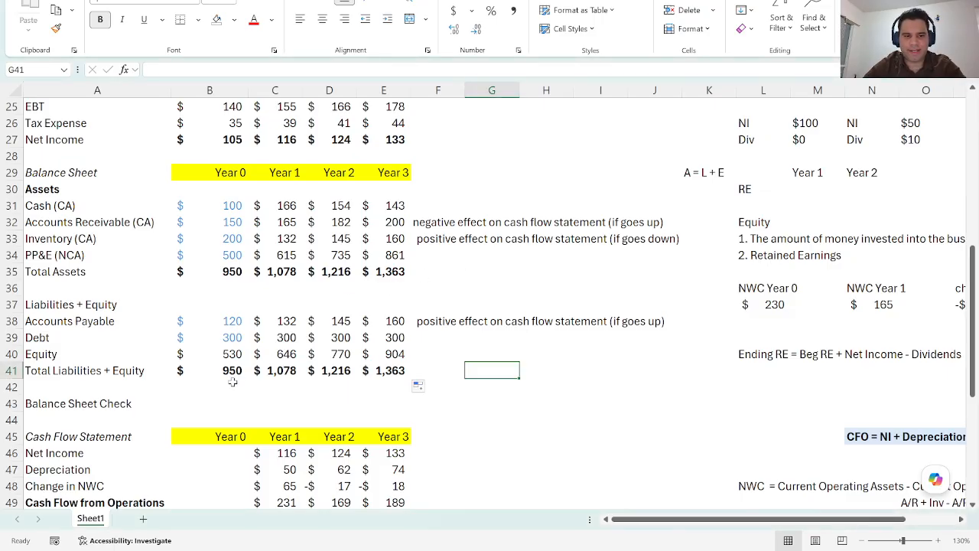
- Build the Balance Sheet Check in B43 with =B35-B41 and fill it across to Year 3
{"action": "left_click", "coordinate": [212, 400]}
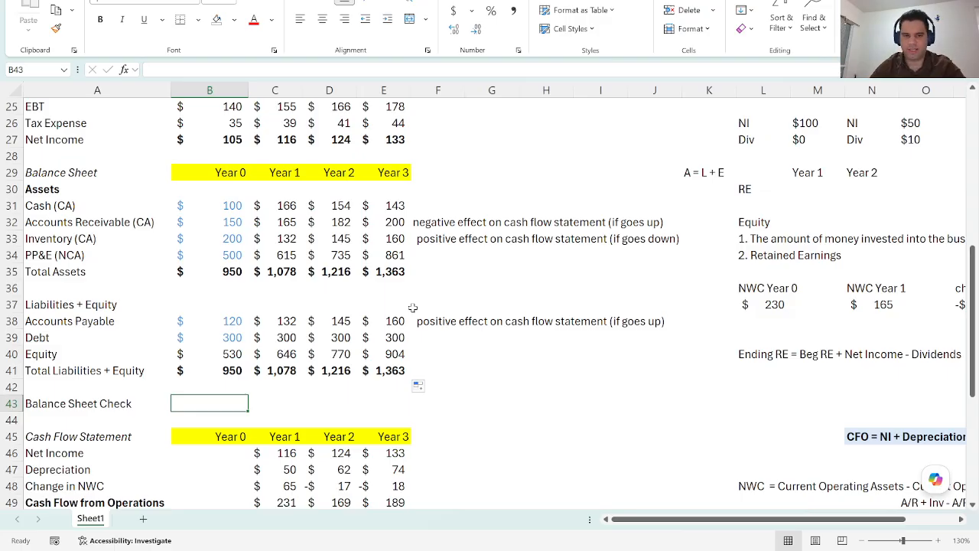
{"action": "type", "text": "="}
{"action": "key", "text": "Up"}
{"action": "key", "text": "Up"}
{"action": "key", "text": "Up"}
{"action": "key", "text": "Up"}
{"action": "key", "text": "Up"}
{"action": "key", "text": "Up"}
{"action": "key", "text": "Up"}
{"action": "key", "text": "Up"}
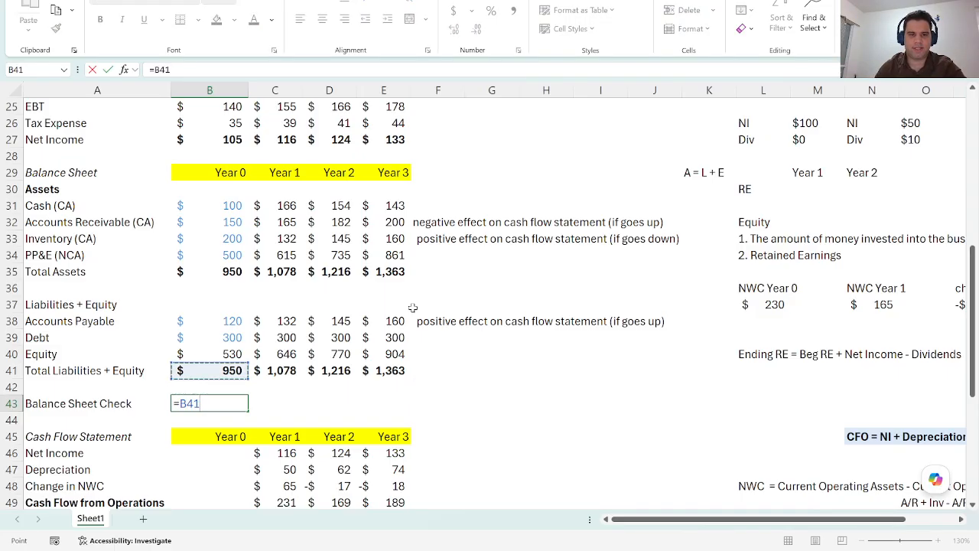
{"action": "type", "text": "-"}
{"action": "key", "text": "Up"}
{"action": "key", "text": "Up"}
{"action": "key", "text": "ctrl+Return"}
{"action": "key", "text": "shift+Right"}
{"action": "key", "text": "shift+Right"}
{"action": "key", "text": "shift+Right"}
{"action": "key", "text": "ctrl+r"}
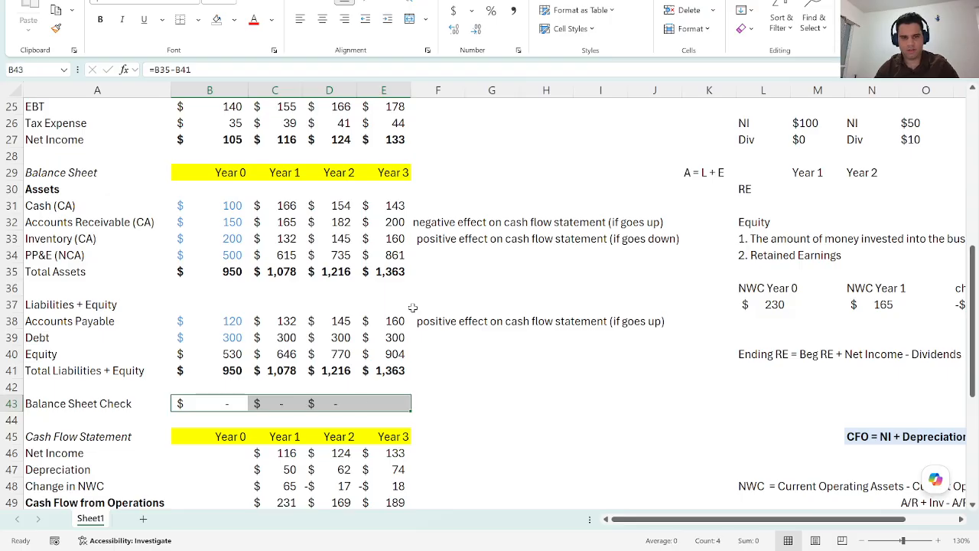
{"action": "left_click", "coordinate": [453, 354]}
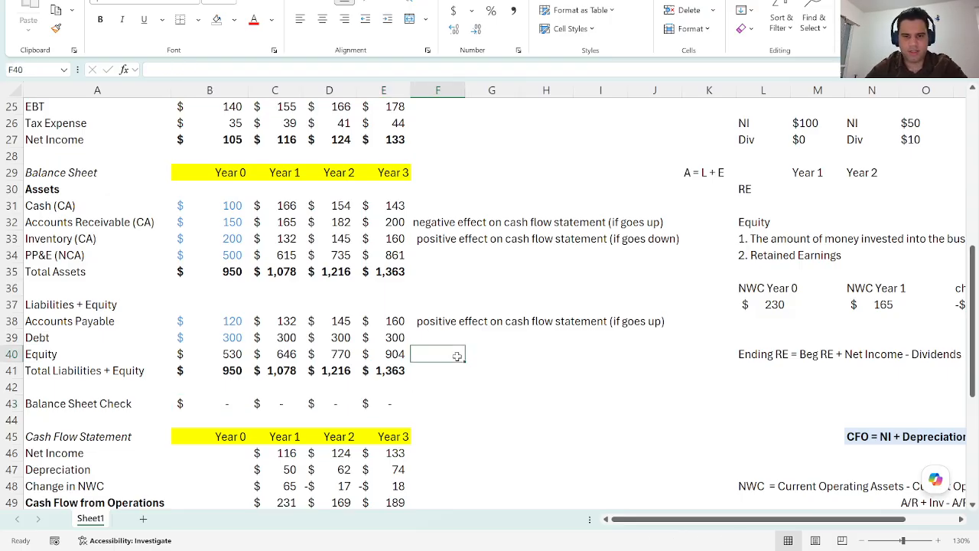
- Review the income statement, balance sheet and side notes on equity, including the ending retained earnings formula in L40
{"action": "scroll", "coordinate": [453, 353], "scroll_direction": "up", "scroll_amount": 2}
{"action": "scroll", "coordinate": [454, 353], "scroll_direction": "up", "scroll_amount": 5}
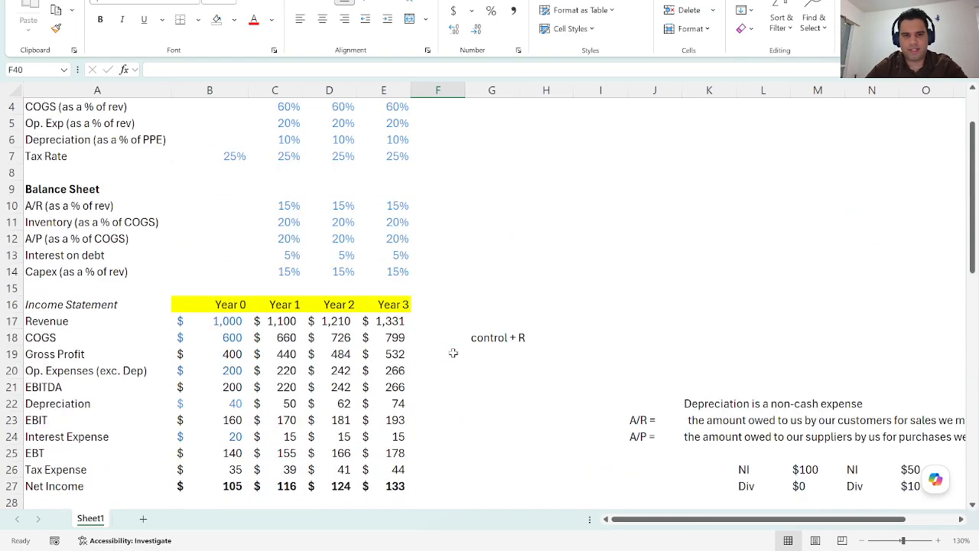
{"action": "scroll", "coordinate": [450, 346], "scroll_direction": "down", "scroll_amount": 5}
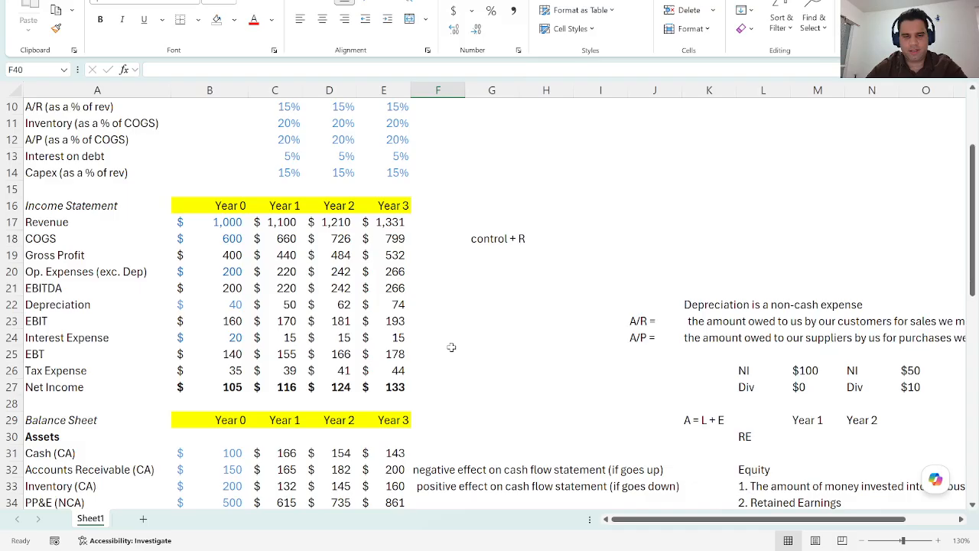
{"action": "left_click_drag", "start_coordinate": [650, 520], "coordinate": [700, 523]}
{"action": "scroll", "coordinate": [673, 423], "scroll_direction": "up", "scroll_amount": 1}
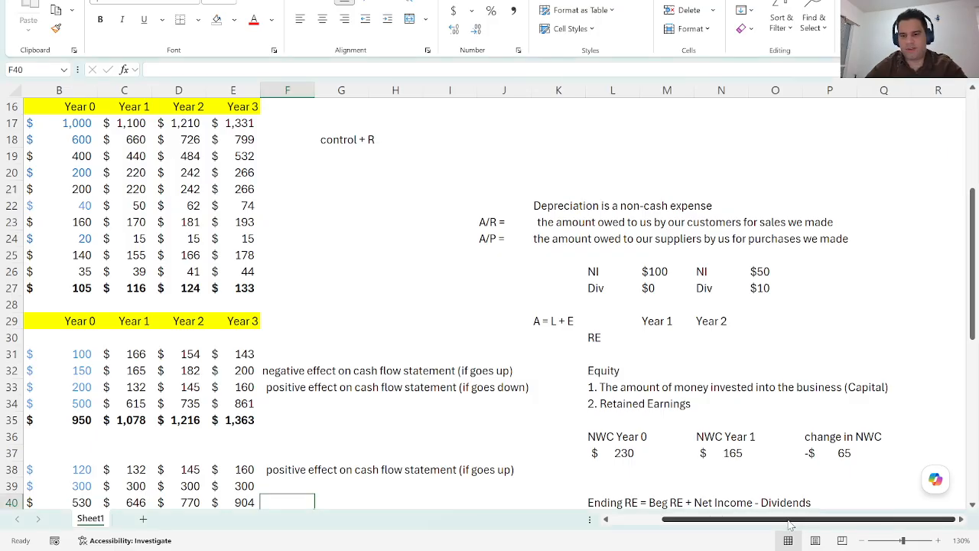
{"action": "left_click_drag", "start_coordinate": [762, 519], "coordinate": [711, 521]}
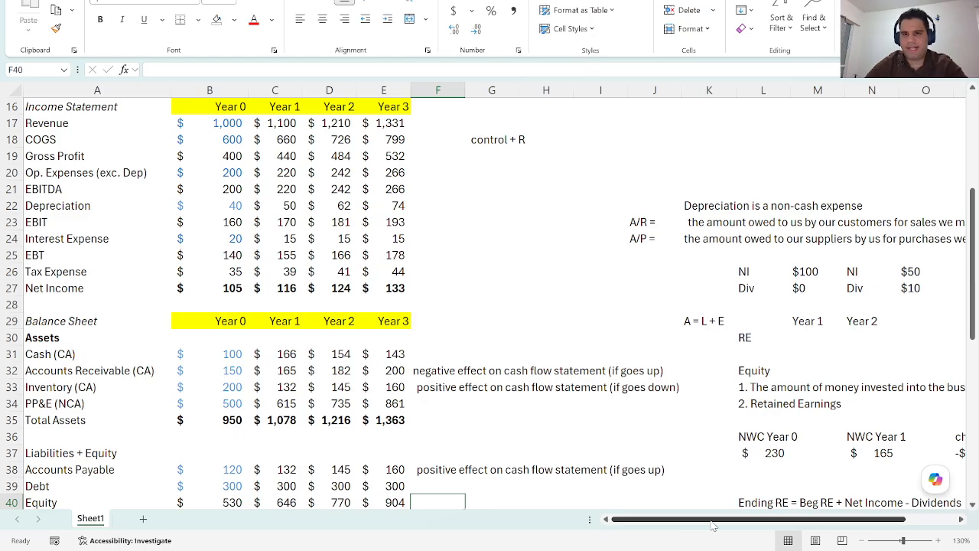
{"action": "left_click_drag", "start_coordinate": [711, 525], "coordinate": [741, 498]}
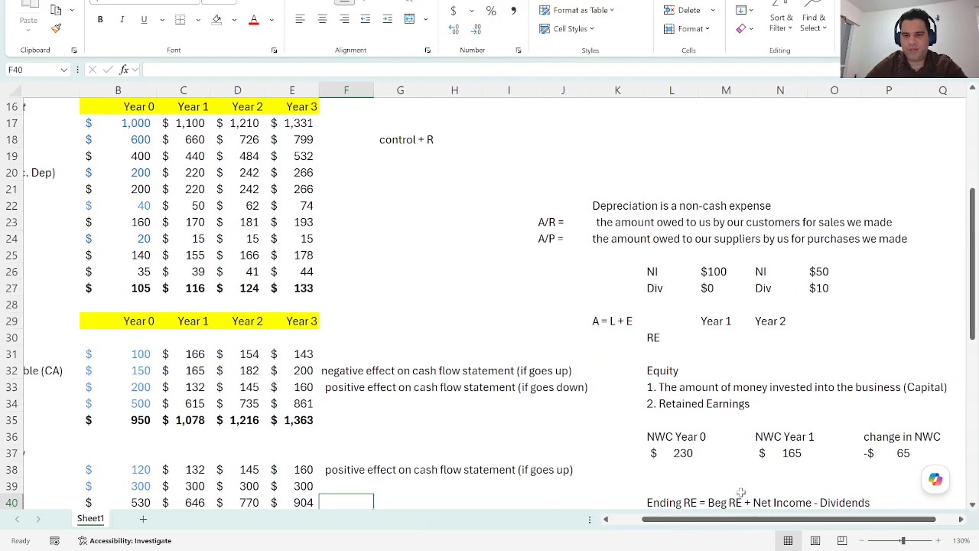
{"action": "scroll", "coordinate": [747, 446], "scroll_direction": "down", "scroll_amount": 1}
{"action": "left_click_drag", "start_coordinate": [677, 454], "coordinate": [836, 453]}
{"action": "key", "text": "alt+Tab"}
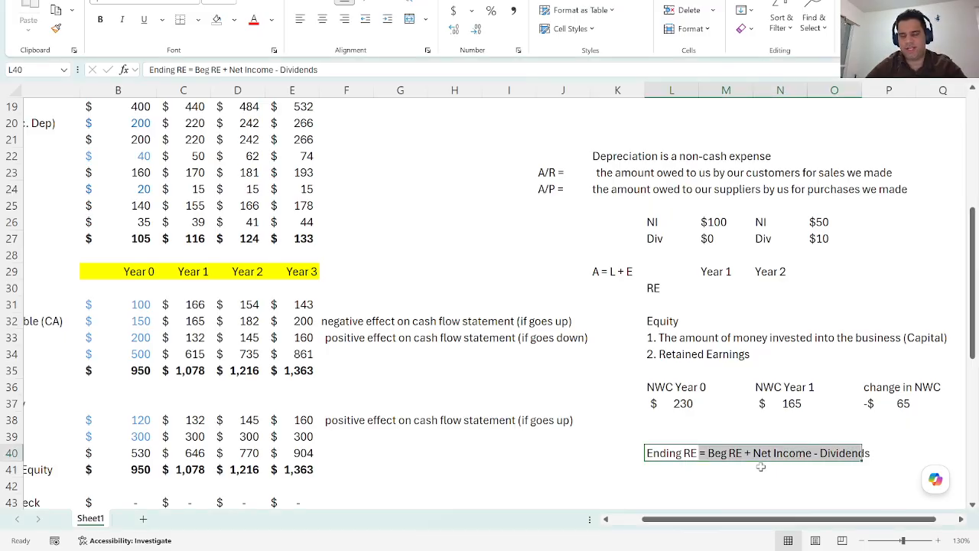
{"action": "left_click_drag", "start_coordinate": [707, 523], "coordinate": [677, 521]}
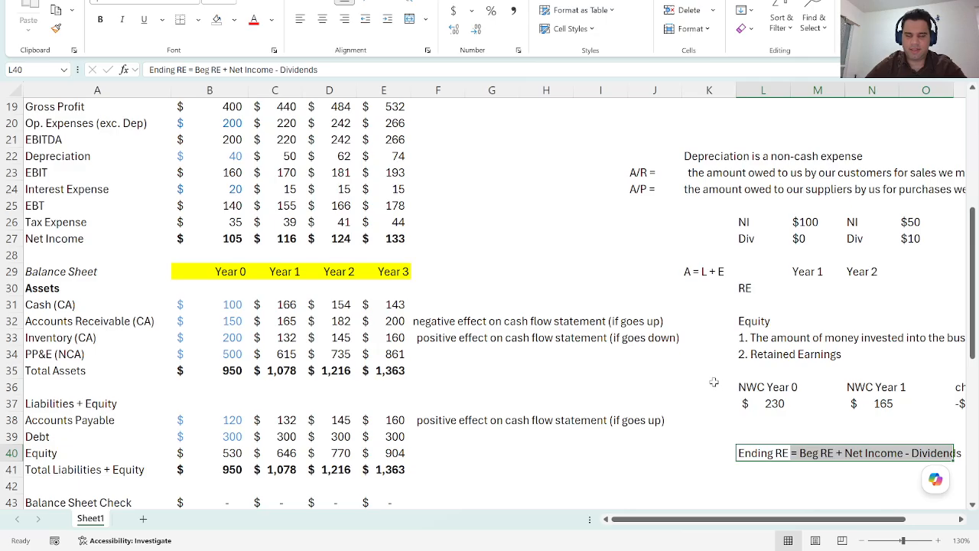
- Calculate Year 1 retained earnings in M30 with =B40+C27-0 and compare it with Year 1 Equity in C40
{"action": "left_click", "coordinate": [814, 287]}
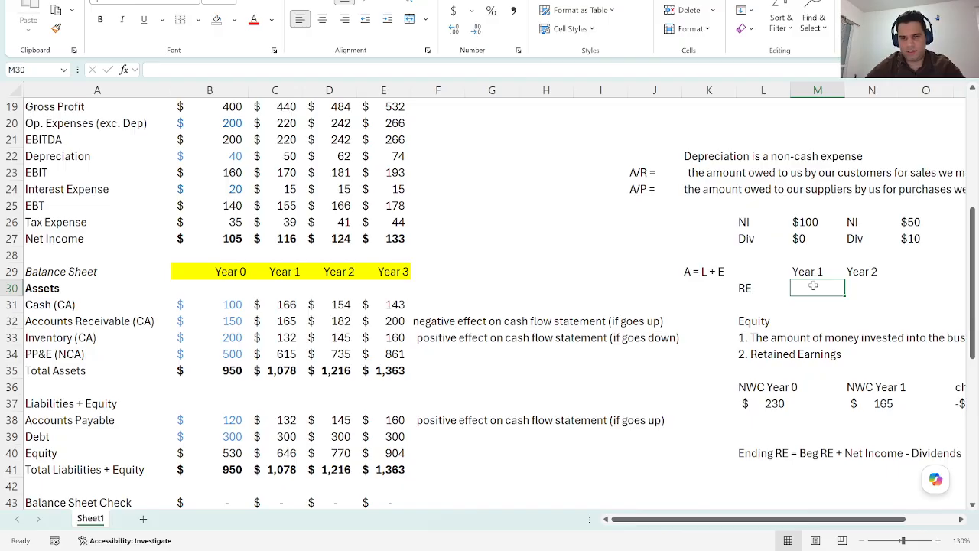
{"action": "type", "text": "="}
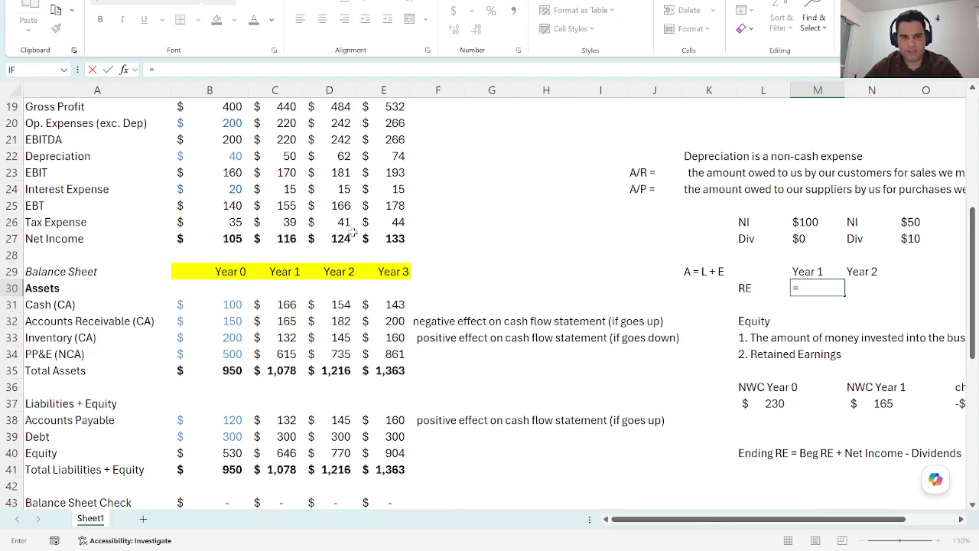
{"action": "scroll", "coordinate": [290, 238], "scroll_direction": "down", "scroll_amount": 1}
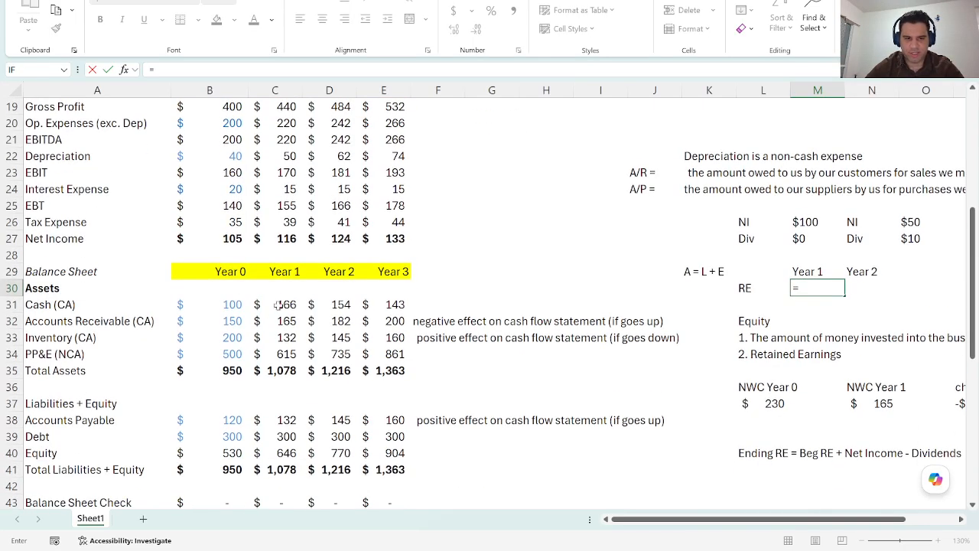
{"action": "left_click", "coordinate": [237, 451]}
{"action": "type", "text": "+"}
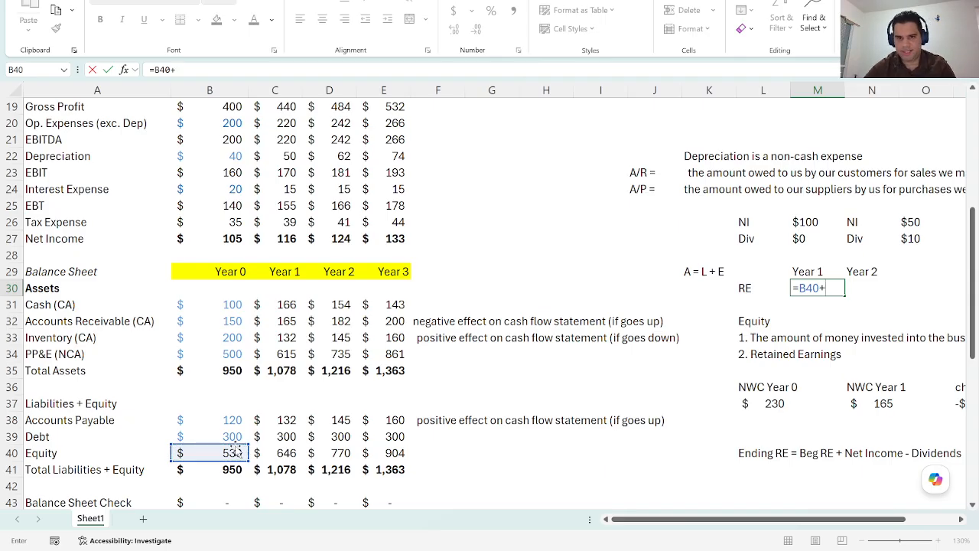
{"action": "left_click", "coordinate": [277, 239]}
{"action": "type", "text": "-0"}
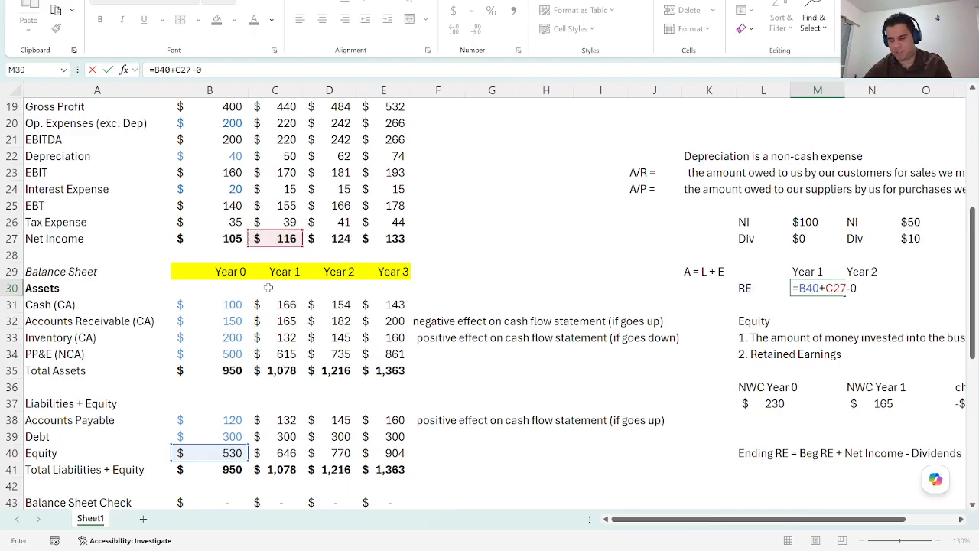
{"action": "key", "text": "ctrl+Return"}
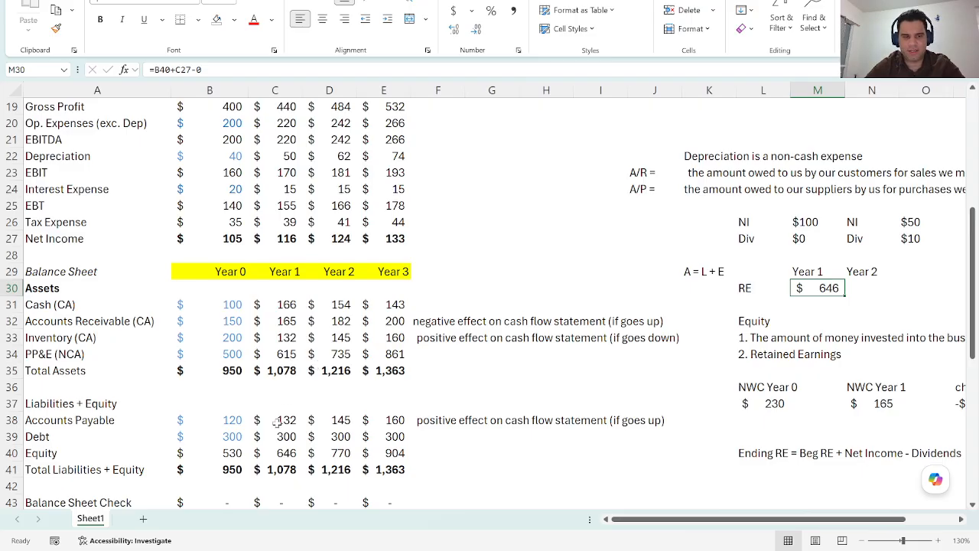
{"action": "left_click", "coordinate": [274, 453]}
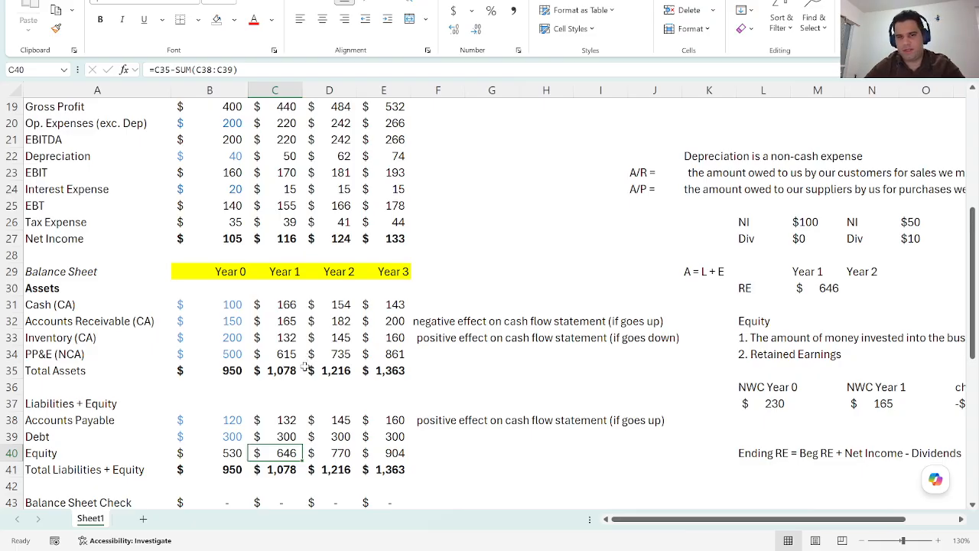
{"action": "scroll", "coordinate": [305, 367], "scroll_direction": "up", "scroll_amount": 6}
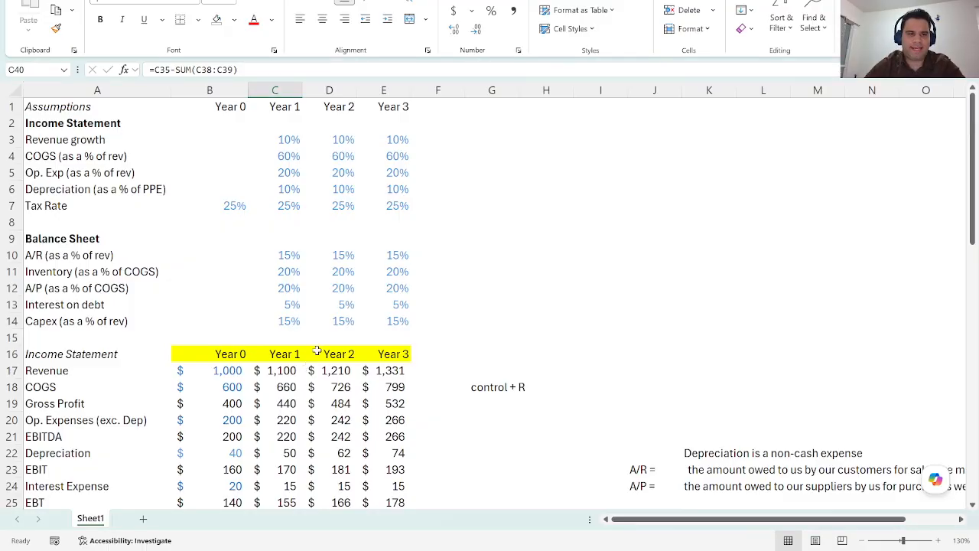
{"action": "scroll", "coordinate": [317, 352], "scroll_direction": "down", "scroll_amount": 10}
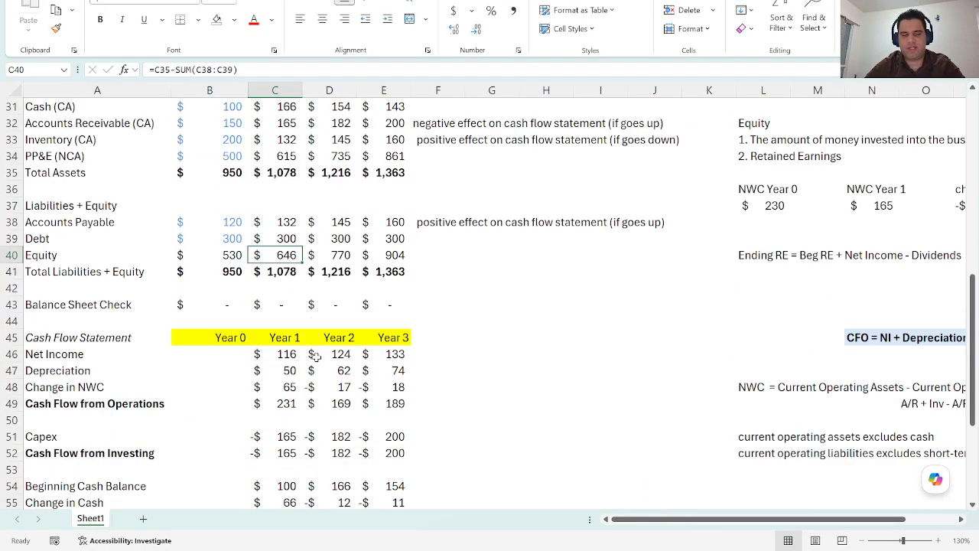
{"action": "scroll", "coordinate": [316, 357], "scroll_direction": "down", "scroll_amount": 1}
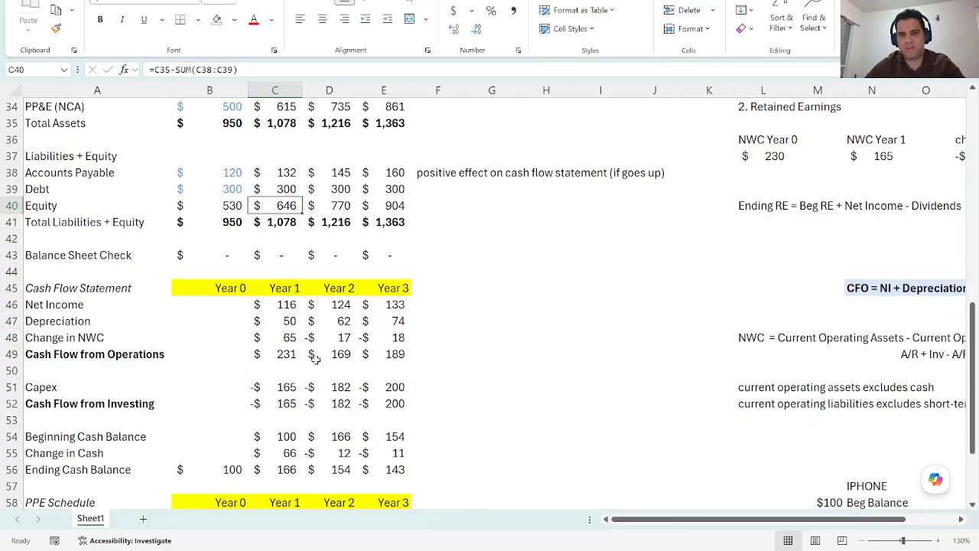
{"action": "scroll", "coordinate": [316, 359], "scroll_direction": "up", "scroll_amount": 8}
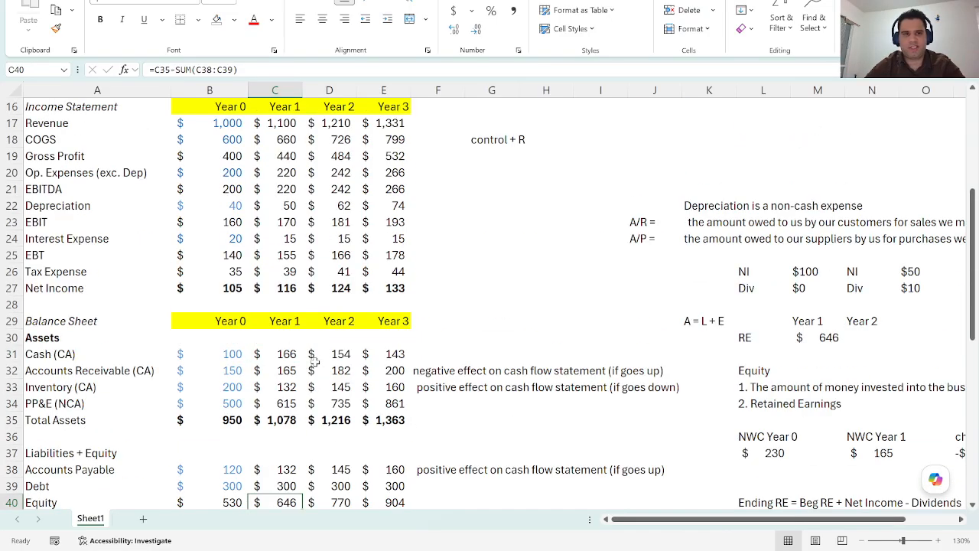
{"action": "scroll", "coordinate": [314, 361], "scroll_direction": "up", "scroll_amount": 1}
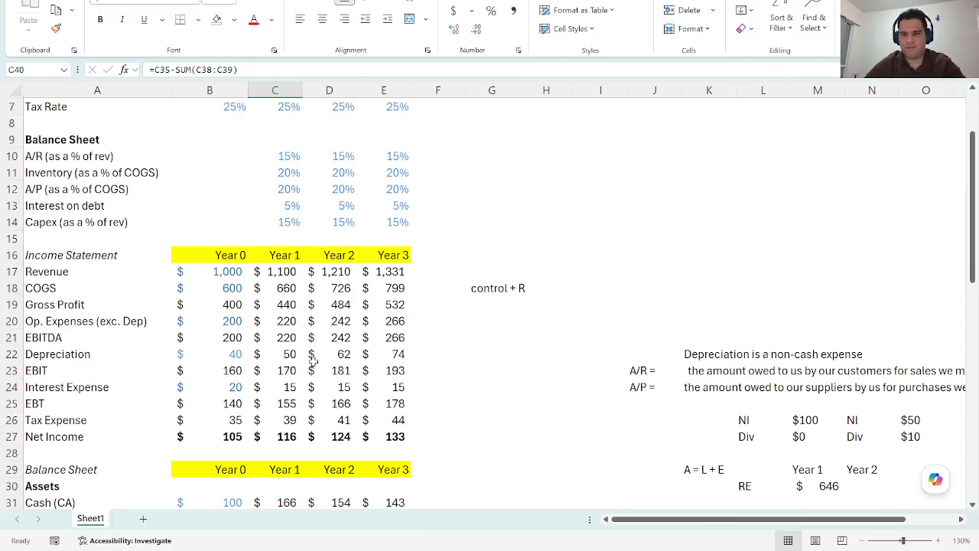
{"action": "key", "text": "alt+Tab"}
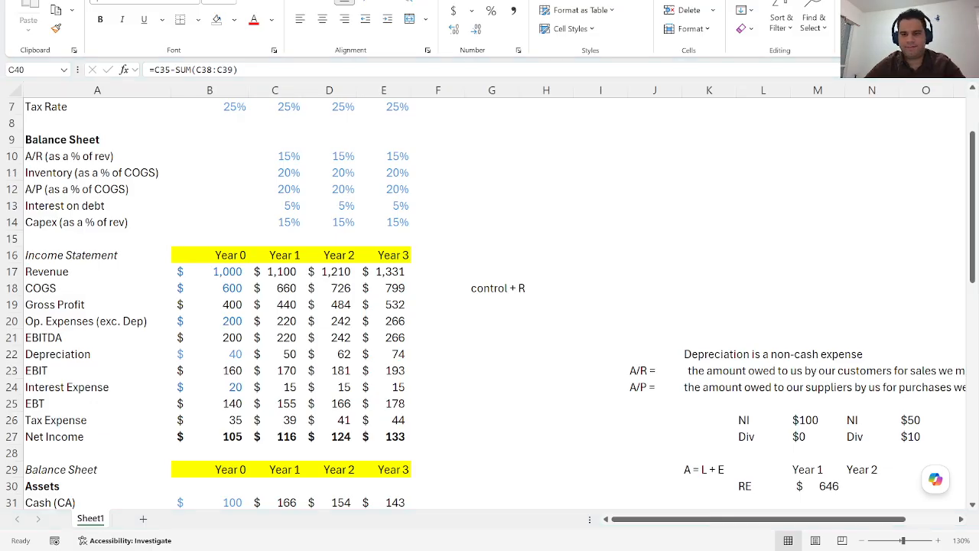